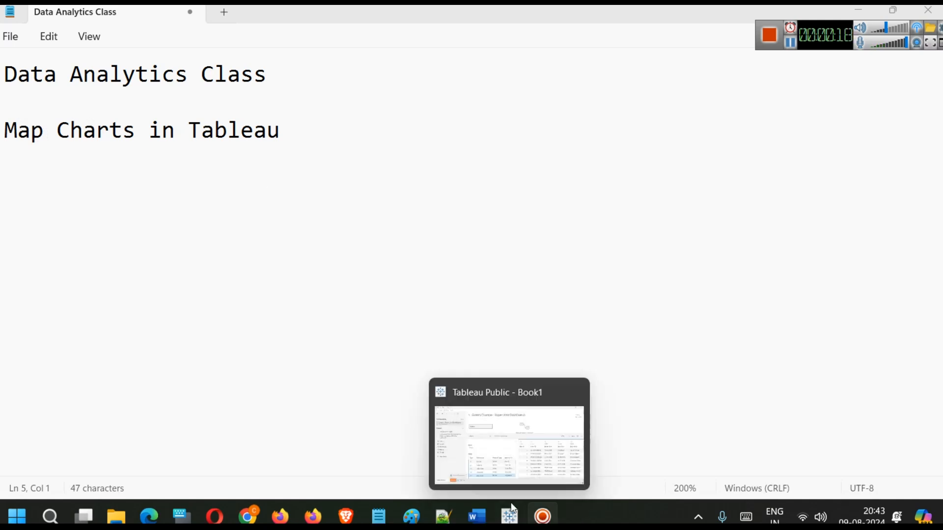
Switch to Tableau Public, collapse the Orders table details and examine the geographic columns in the data preview.
key(alt+Tab)
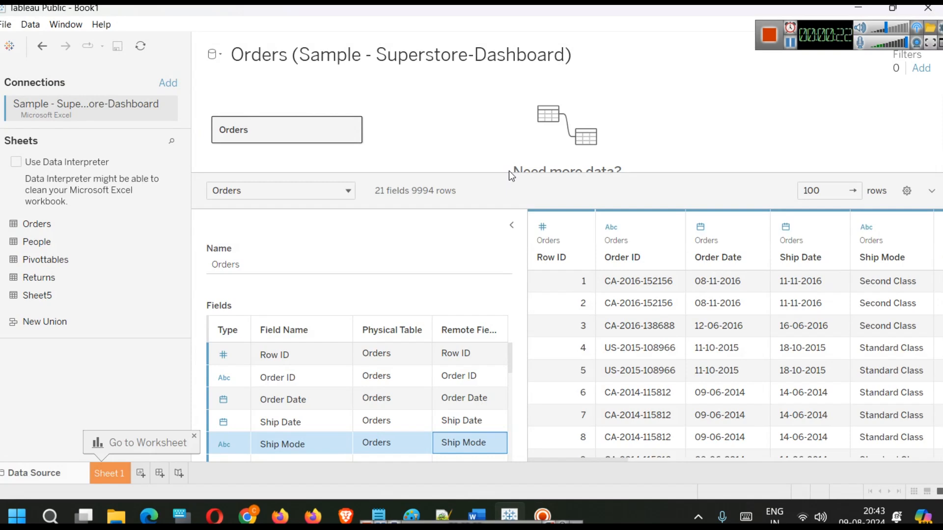
click(512, 225)
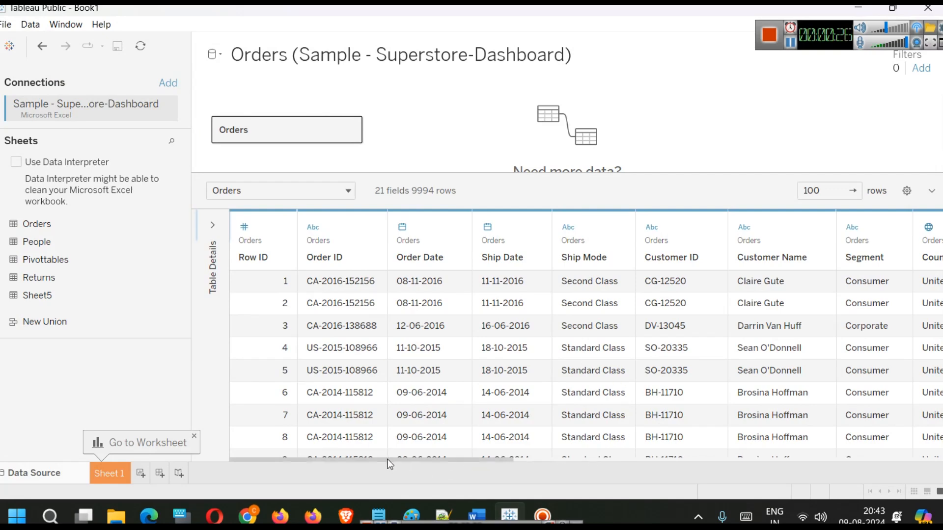
drag(391, 458, 578, 465)
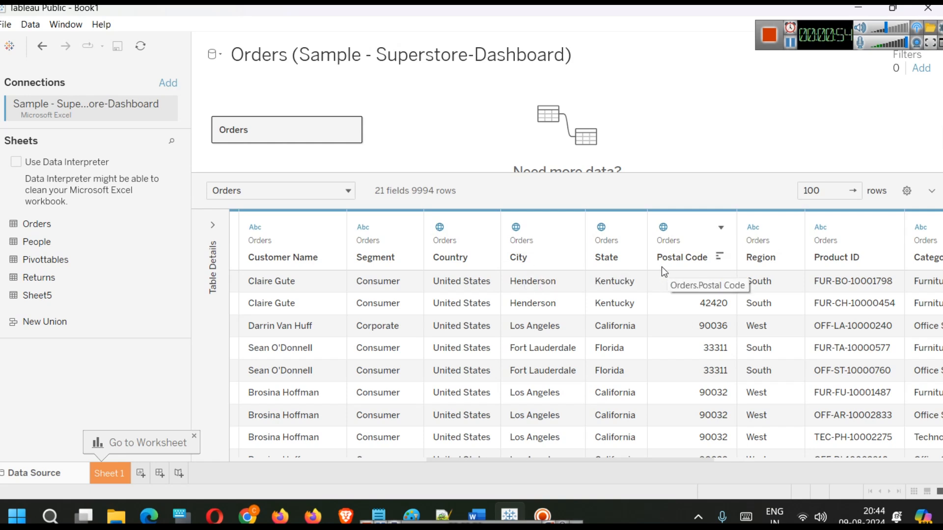
Go to Sheet 1 and place the State field on Columns.
click(98, 475)
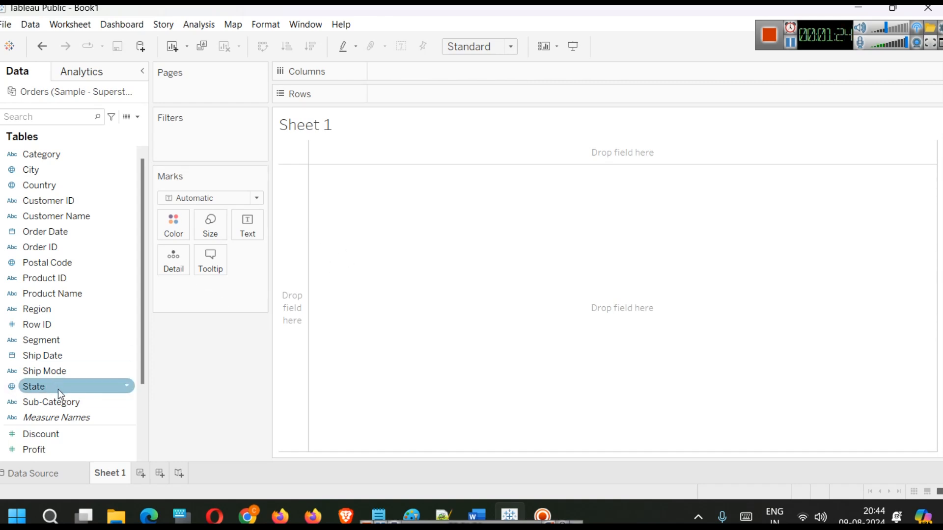
drag(58, 390, 431, 77)
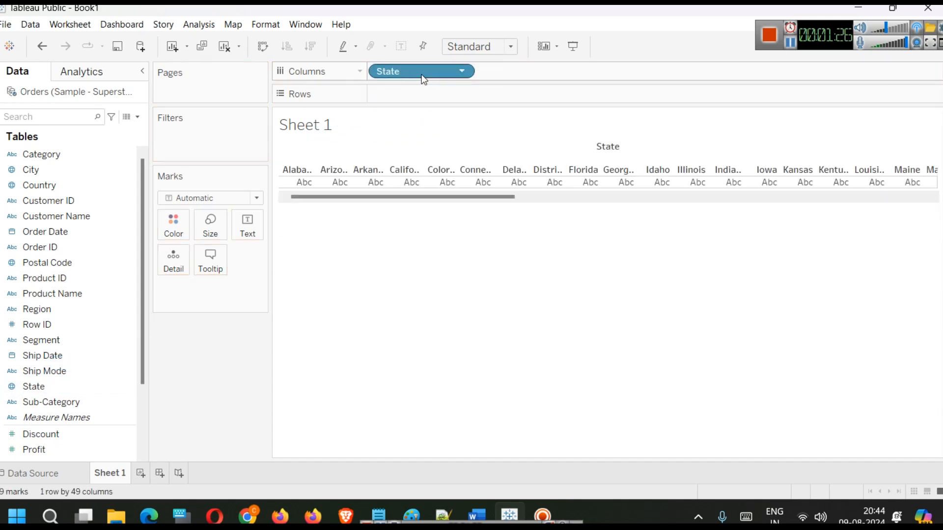
click(812, 34)
drag(811, 35, 640, 18)
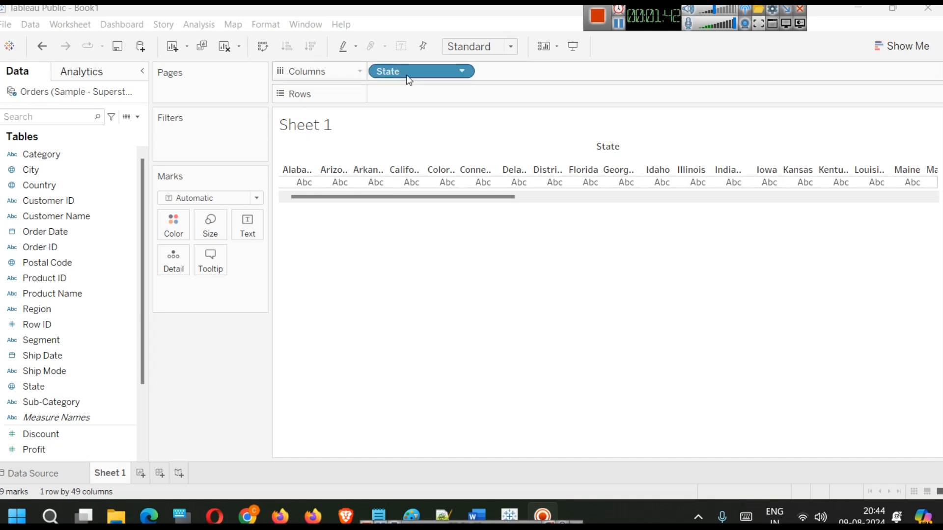
Convert the State view into a filled map using the Show Me chart types.
click(901, 47)
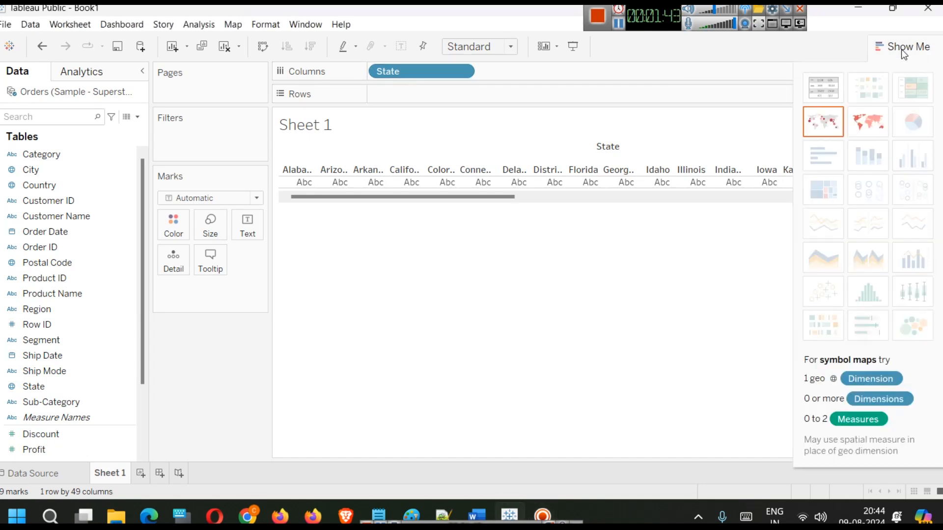
click(870, 118)
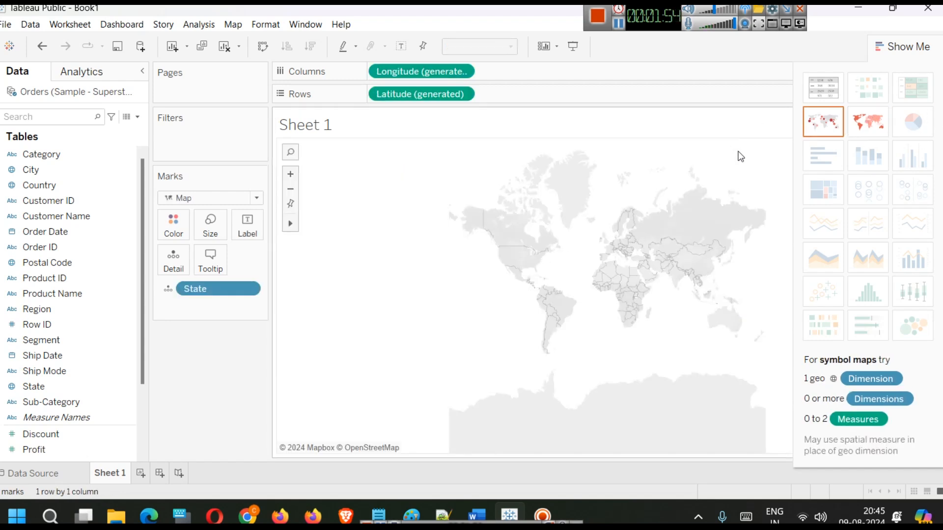
click(897, 47)
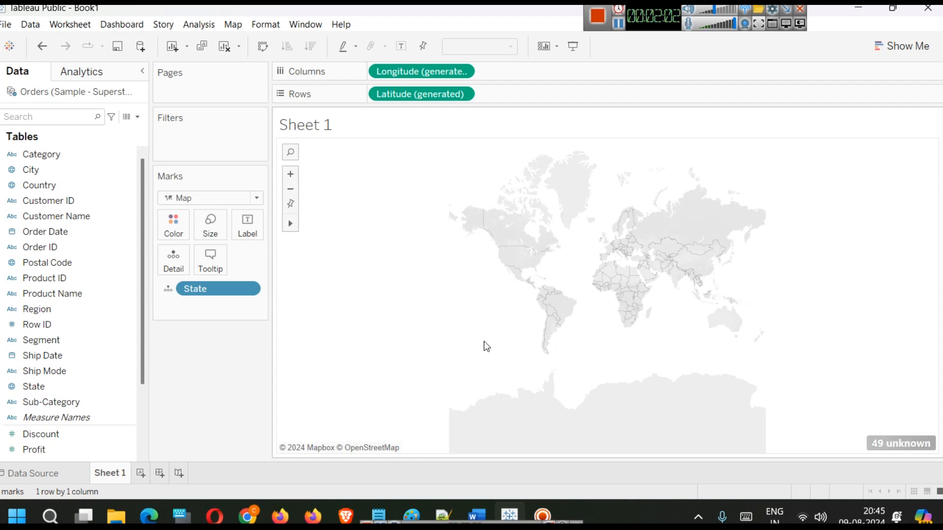
Start editing the locations of the unknown State values and review the list of unmatched states.
click(872, 443)
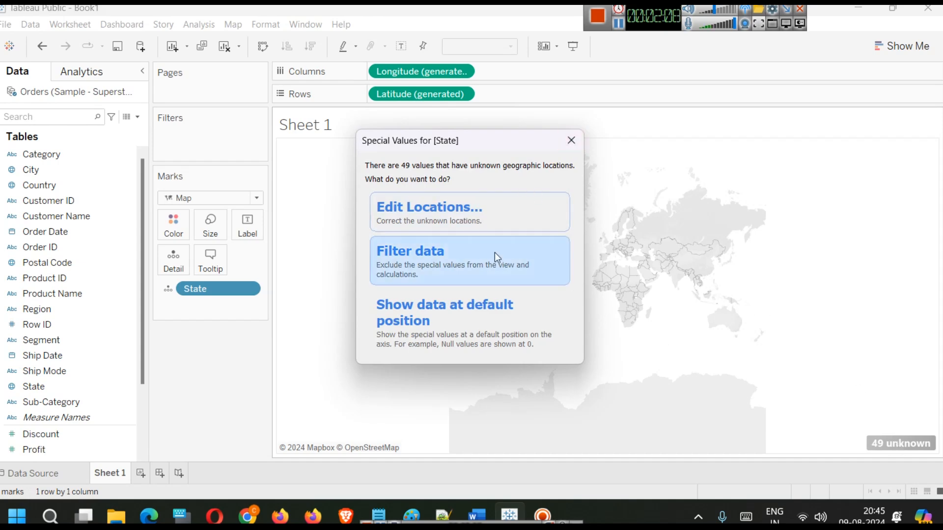
click(449, 230)
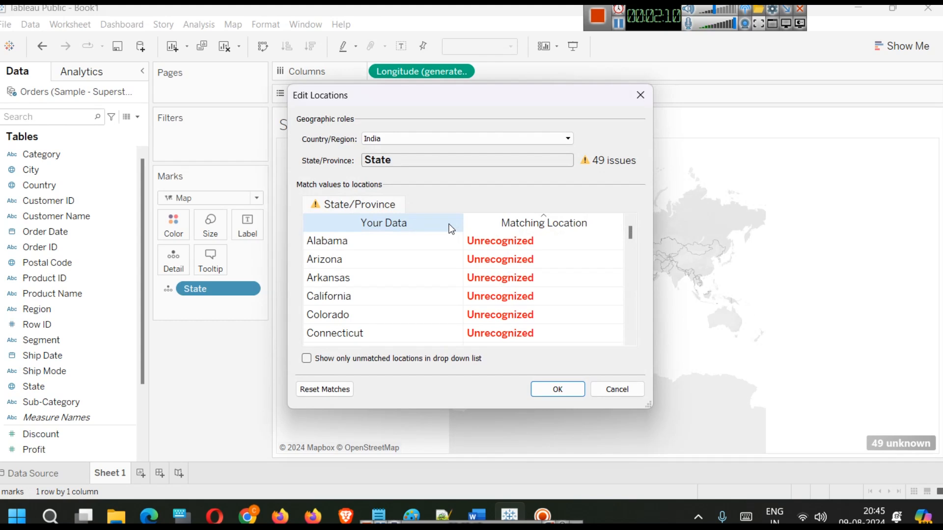
drag(468, 100, 594, 105)
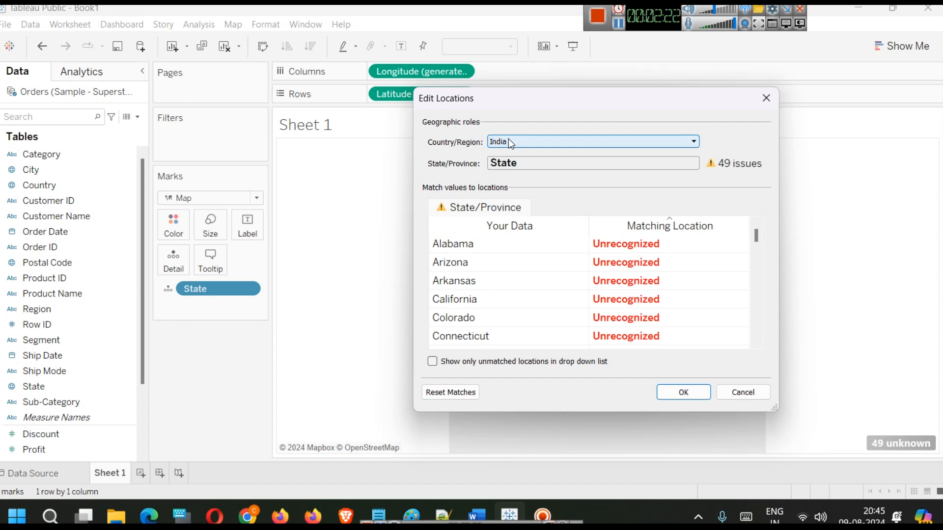
scroll(472, 251, down, 8)
scroll(472, 251, down, 6)
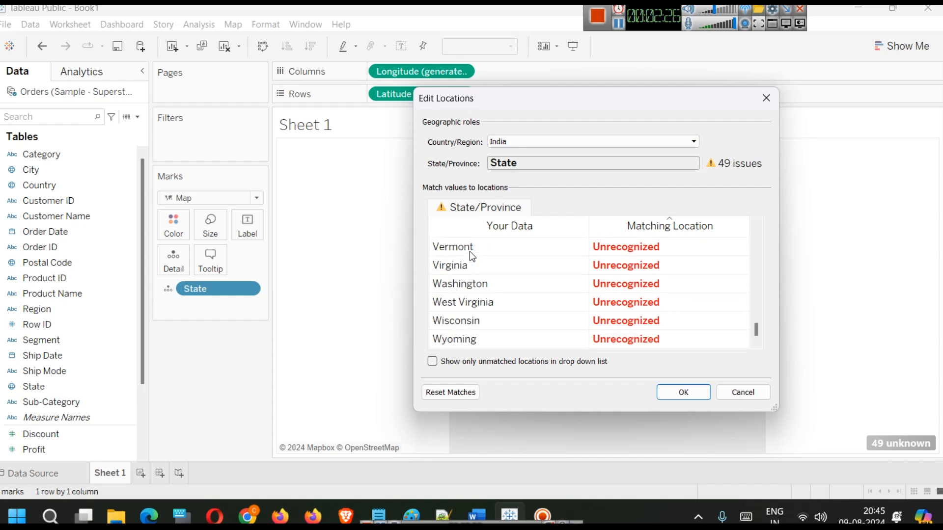
scroll(470, 251, up, 14)
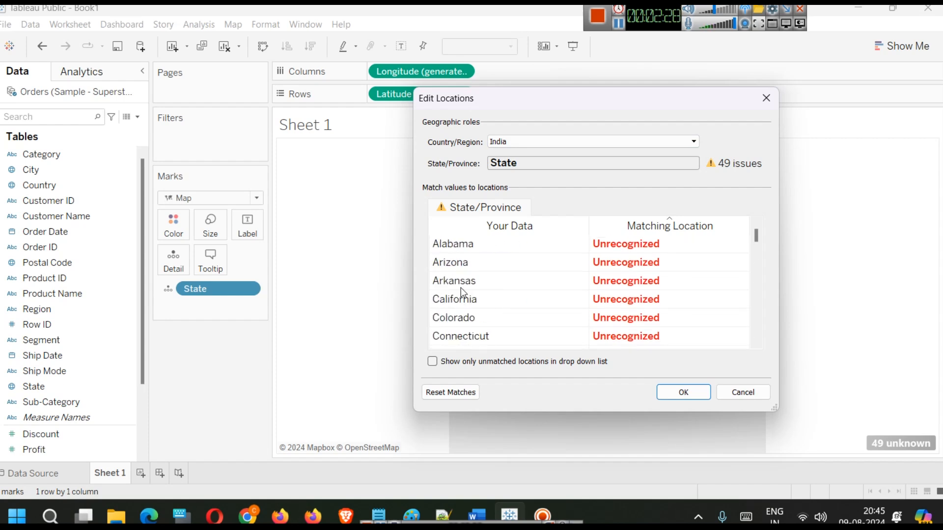
Set the fixed Country/Region for the state locations to United States and apply the location matches.
click(534, 142)
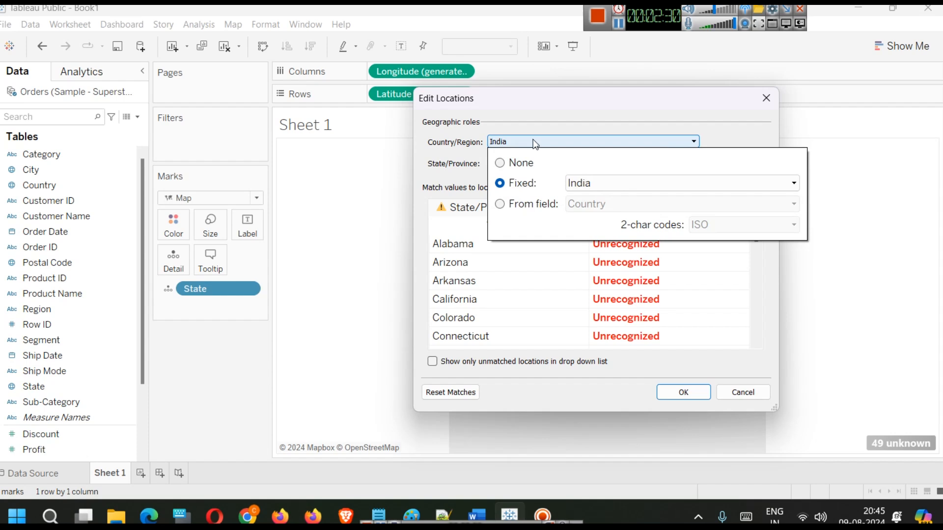
click(588, 181)
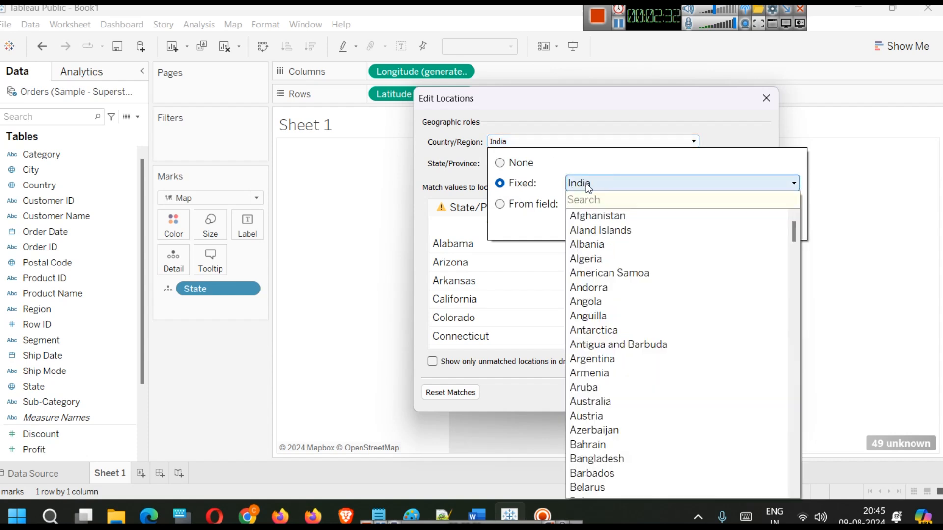
text(un)
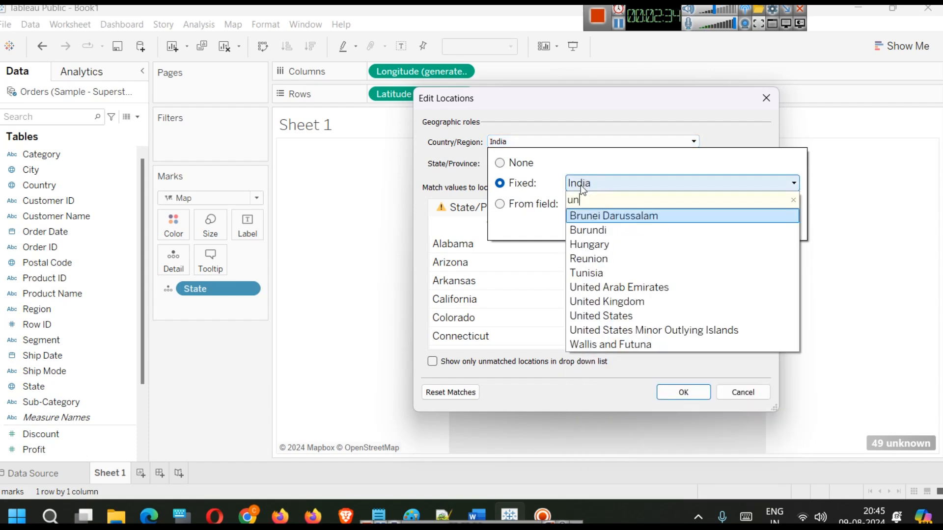
text(i)
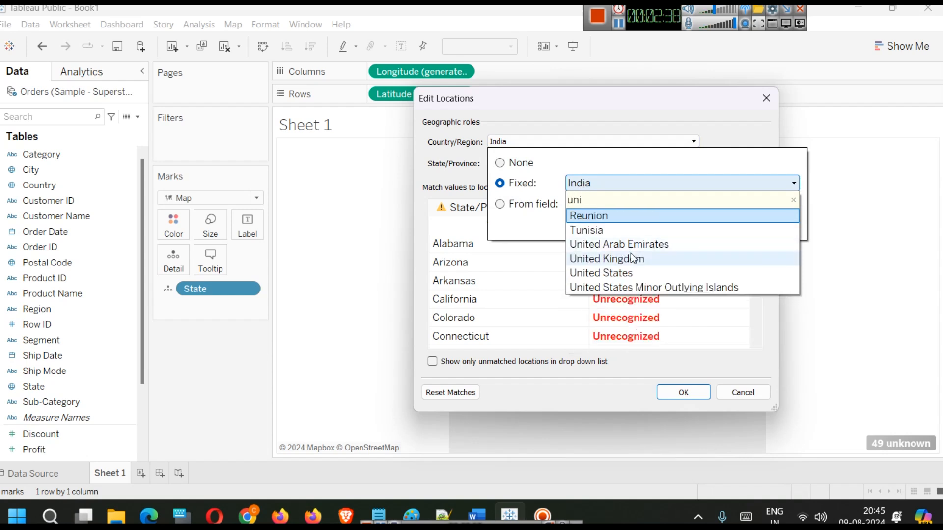
click(631, 273)
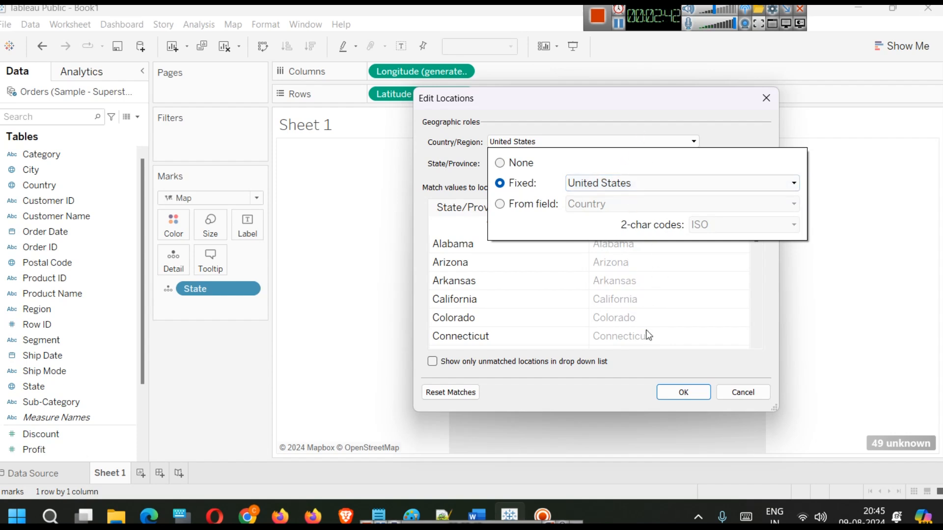
click(688, 318)
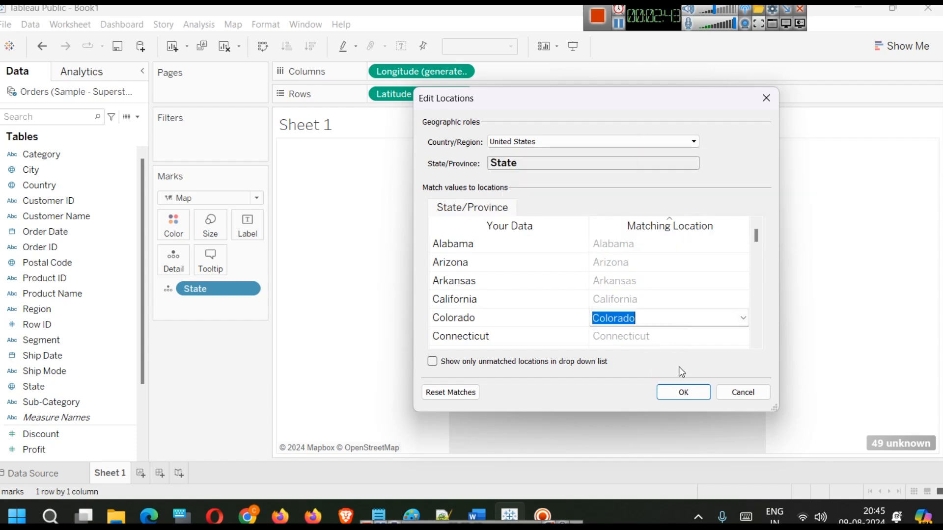
click(592, 342)
click(683, 392)
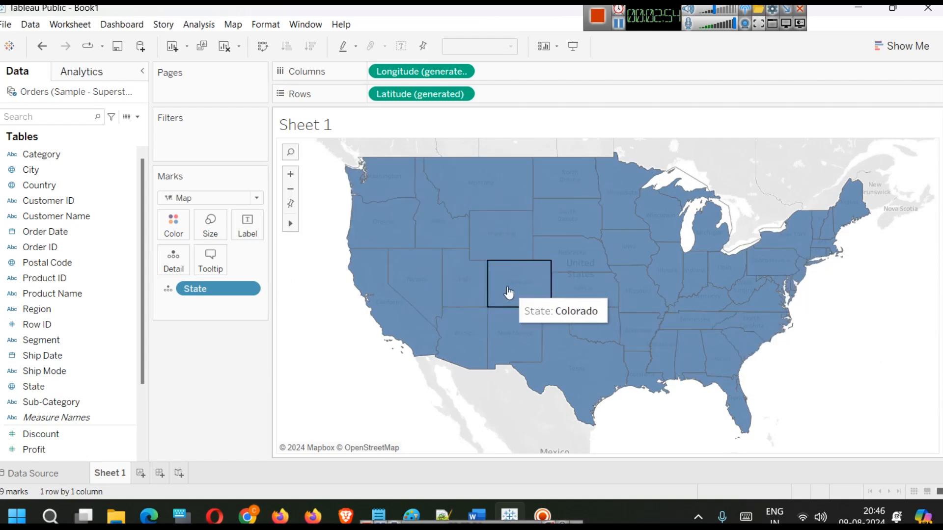
Return to the Orders data source and add a data source filter on the State field.
click(44, 471)
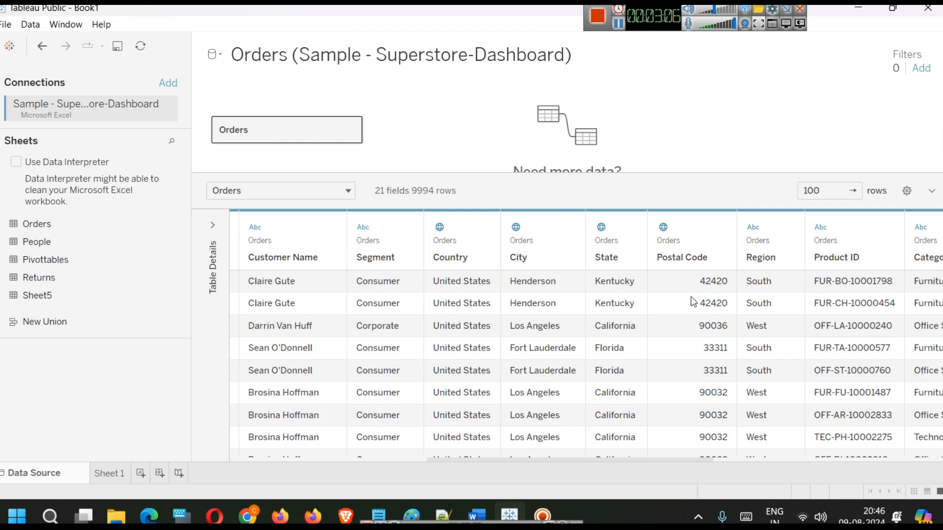
scroll(626, 231, left, 5)
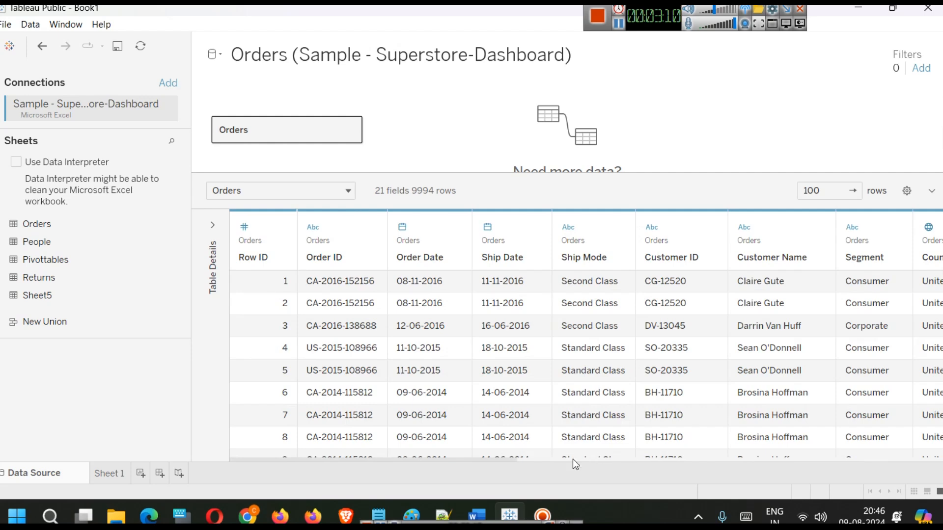
drag(404, 459, 597, 460)
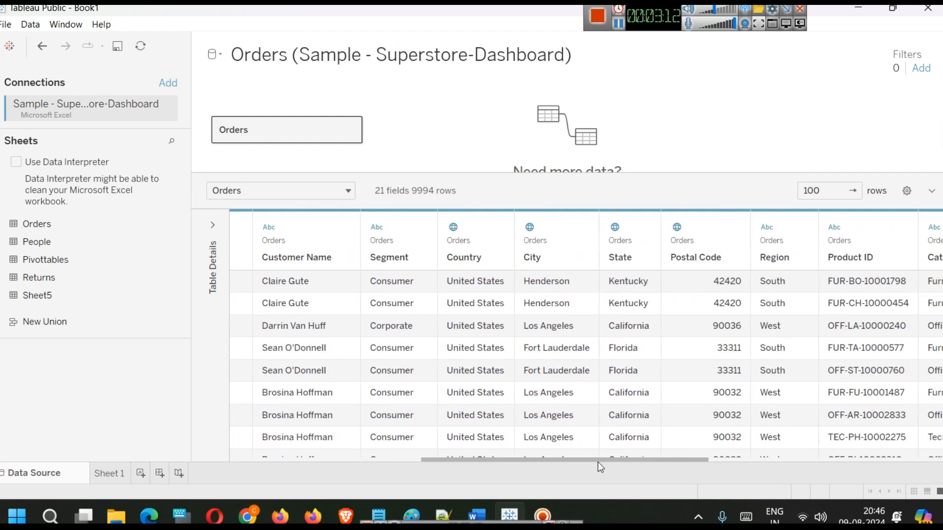
click(646, 228)
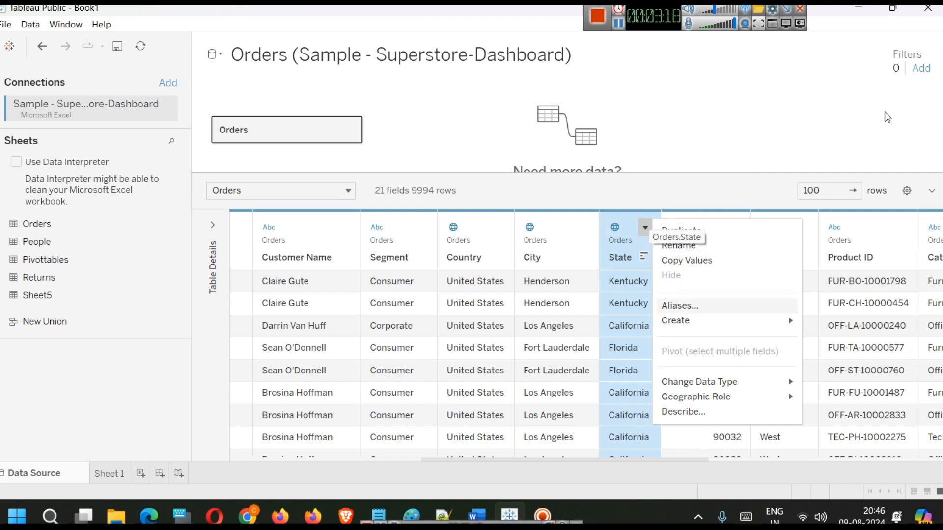
click(923, 70)
drag(462, 196, 763, 93)
click(655, 174)
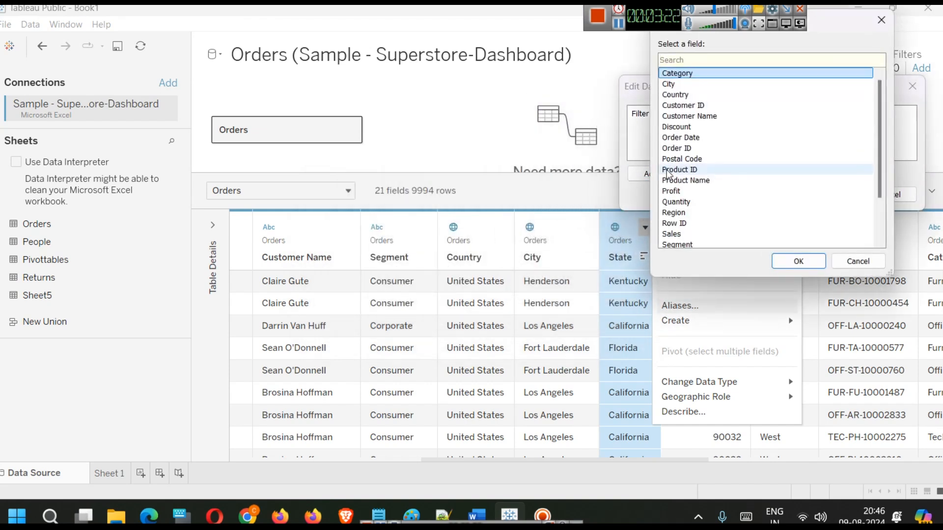
text(d)
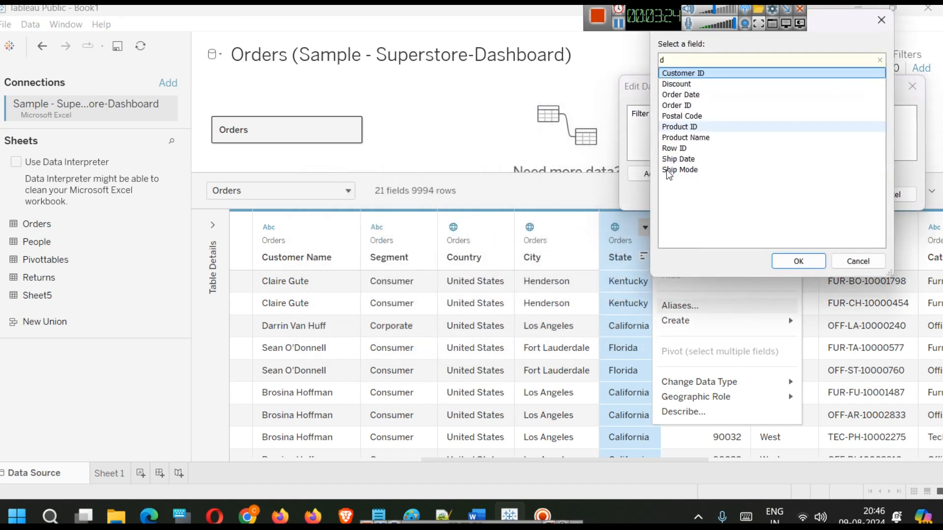
key(BackSpace)
text(sta)
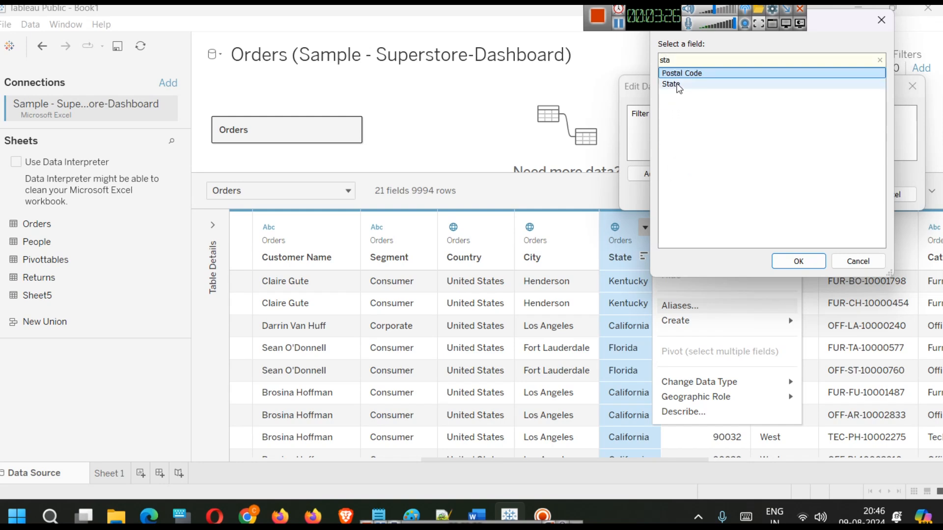
double_click(678, 86)
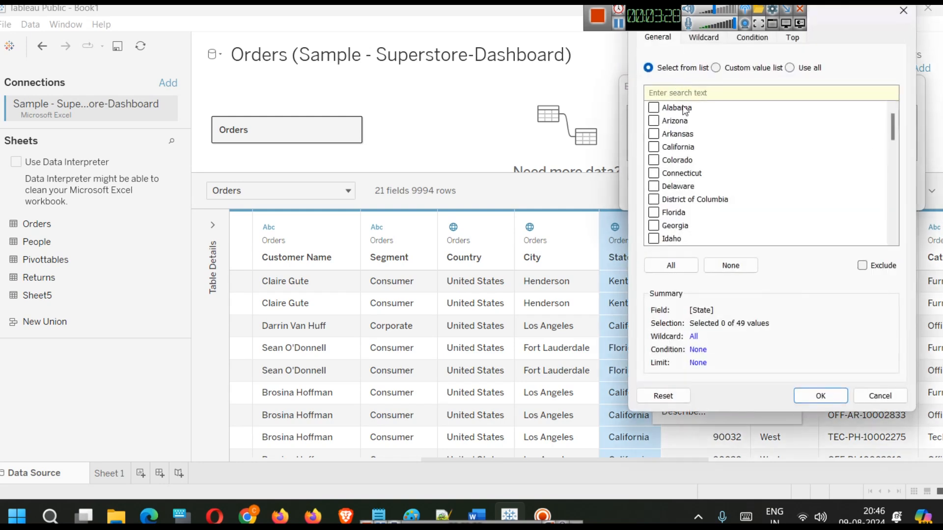
Include all states in the State filter except California and Florida, and accept the selection.
click(678, 264)
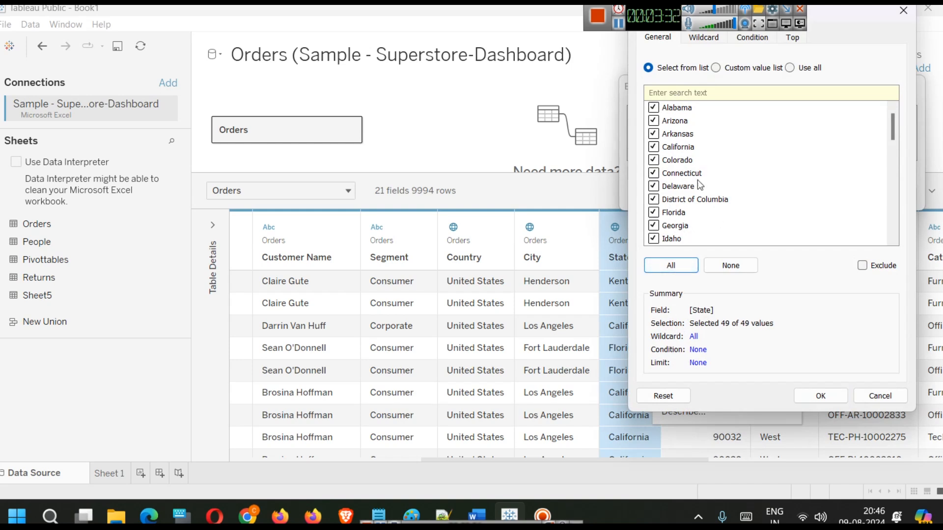
scroll(688, 216, down, 10)
scroll(679, 210, down, 3)
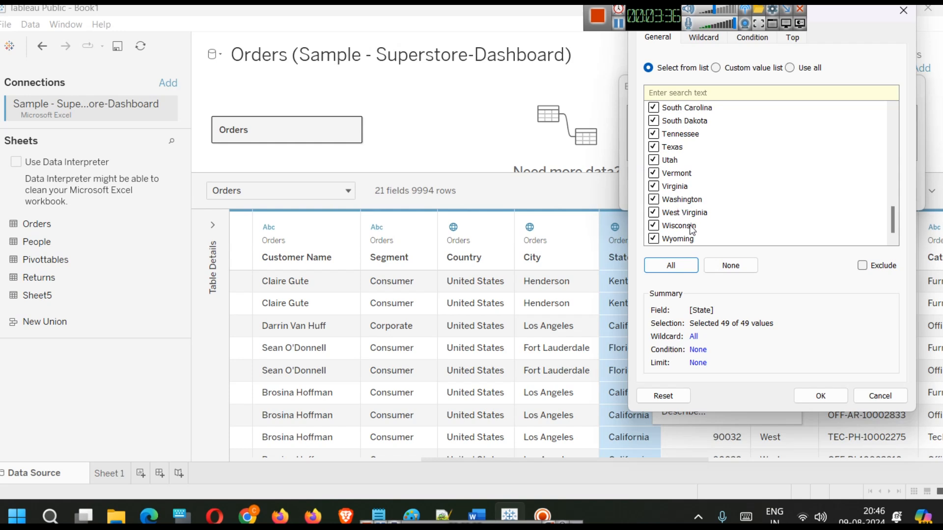
scroll(689, 225, up, 8)
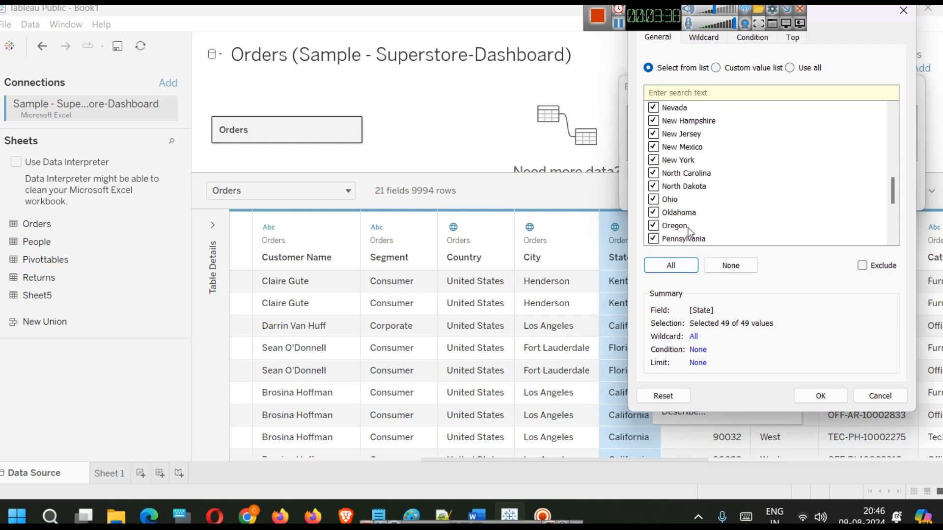
scroll(688, 228, up, 5)
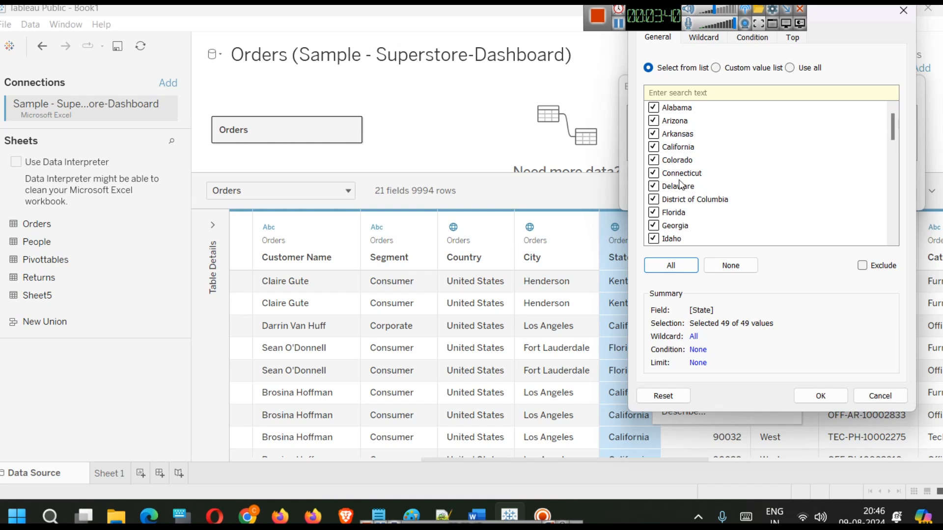
click(653, 147)
scroll(688, 184, down, 2)
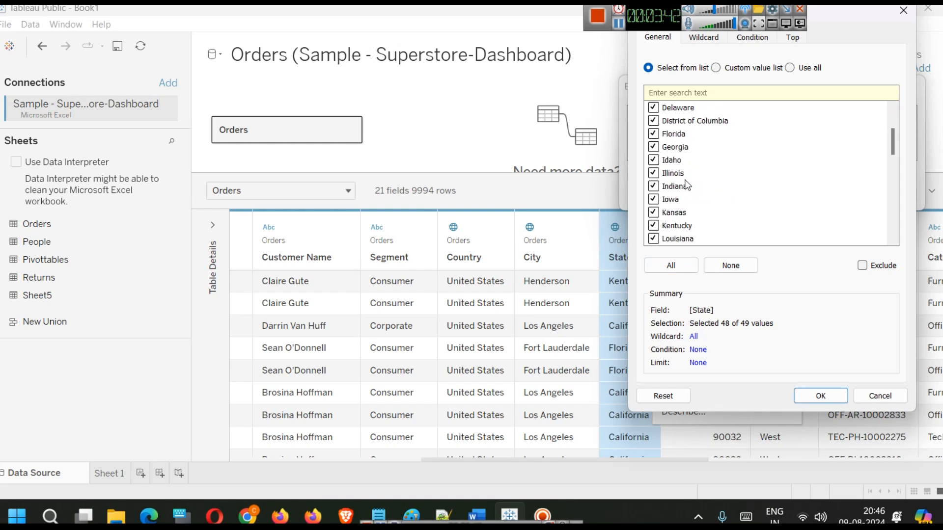
click(654, 134)
click(838, 398)
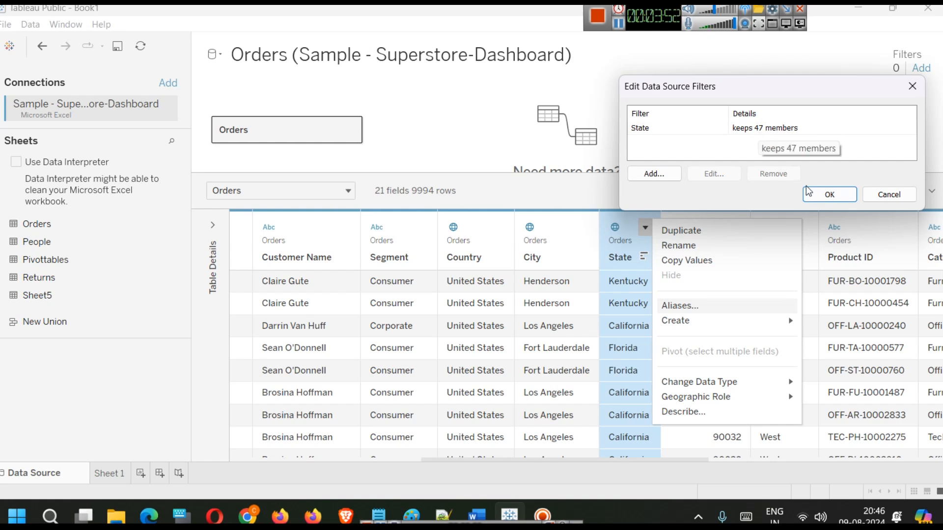
Apply the State data source filter to the Orders data and check the map on Sheet 1.
click(834, 194)
click(759, 143)
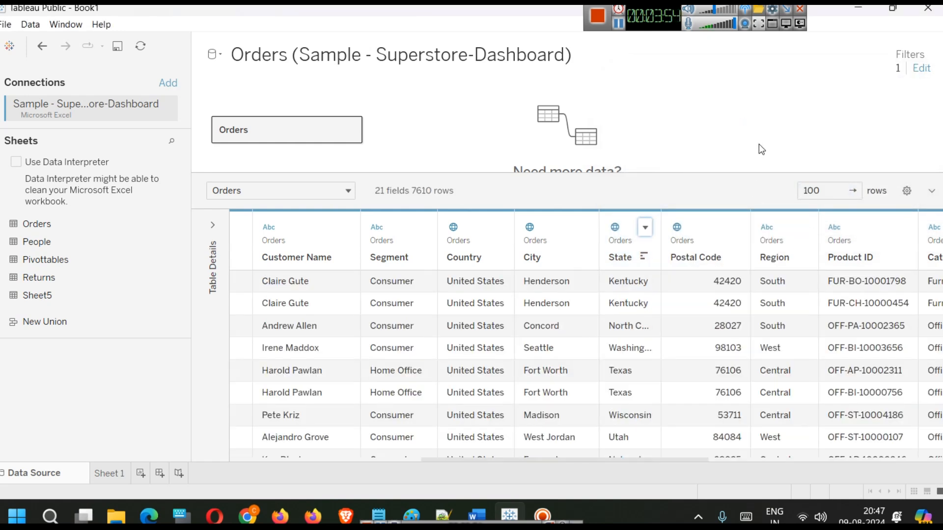
click(107, 472)
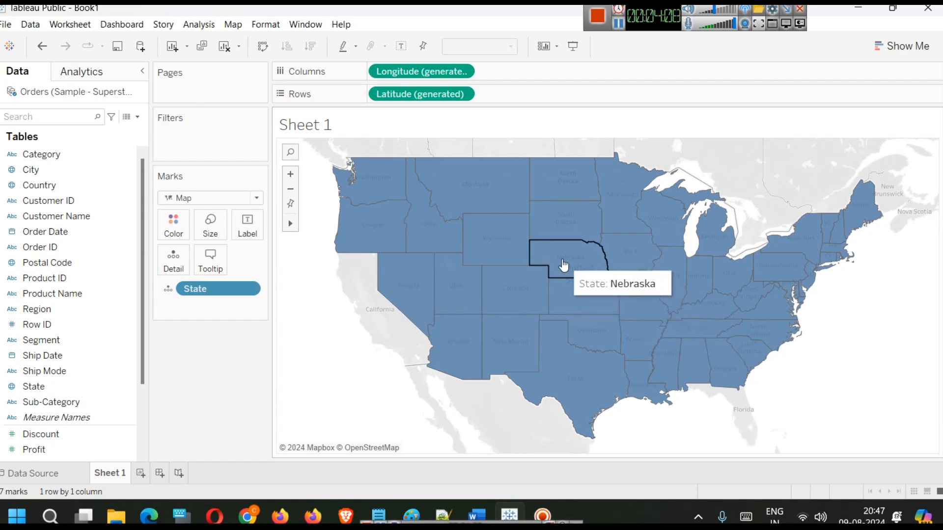
Edit the State data source filter to also leave out Nebraska, apply it, and check the map on Sheet 1.
click(41, 474)
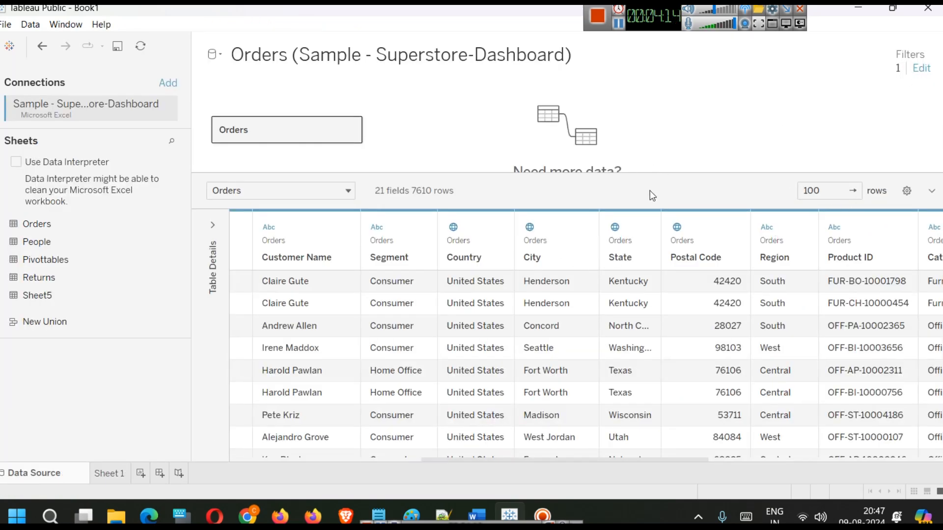
drag(652, 177, 641, 208)
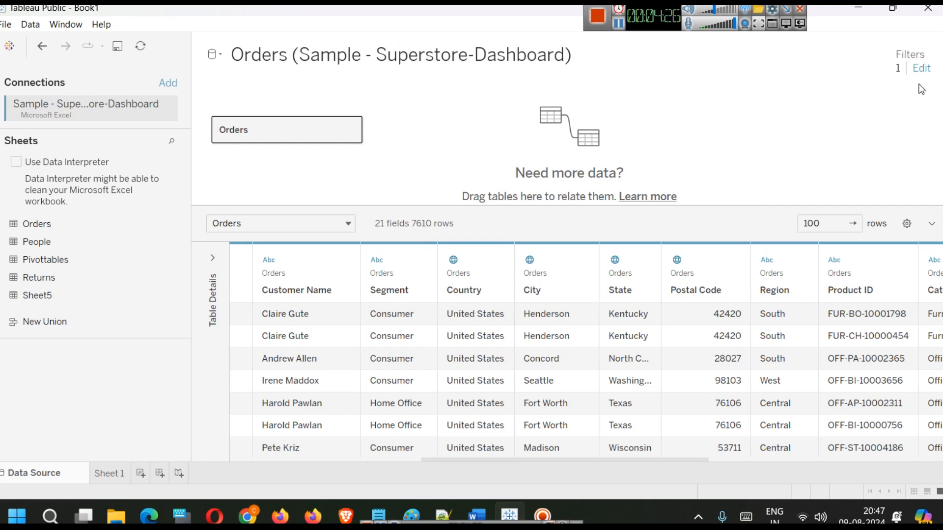
click(924, 70)
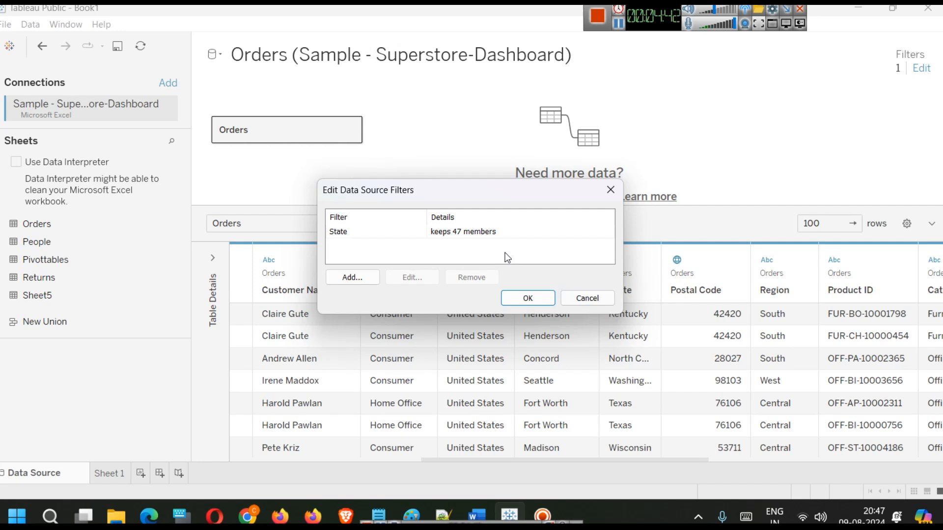
click(480, 232)
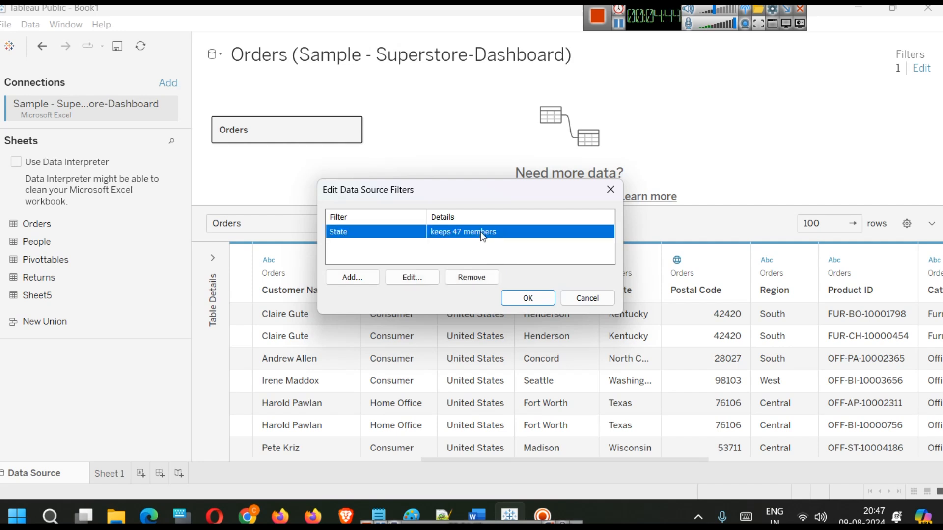
click(414, 278)
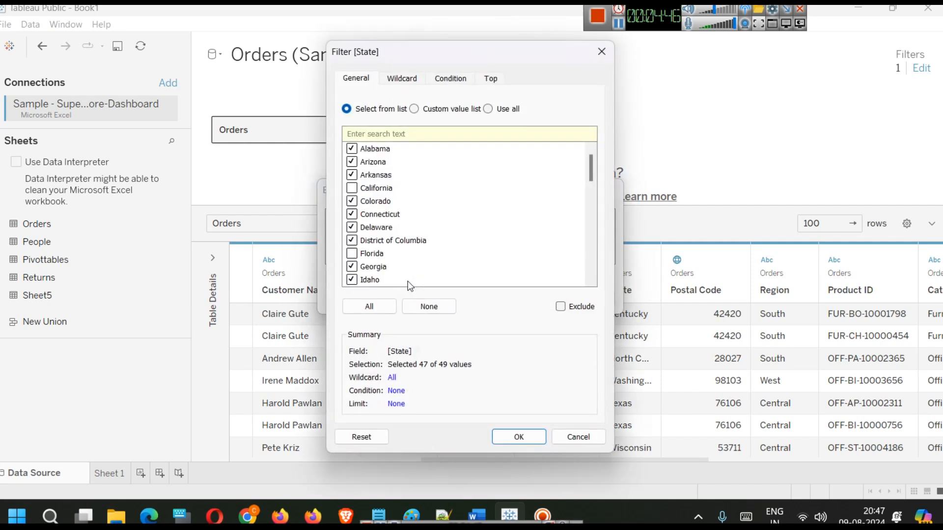
scroll(373, 248, down, 2)
scroll(376, 231, down, 5)
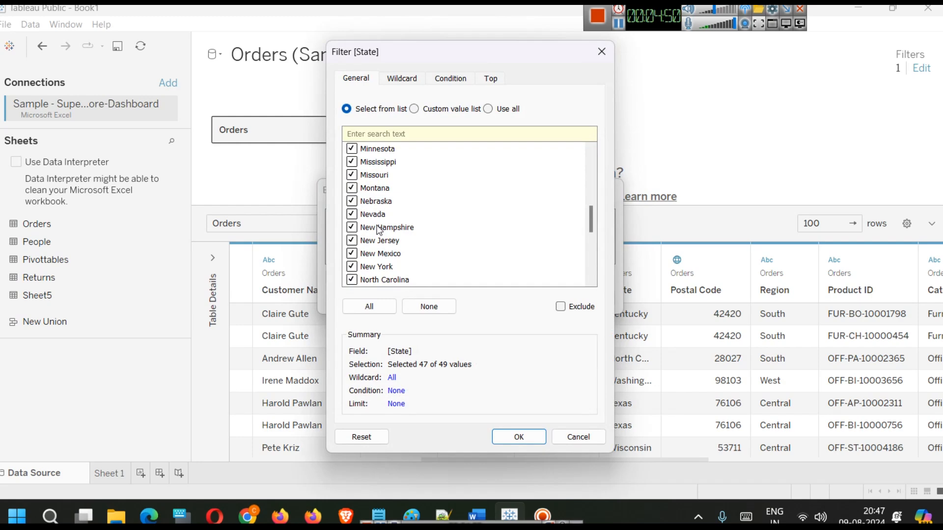
click(352, 201)
click(519, 436)
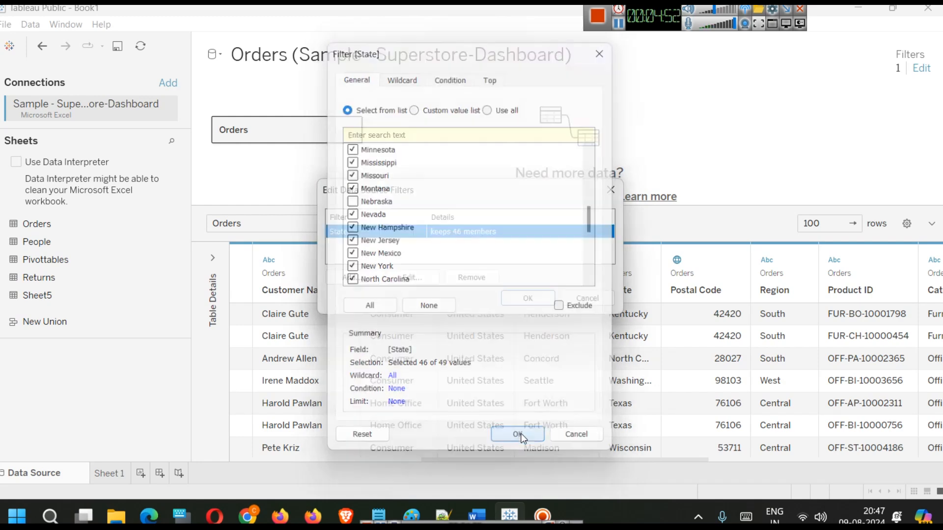
click(538, 303)
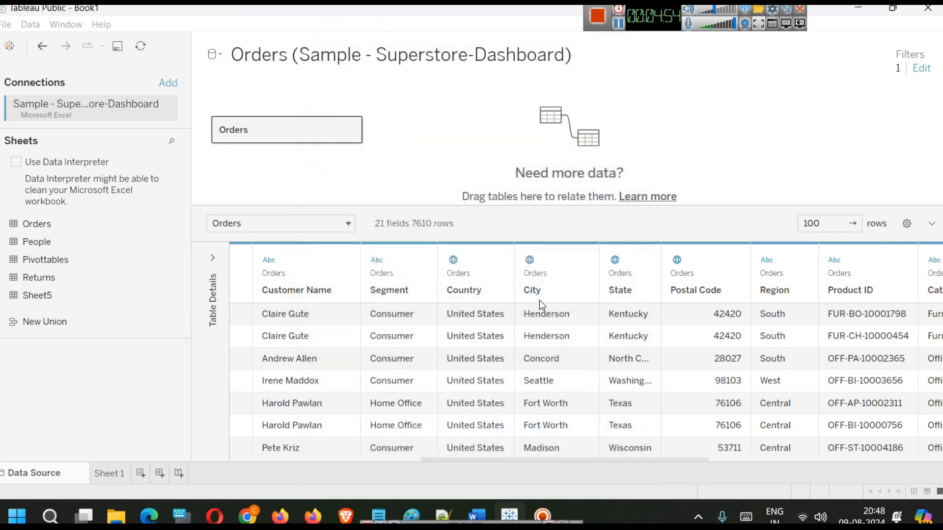
click(109, 473)
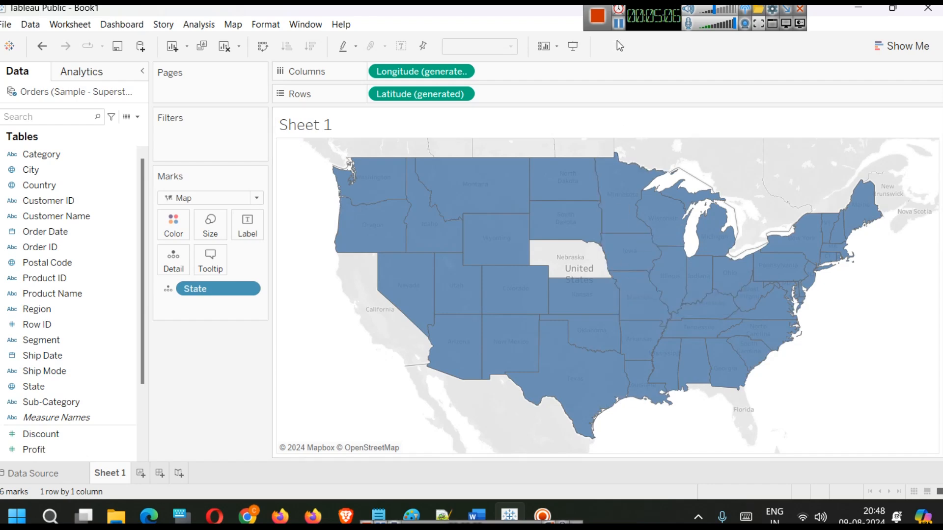
Return to the Orders data source and add another data source filter on the Region field.
click(618, 23)
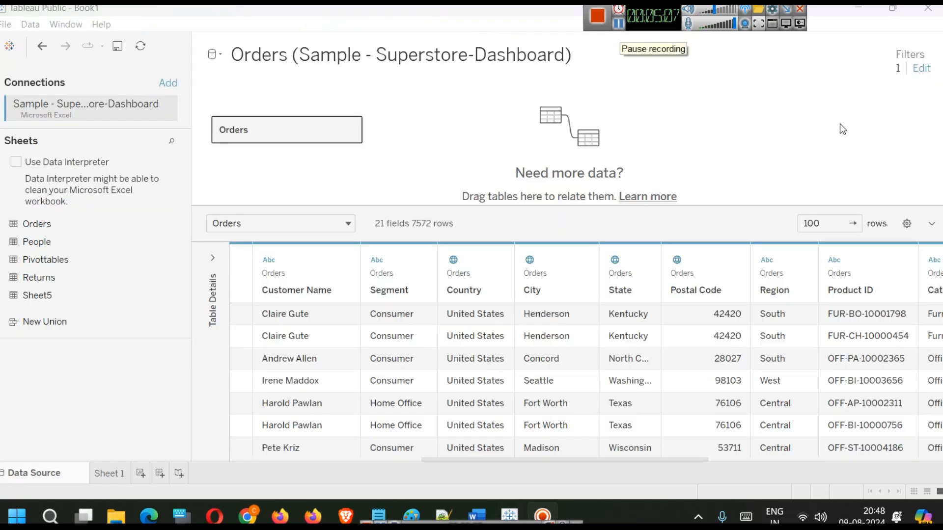
click(921, 68)
click(458, 236)
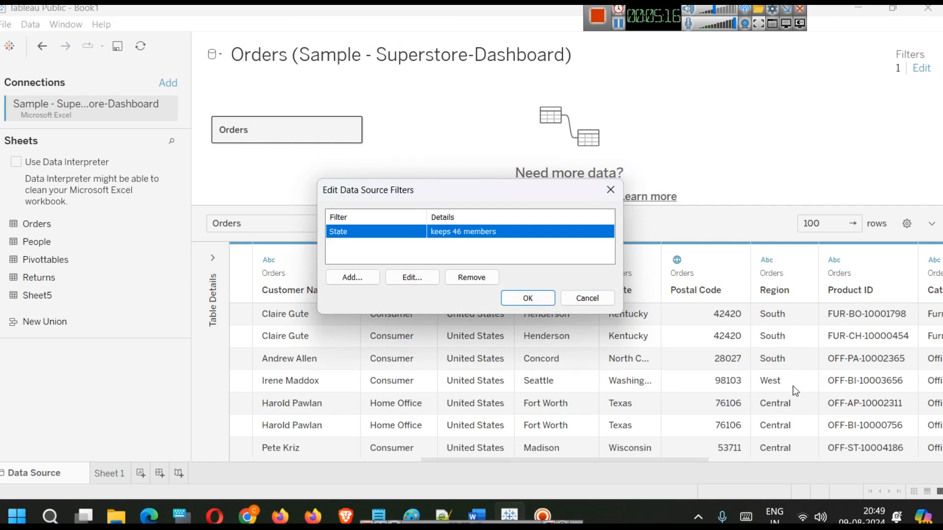
click(341, 280)
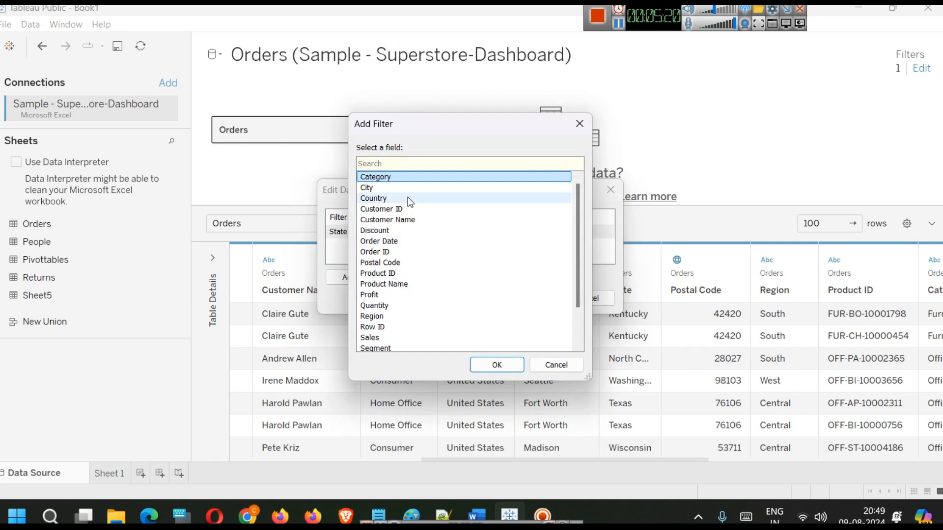
text(re)
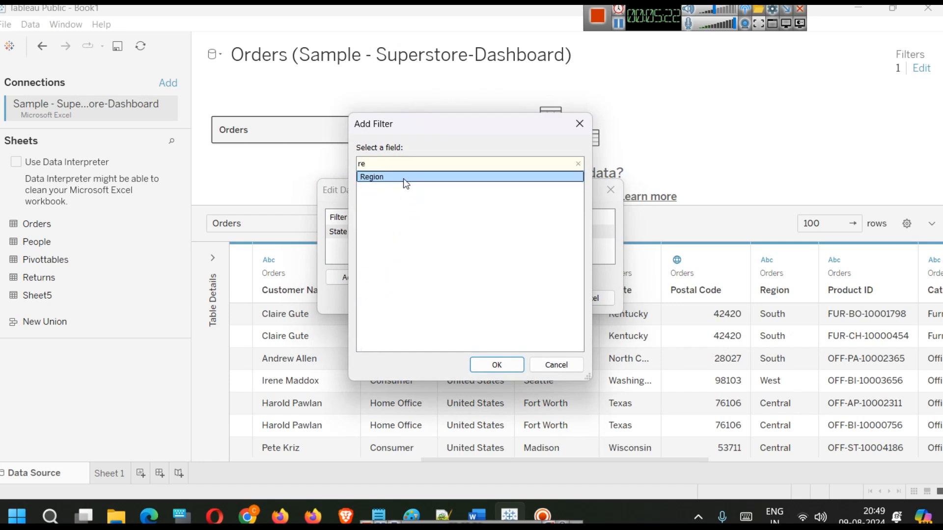
double_click(407, 177)
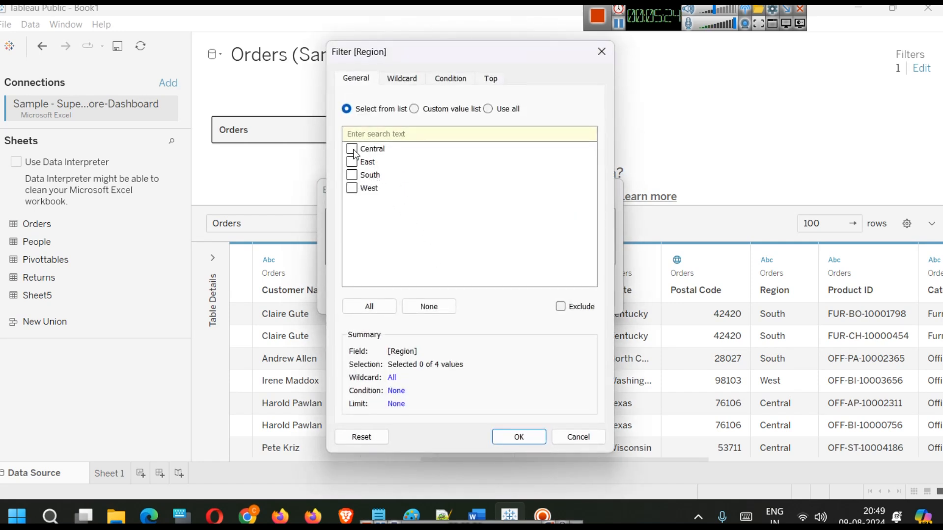
Keep every region except West in the Region filter, apply the filters, and check the map on Sheet 1.
click(369, 305)
click(351, 188)
click(519, 437)
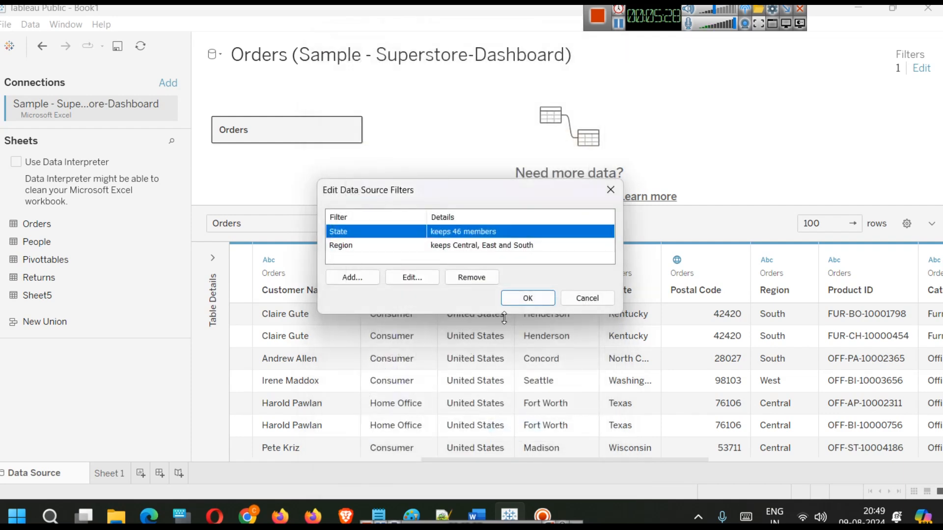
click(528, 297)
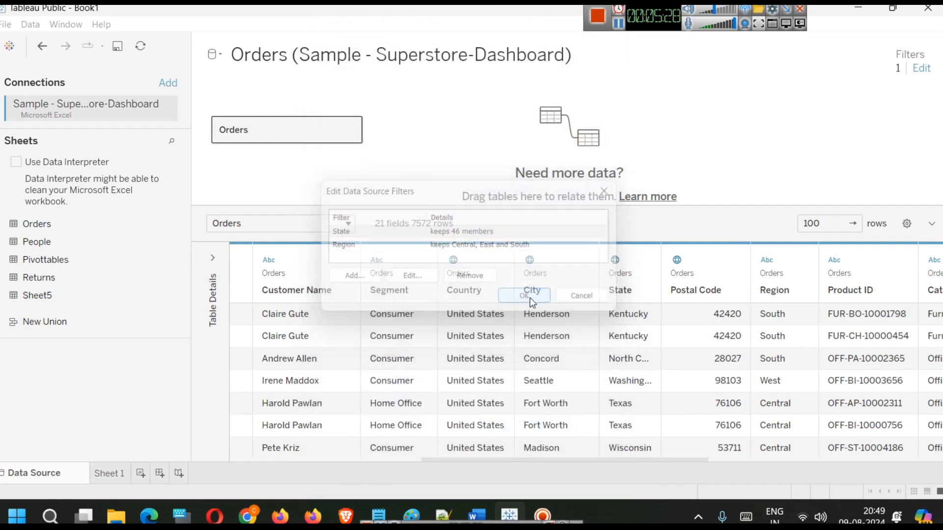
click(123, 472)
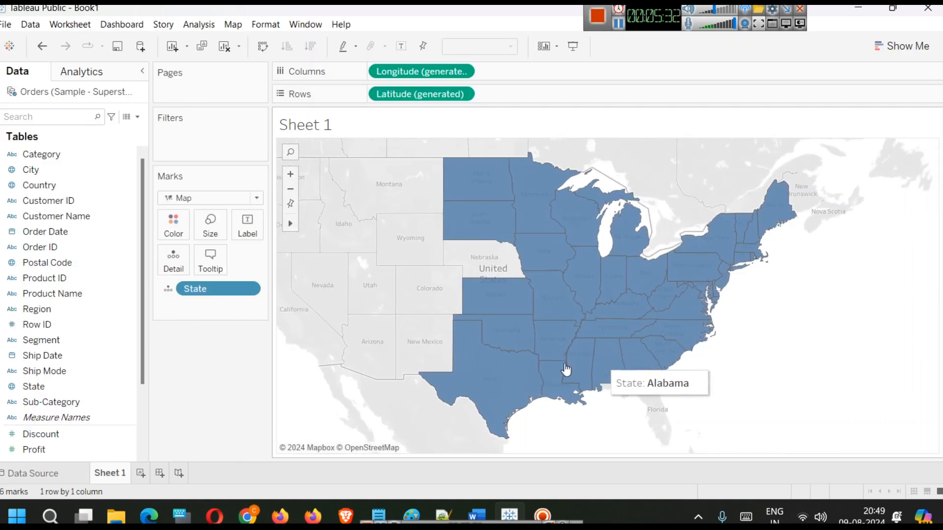
mouse_move(513, 202)
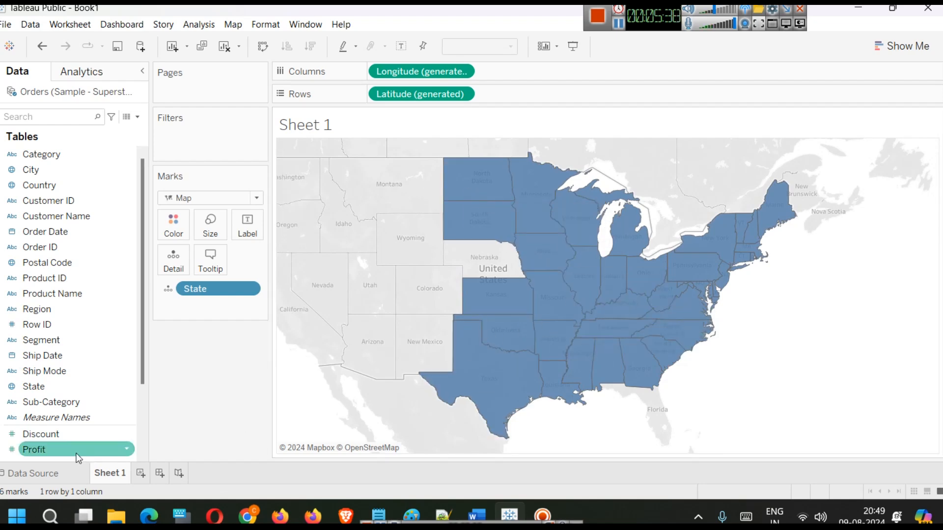
Remove both the Region and State data source filters from the Orders data and return to the Sheet 1 map.
click(51, 475)
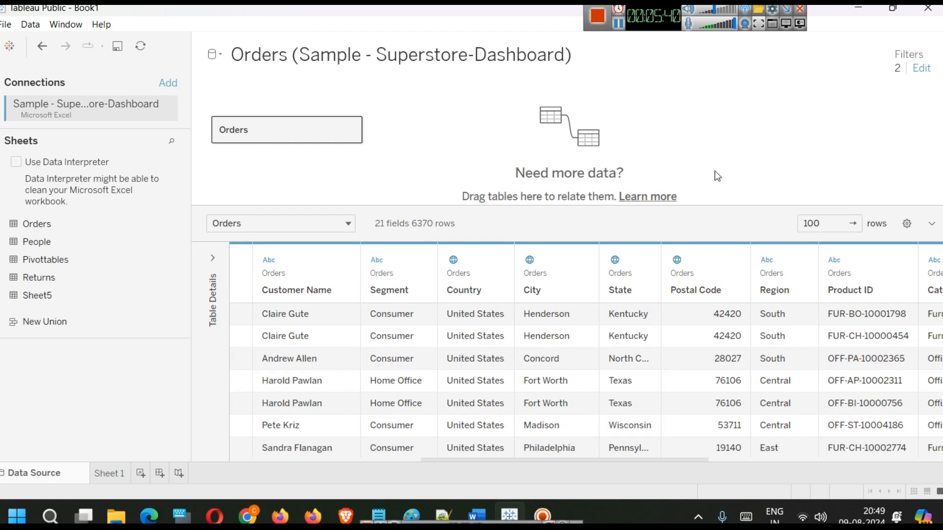
click(921, 68)
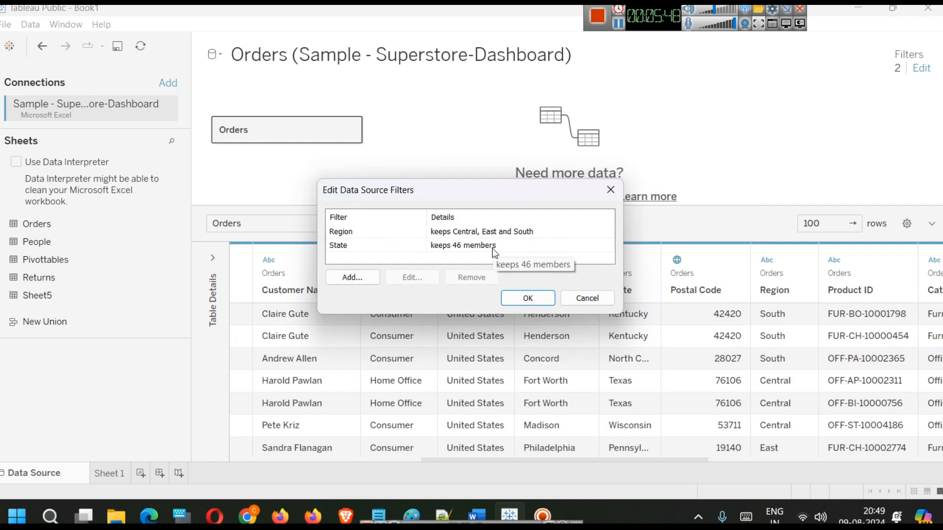
click(378, 235)
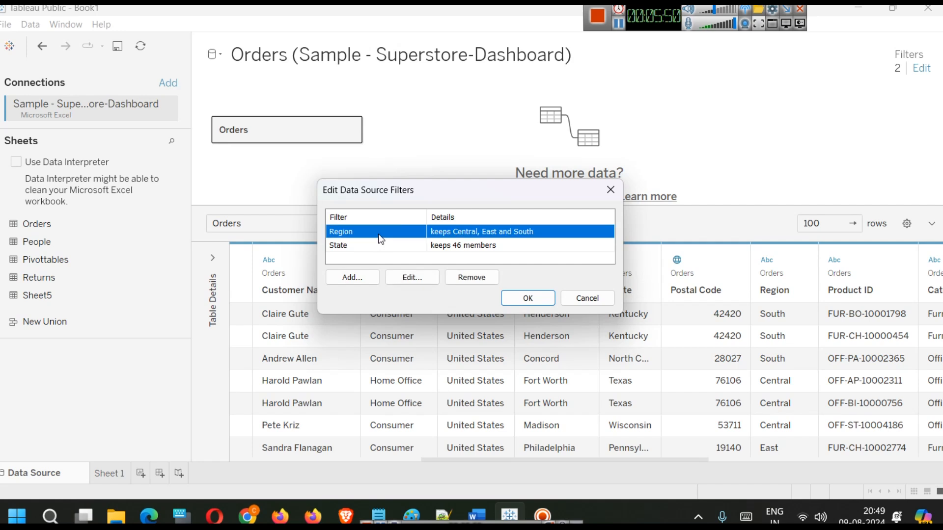
click(475, 282)
click(469, 280)
click(540, 301)
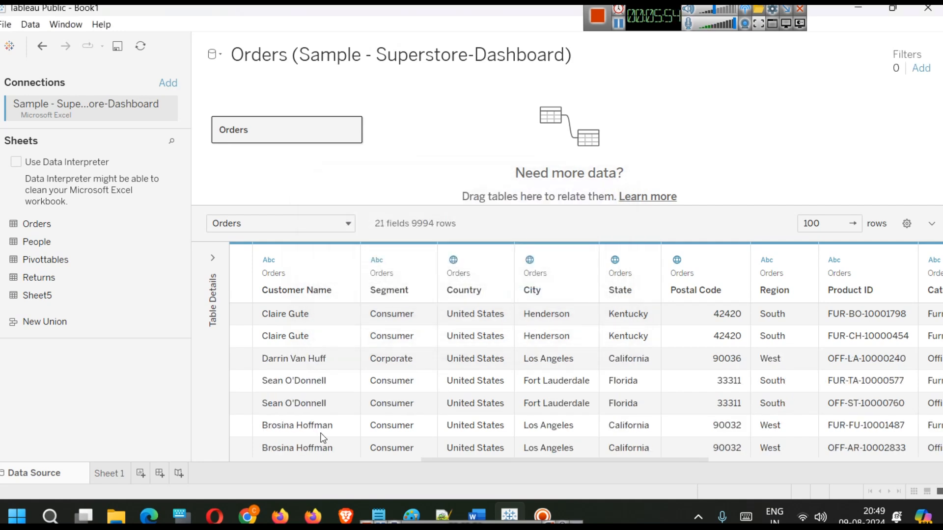
click(109, 475)
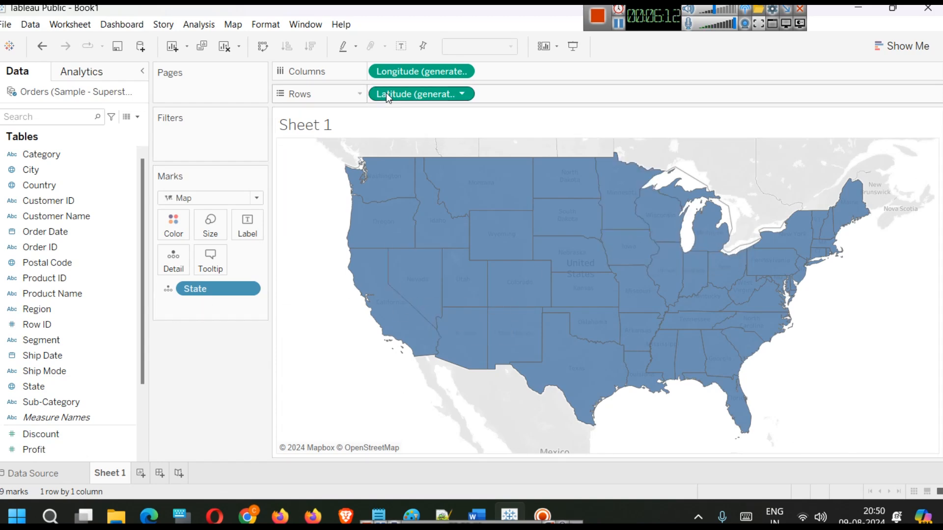
Add a new worksheet to the workbook and delete Sheet 1.
right_click(113, 474)
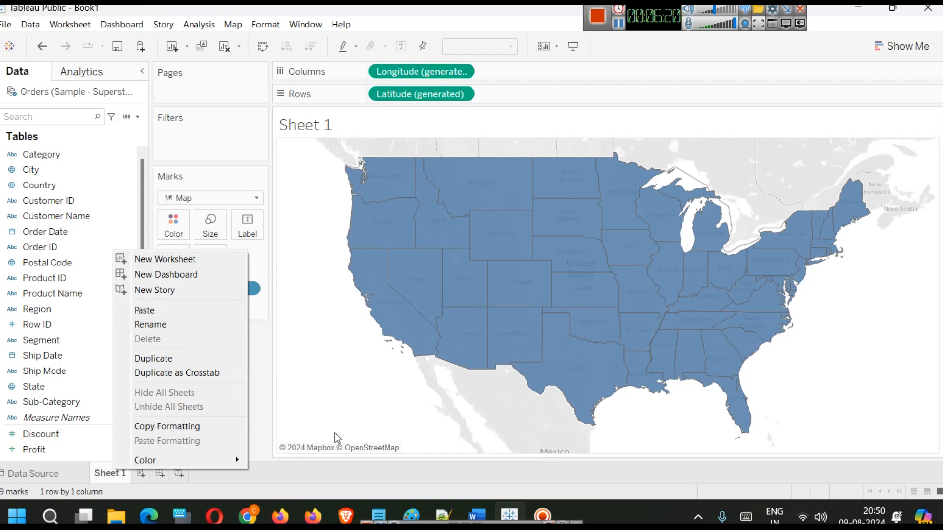
click(142, 475)
click(142, 475)
right_click(110, 474)
click(138, 342)
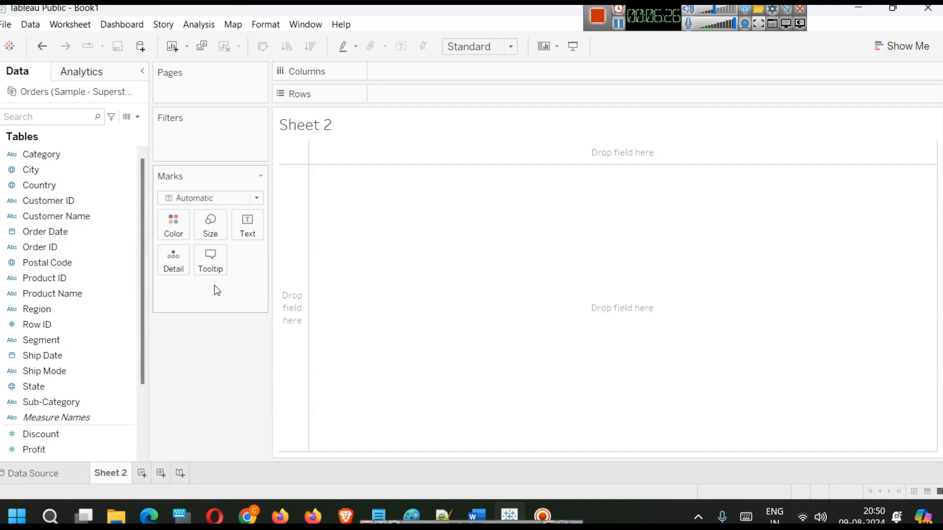
Build a bar chart on Sheet 2 with State as columns and Sales as rows, sorted by descending sales.
drag(82, 390, 421, 65)
scroll(40, 381, down, 2)
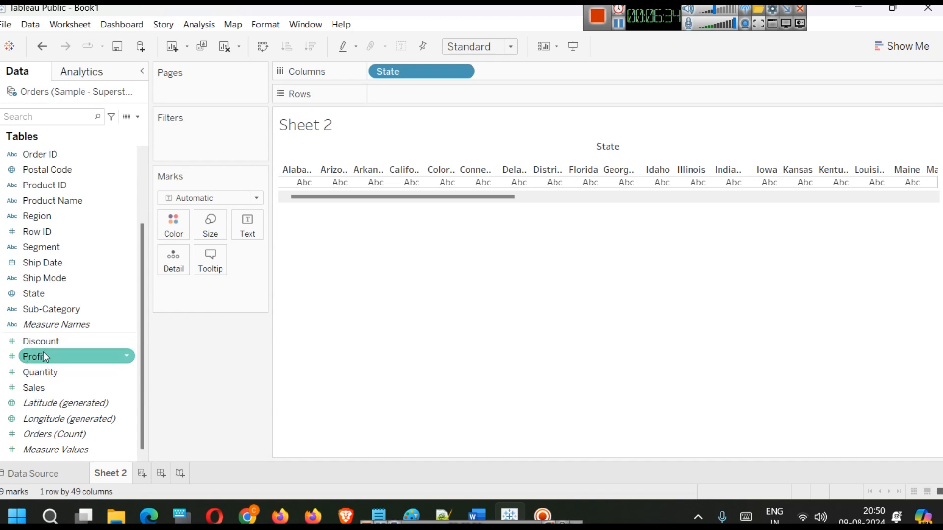
drag(55, 390, 545, 105)
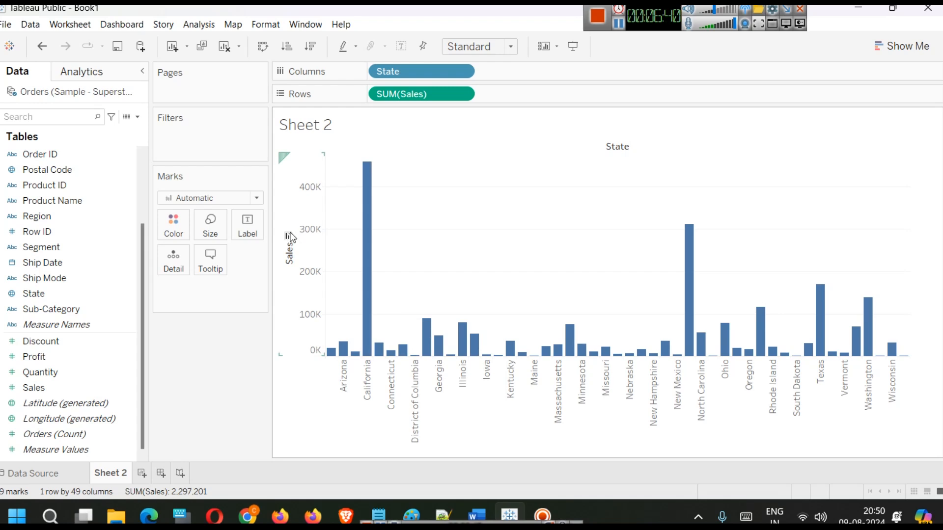
click(289, 235)
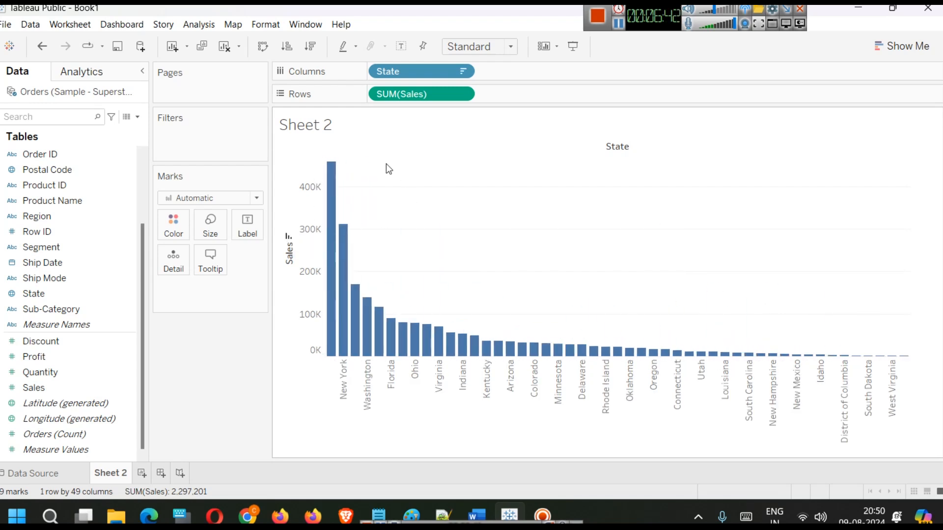
Convert the Sales by State bar chart into a filled map and inspect the color shading of individual states.
click(901, 46)
click(867, 109)
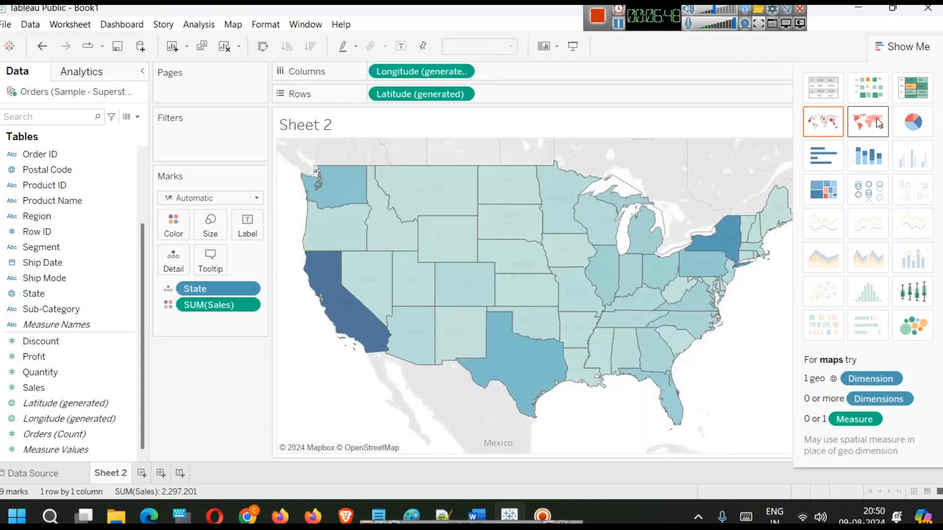
click(895, 49)
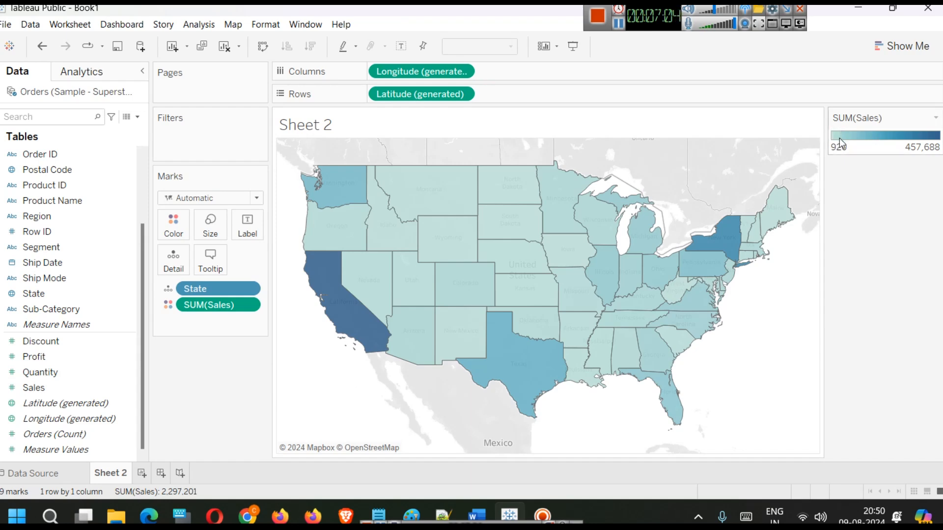
mouse_move(496, 193)
mouse_move(720, 235)
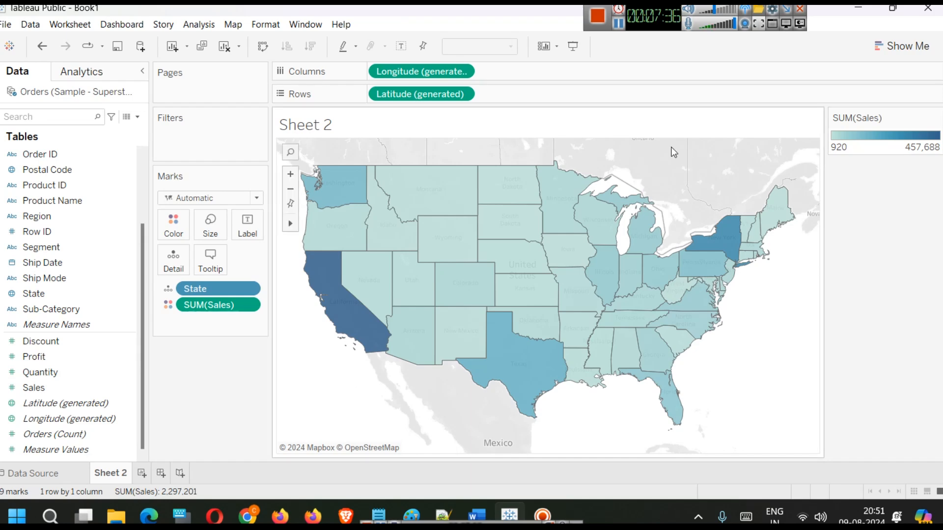
Recolor the Sheet 2 sales map with the Red-Green Diverging palette, using stepped color with 5 steps.
click(173, 225)
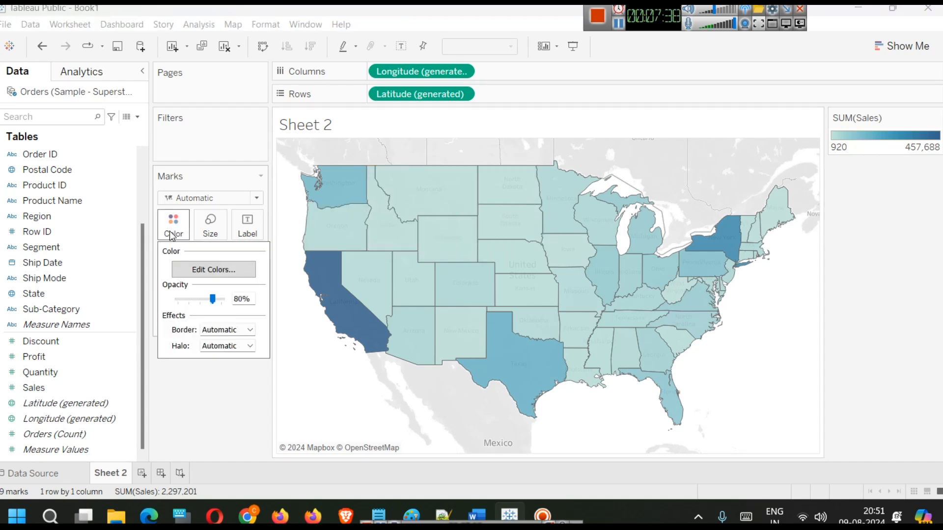
click(201, 270)
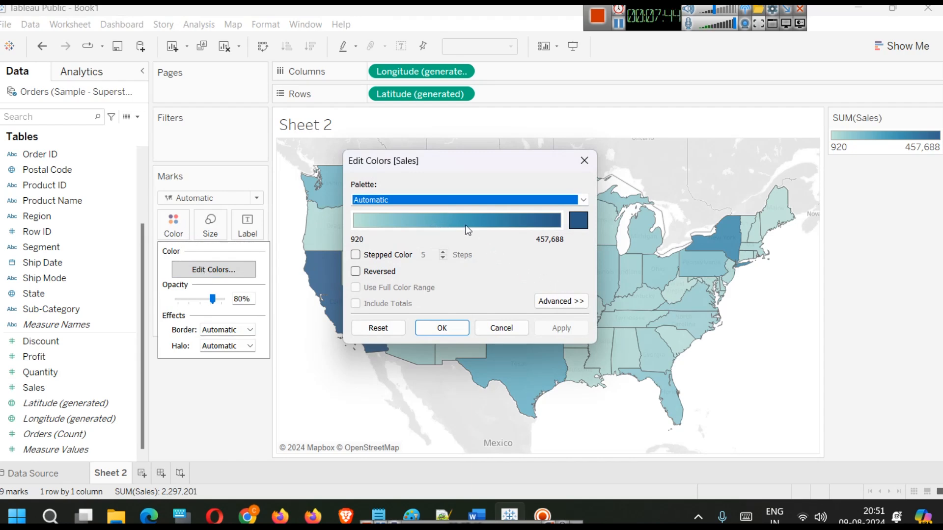
click(399, 199)
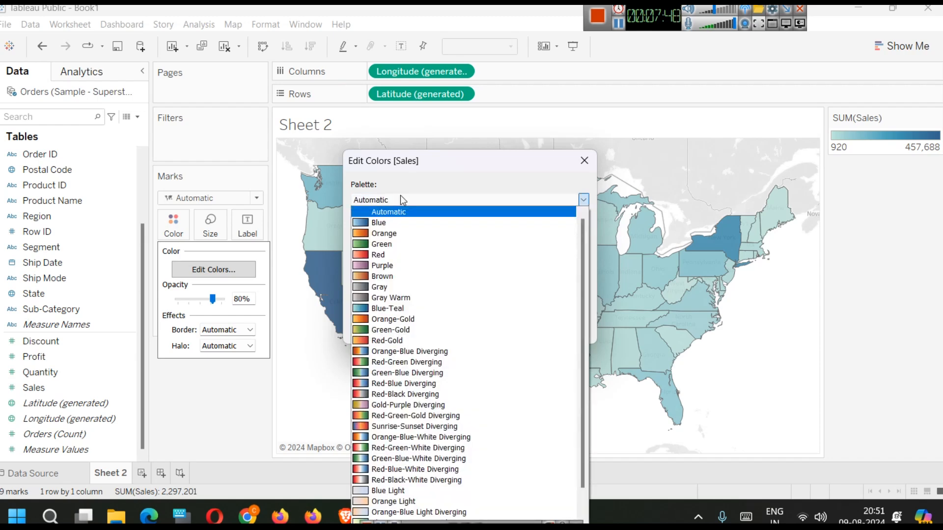
click(419, 331)
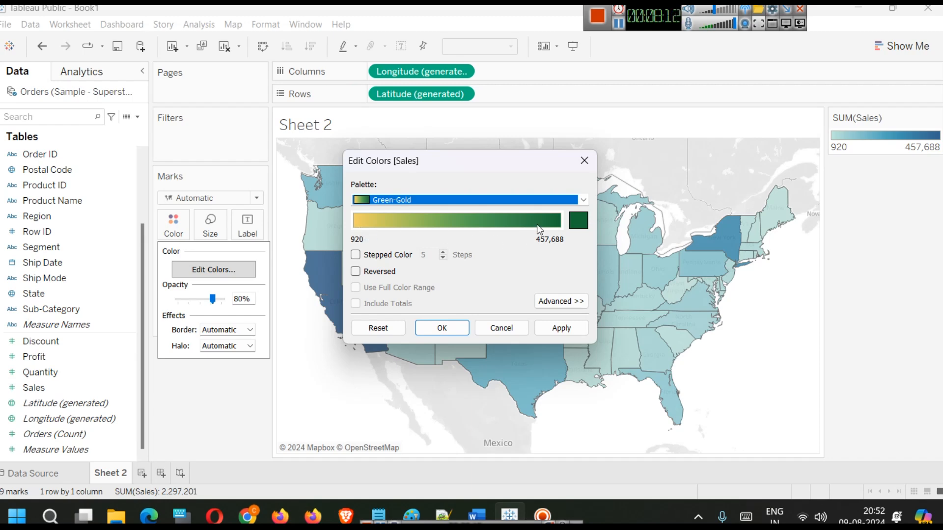
click(500, 199)
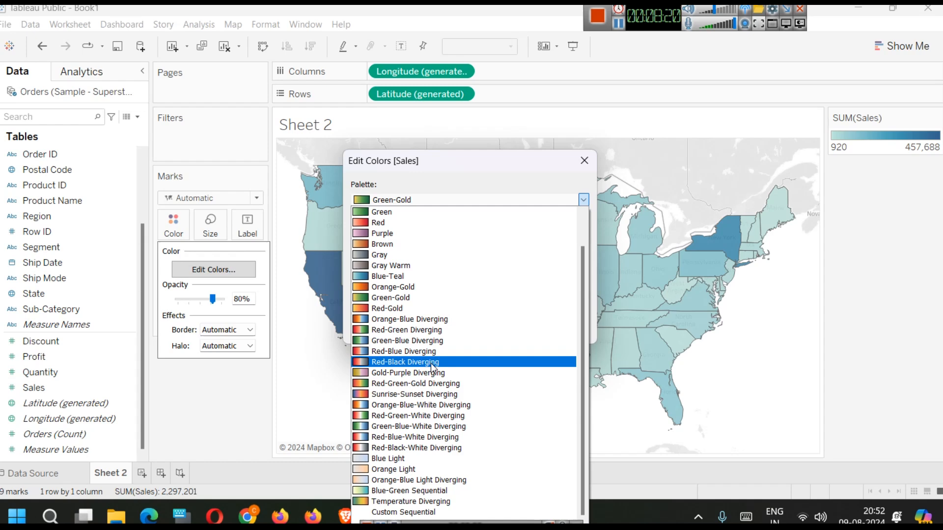
click(426, 332)
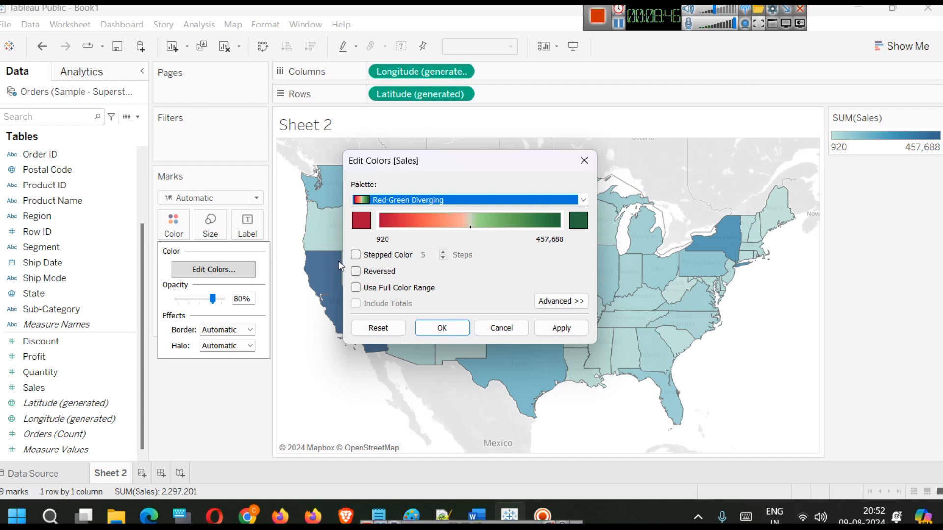
click(356, 255)
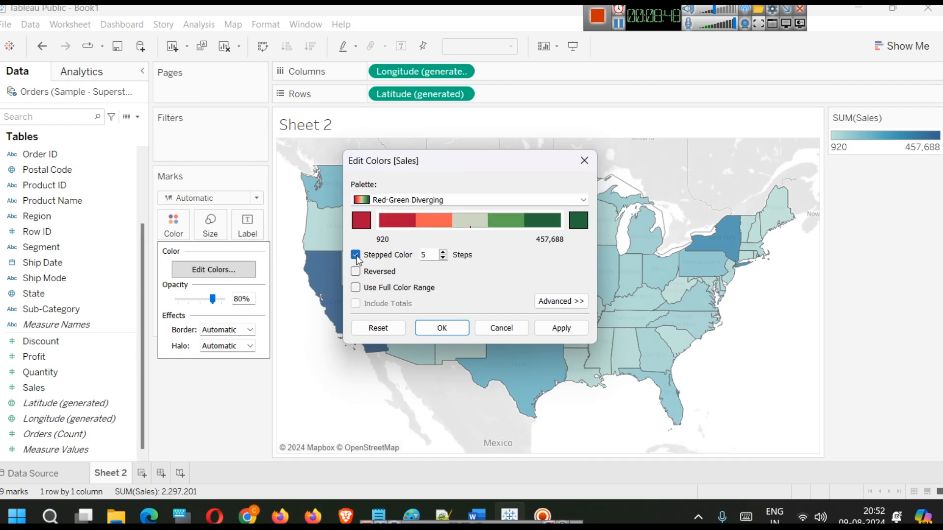
click(356, 255)
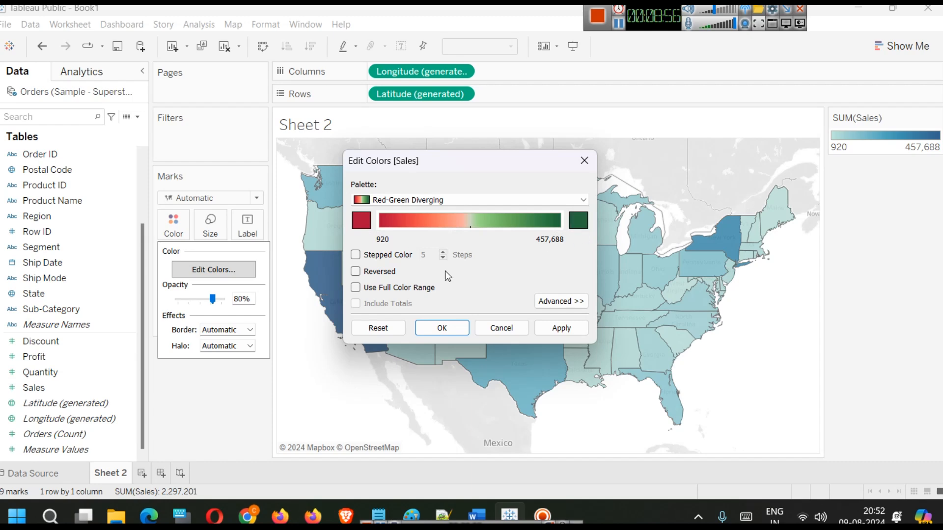
click(355, 255)
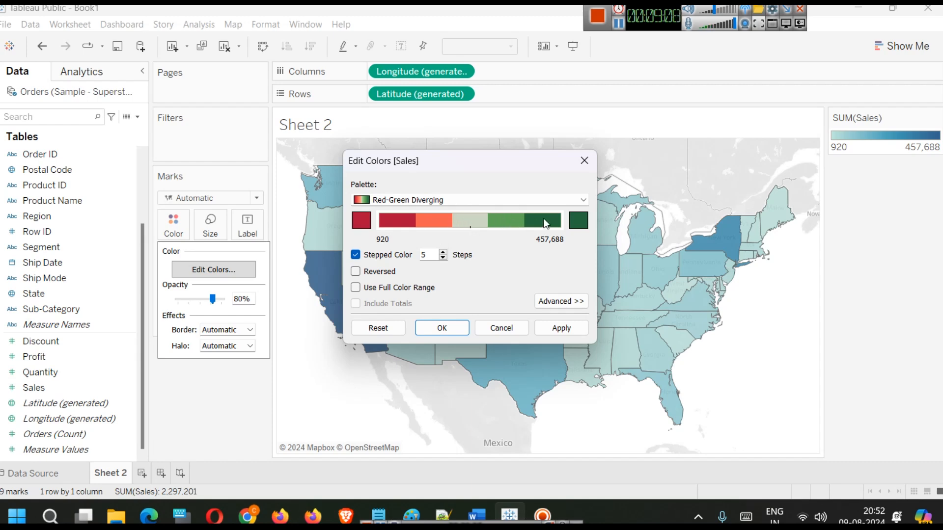
click(542, 328)
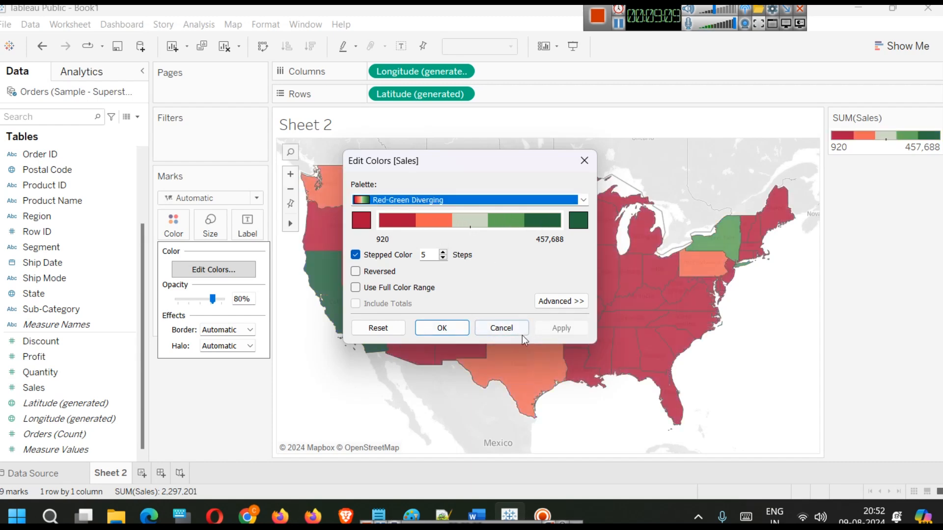
click(433, 332)
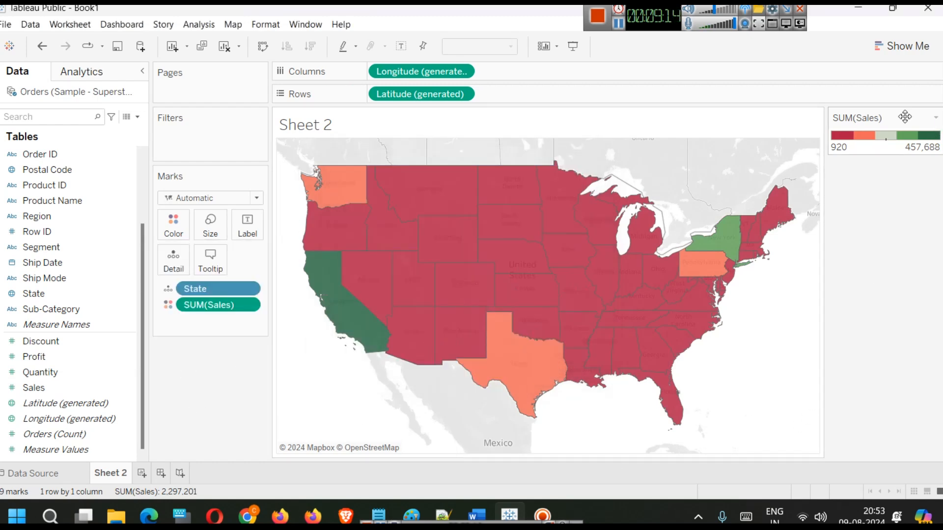
Enable Use Full Color Range for the Sales color scale and apply it to the map.
double_click(879, 137)
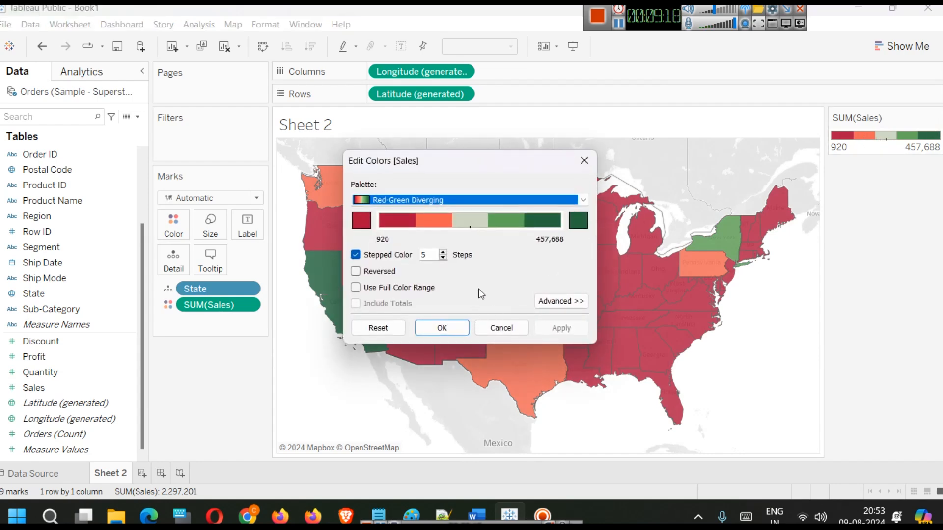
click(355, 287)
click(572, 327)
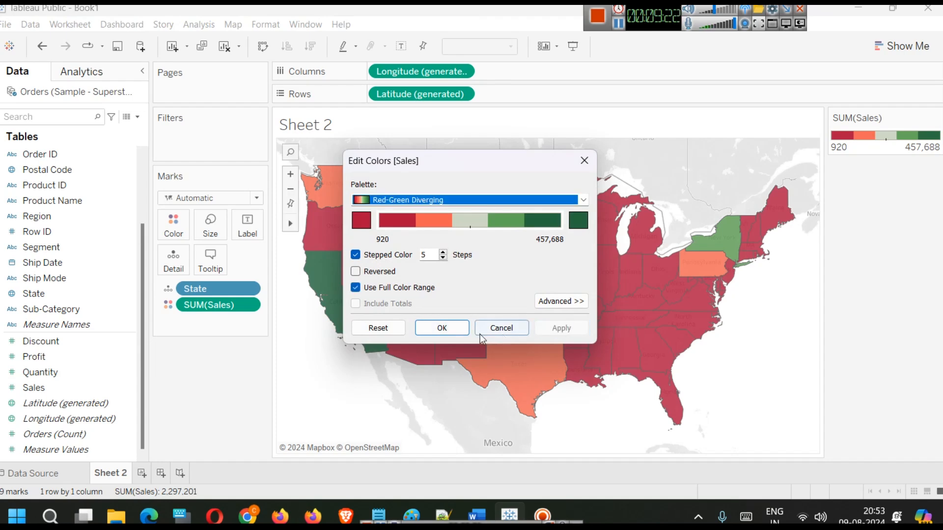
click(455, 331)
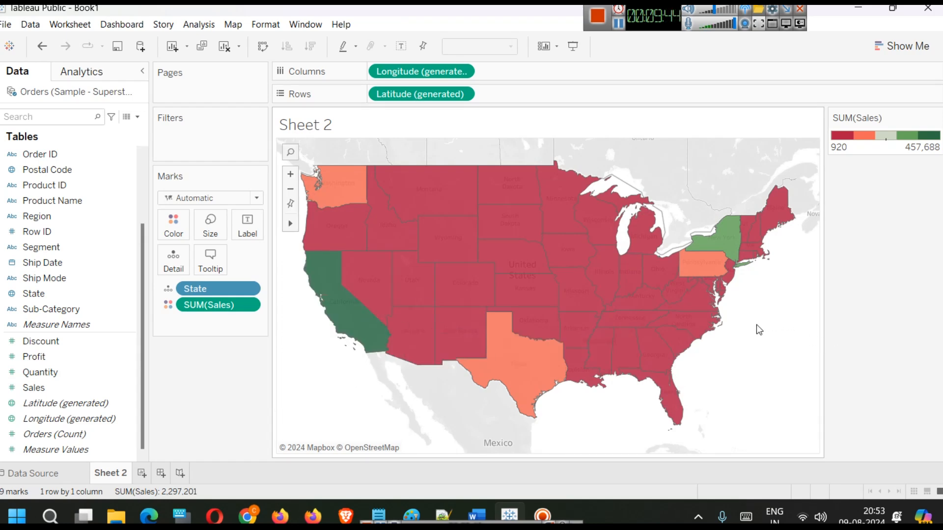
Change the Sales color palette on the Sheet 2 map to Red-Blue Diverging.
click(172, 235)
click(204, 266)
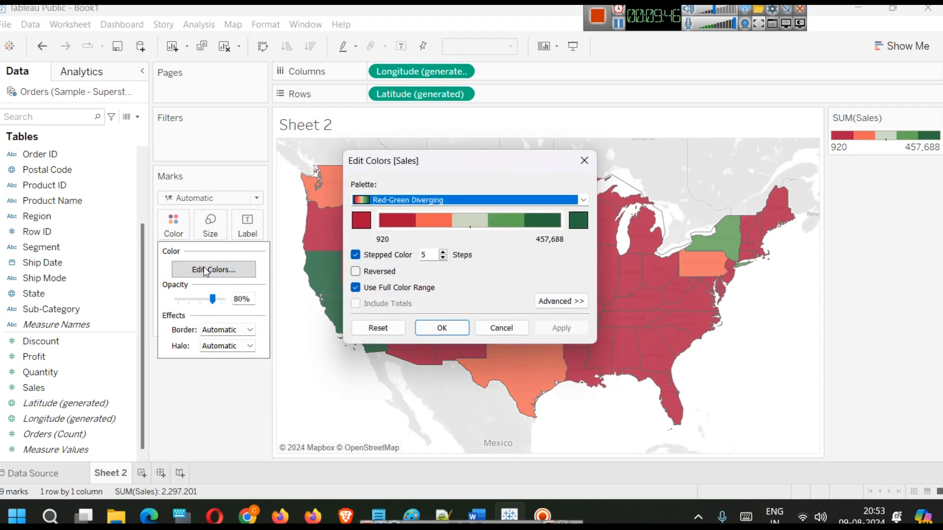
click(436, 199)
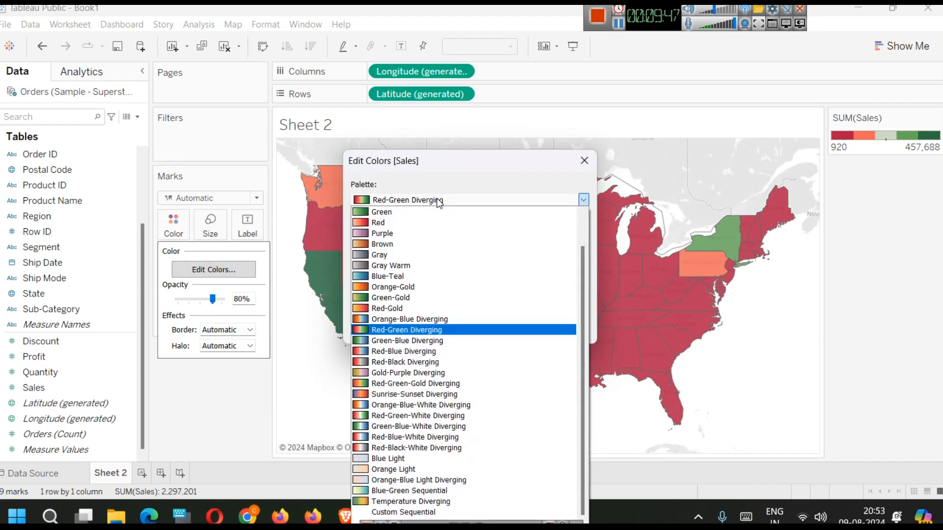
click(405, 351)
click(561, 327)
click(442, 328)
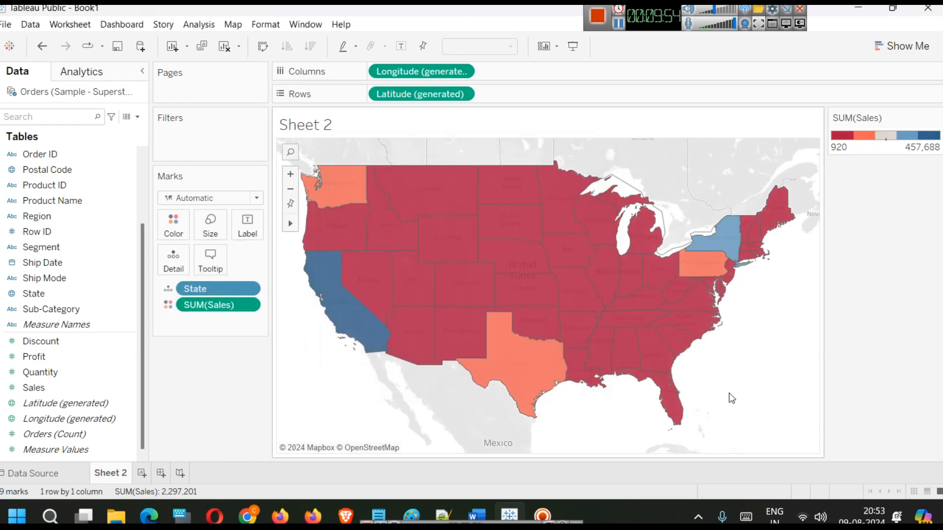
Add a new worksheet and build a filled map from State as columns and Sales as rows.
click(142, 474)
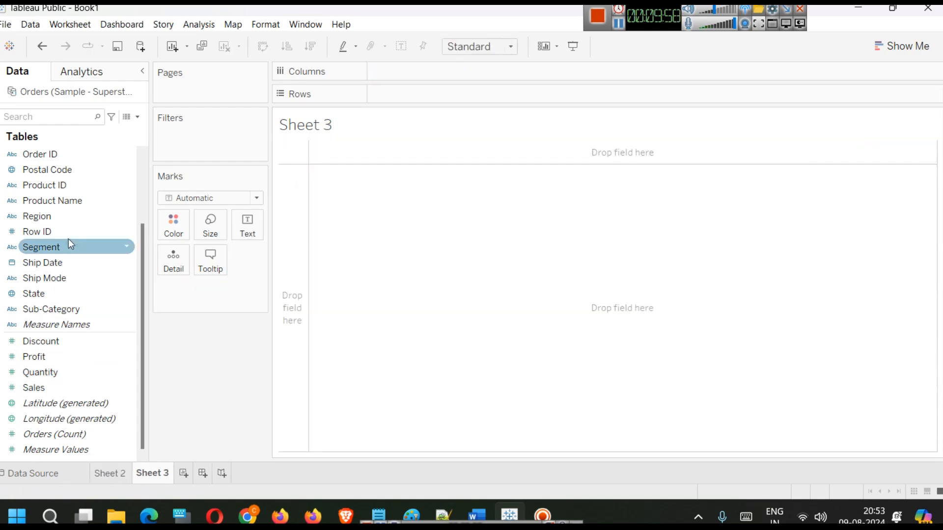
drag(75, 291, 461, 72)
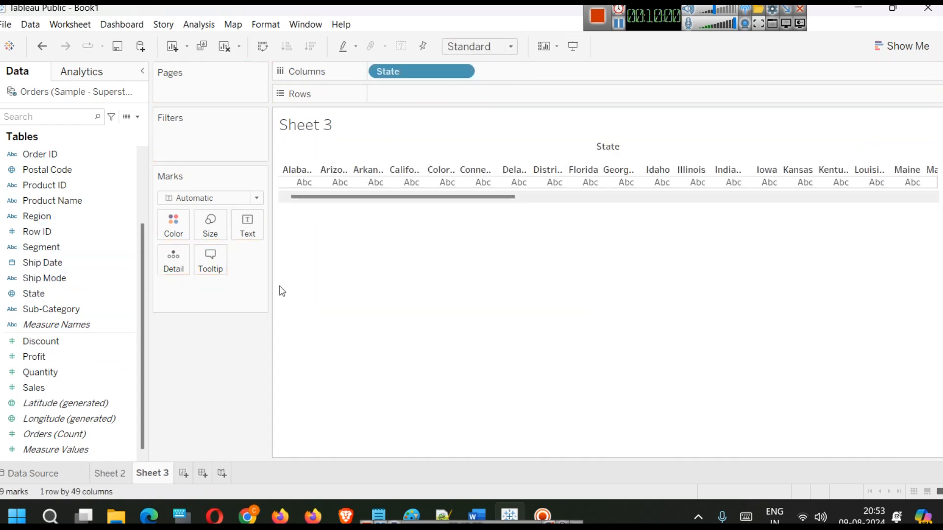
drag(69, 388, 480, 94)
click(891, 46)
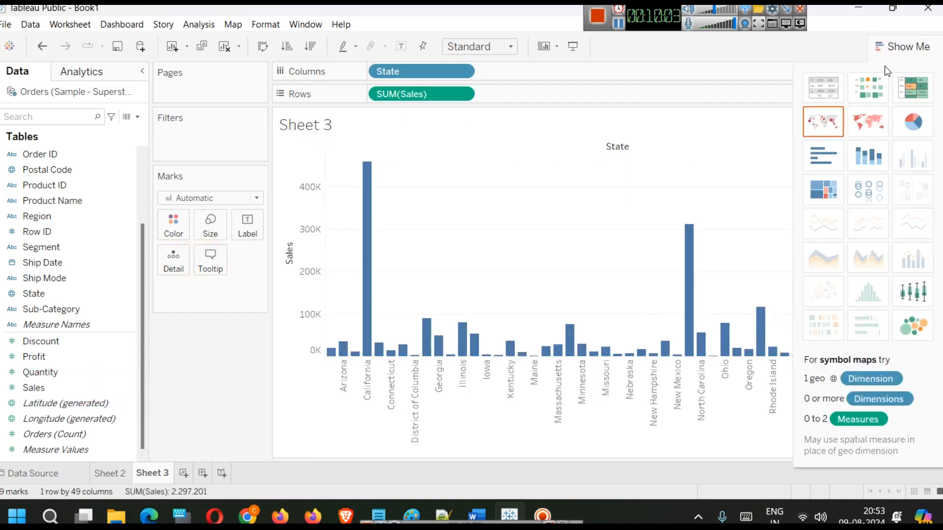
click(872, 124)
click(903, 46)
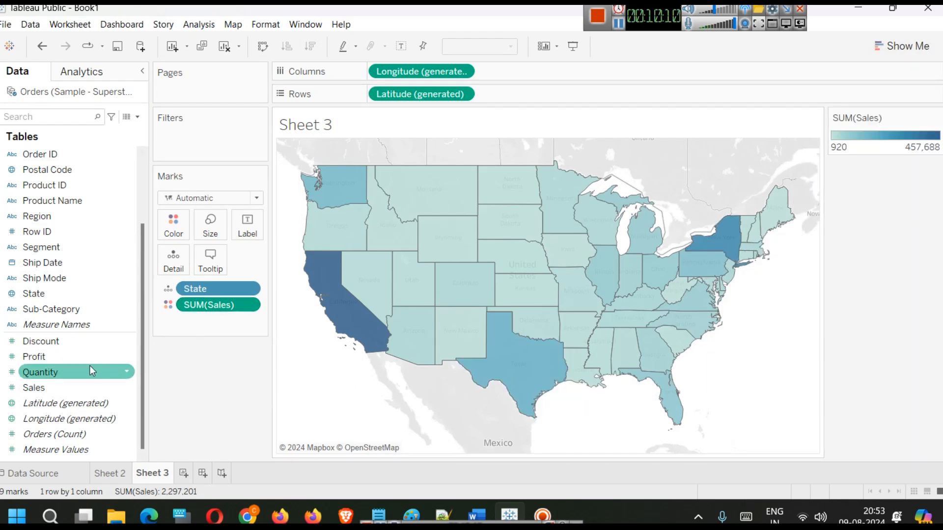
Label each state on the Sheet 3 map with its total sales and State name.
mouse_move(329, 305)
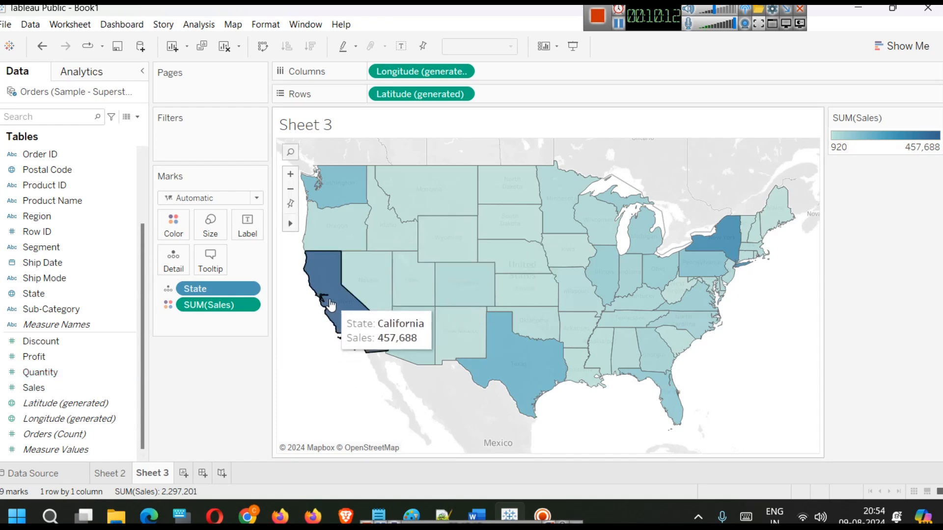
drag(219, 305, 248, 229)
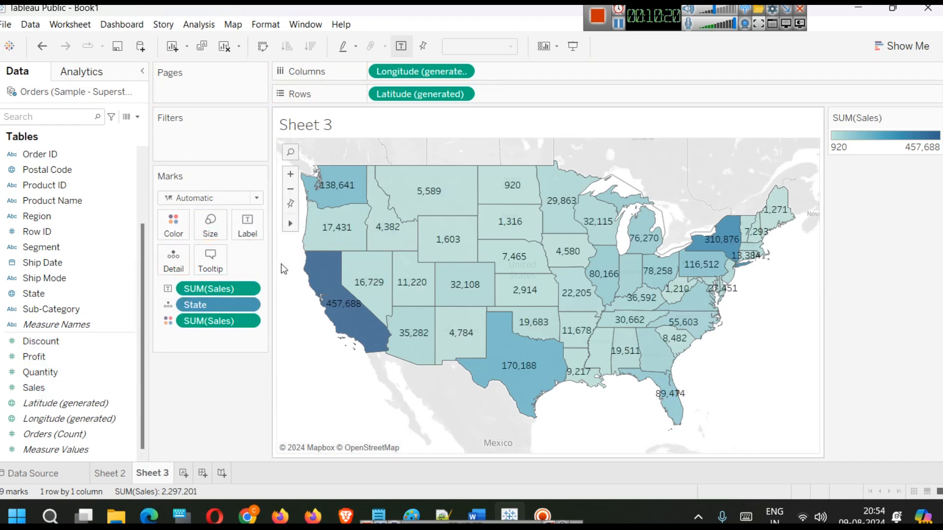
click(30, 346)
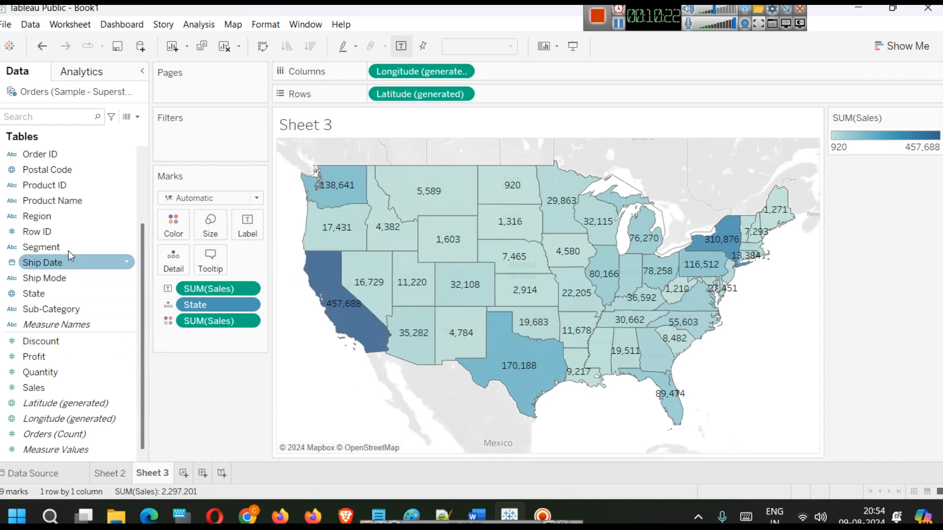
drag(33, 293, 254, 232)
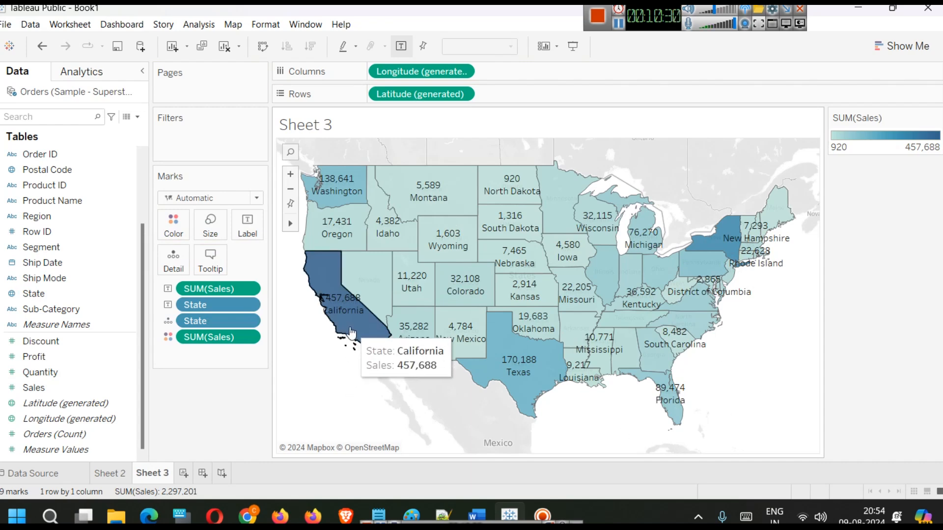
mouse_move(354, 353)
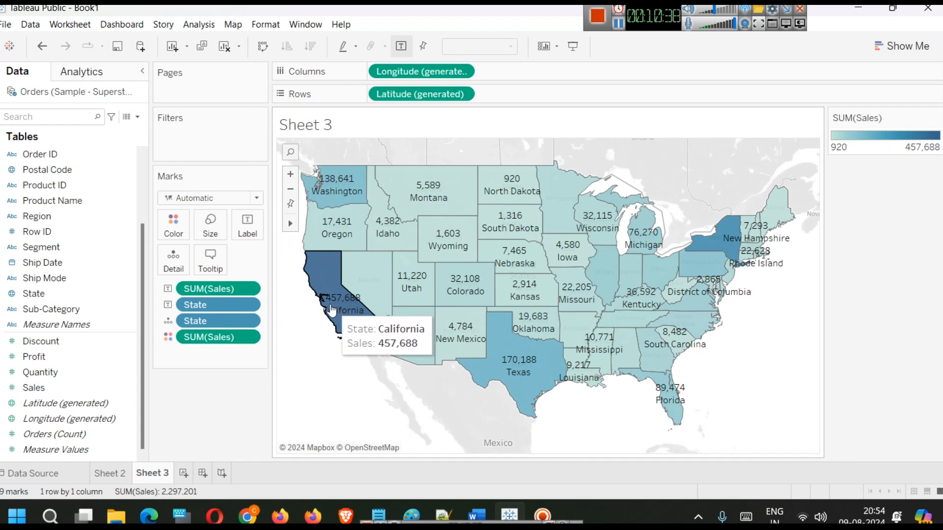
Examine the formula of the Sales label field and its available measure aggregations, leaving it as Sum.
double_click(190, 293)
double_click(180, 290)
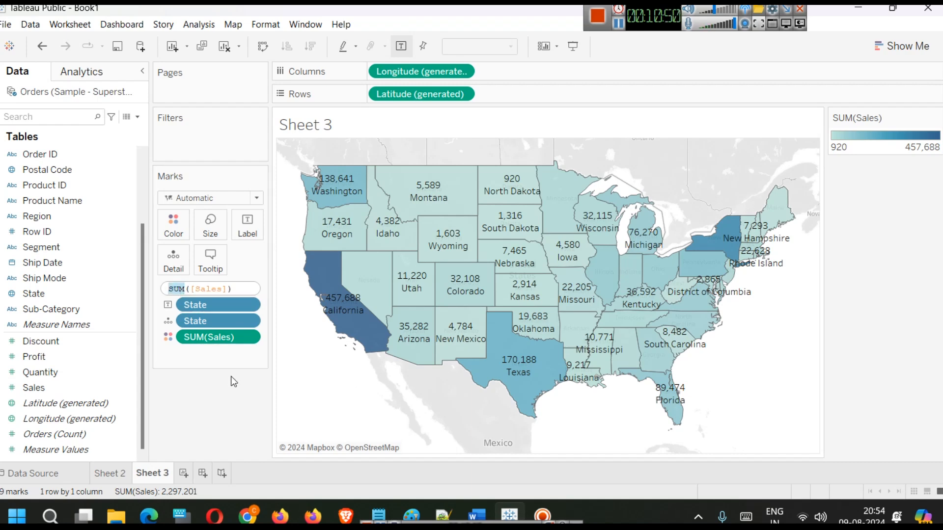
key(Return)
click(251, 289)
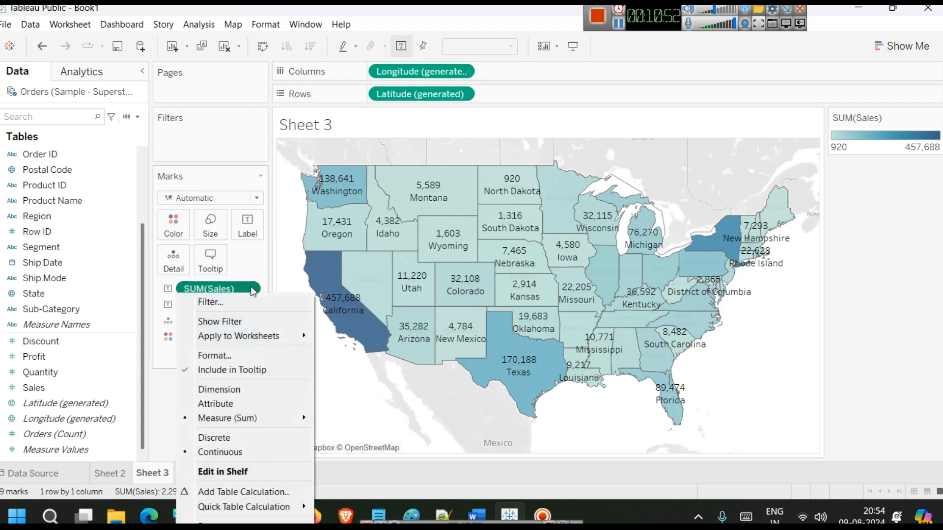
mouse_move(281, 417)
click(536, 114)
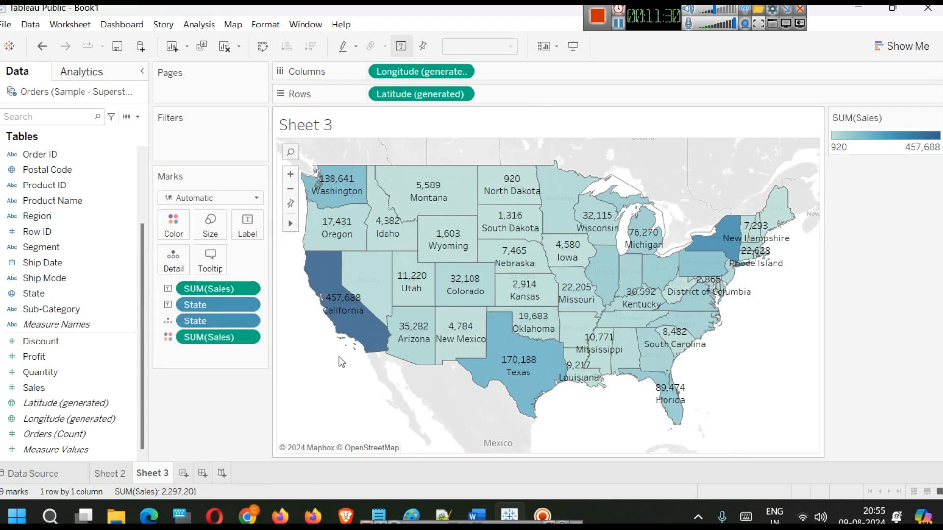
Return to Tableau and inspect the Sales column and its data type in the Orders data source.
click(618, 24)
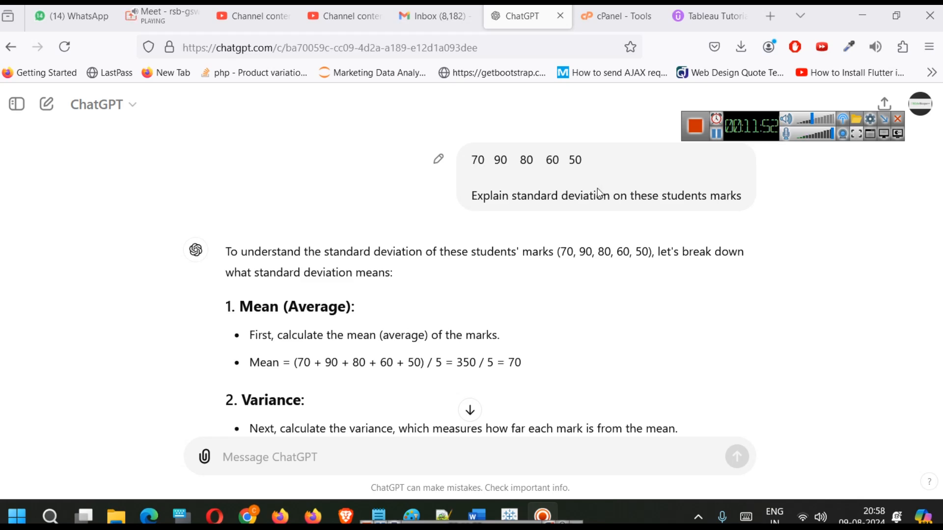
mouse_move(509, 515)
click(517, 472)
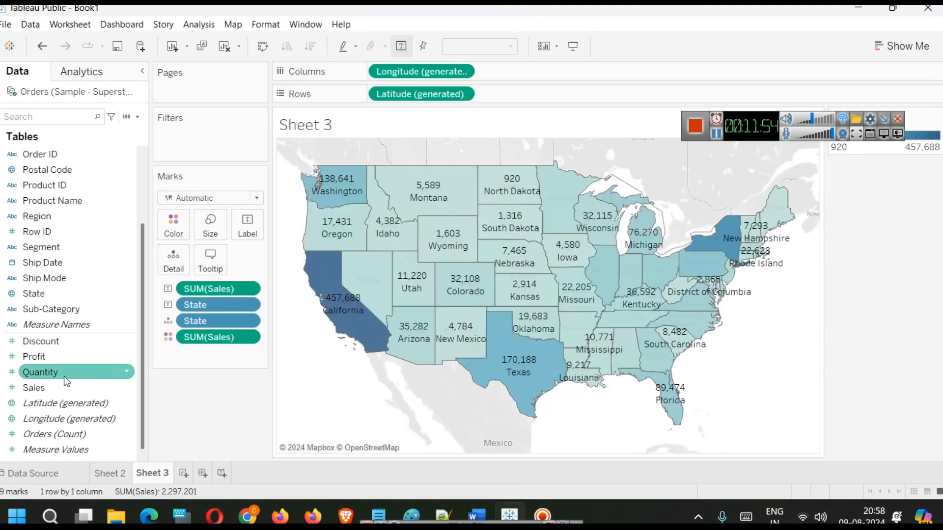
click(72, 474)
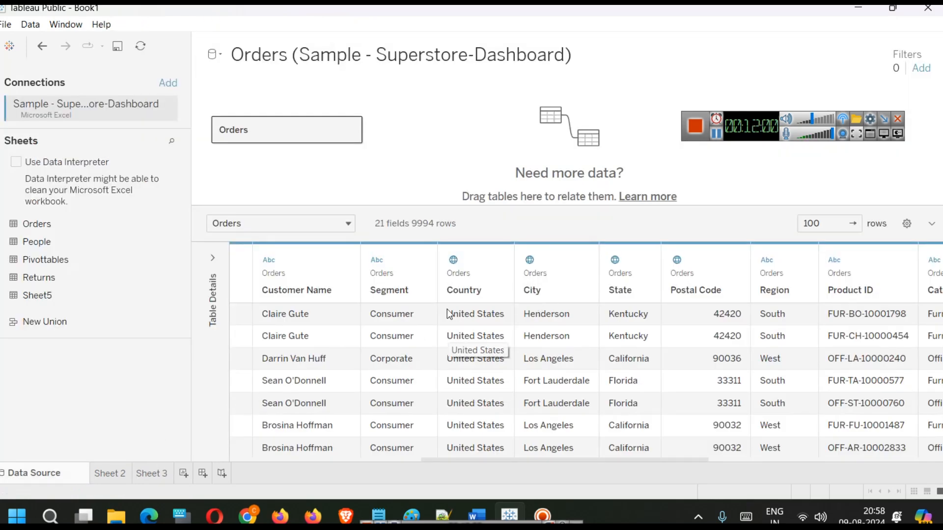
click(667, 457)
drag(667, 458, 864, 467)
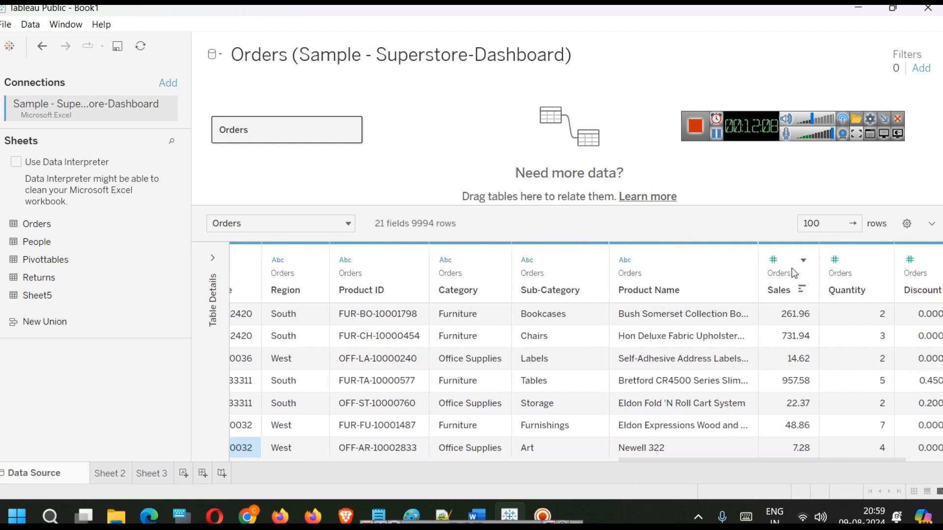
click(774, 261)
click(775, 300)
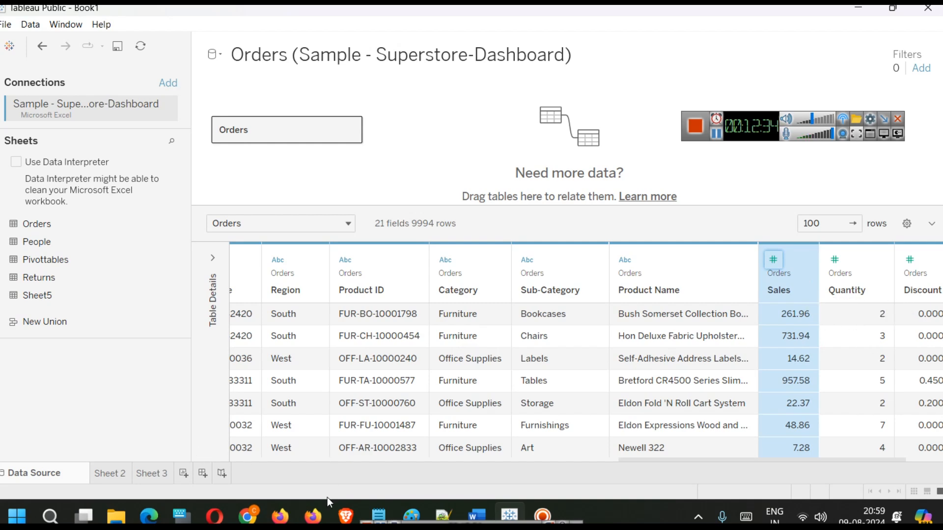
Switch to ChatGPT in Firefox and examine how the mean of the five student marks is calculated.
mouse_move(315, 504)
click(230, 439)
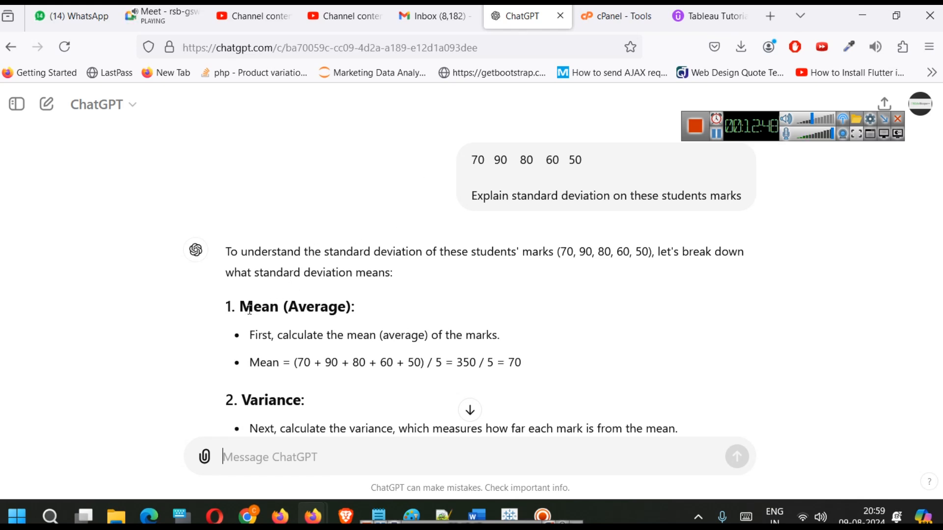
drag(240, 307, 356, 306)
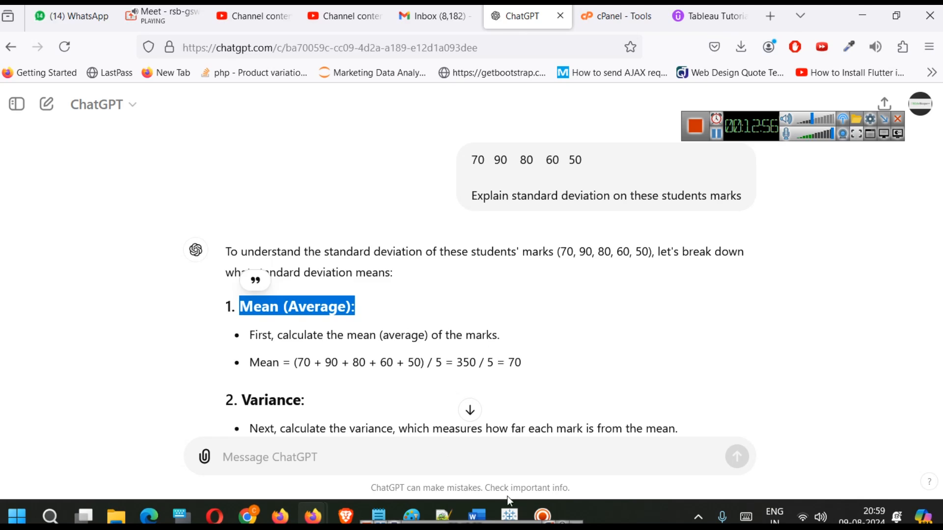
click(515, 514)
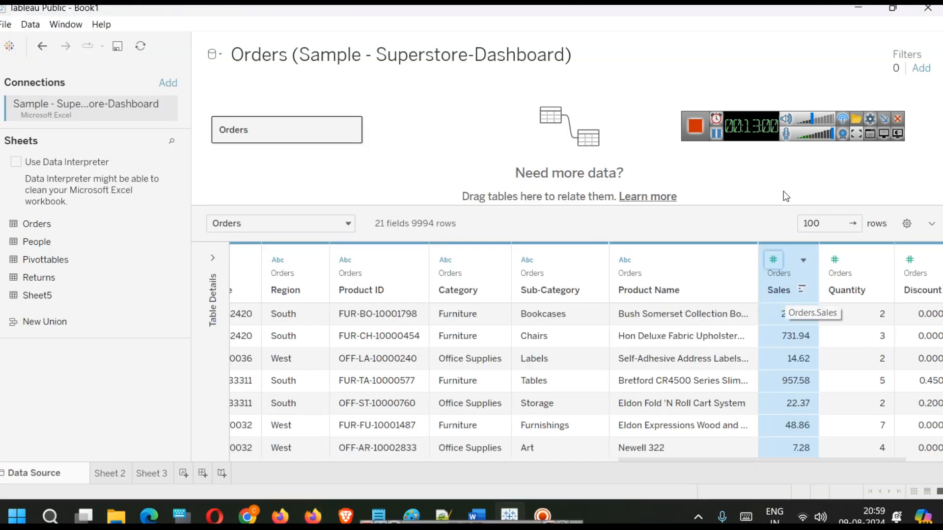
click(858, 8)
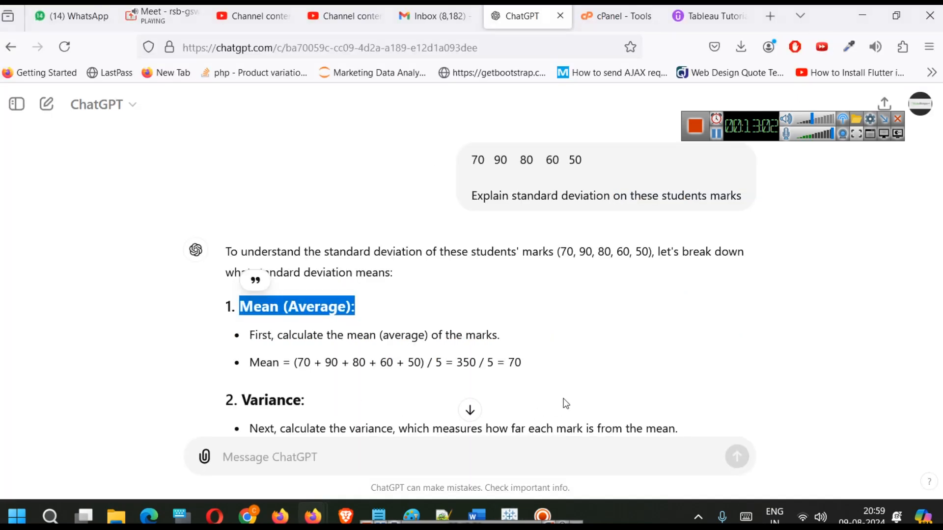
scroll(550, 354, down, 2)
double_click(512, 266)
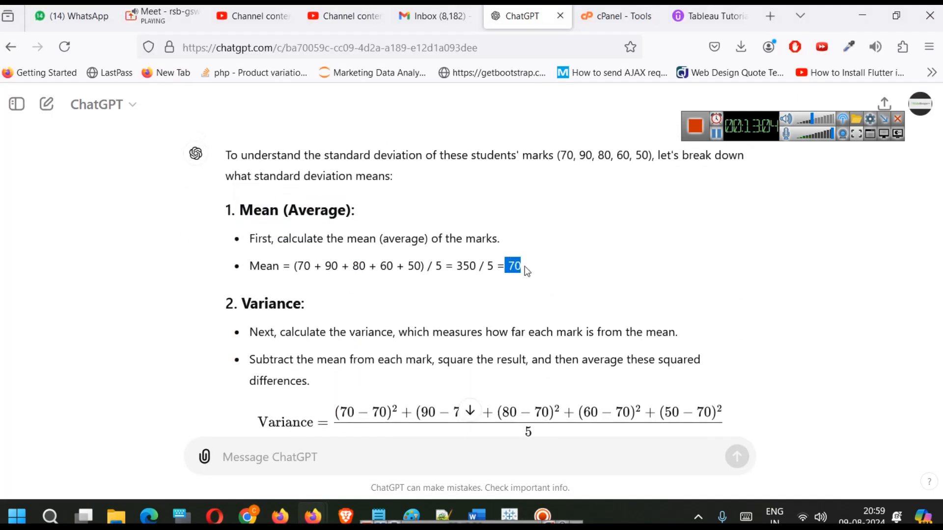
scroll(447, 285, up, 2)
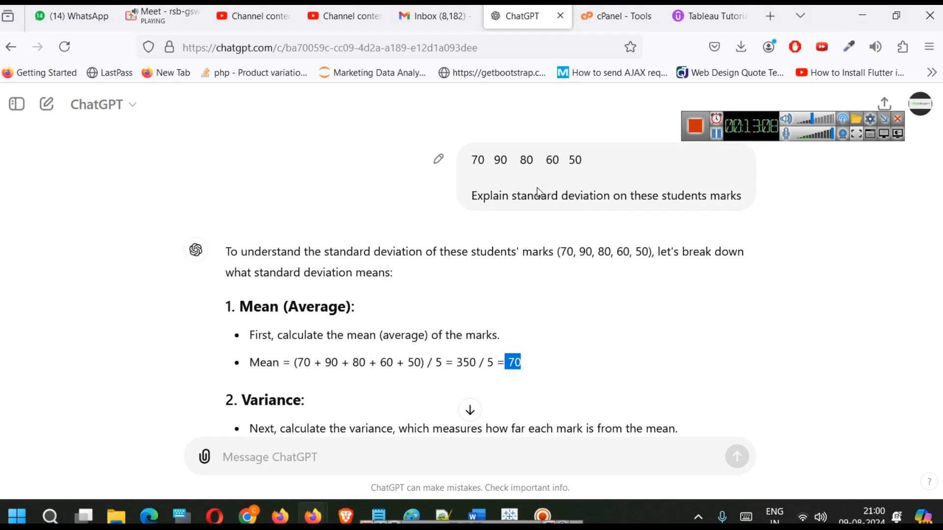
double_click(519, 364)
scroll(295, 332, down, 2)
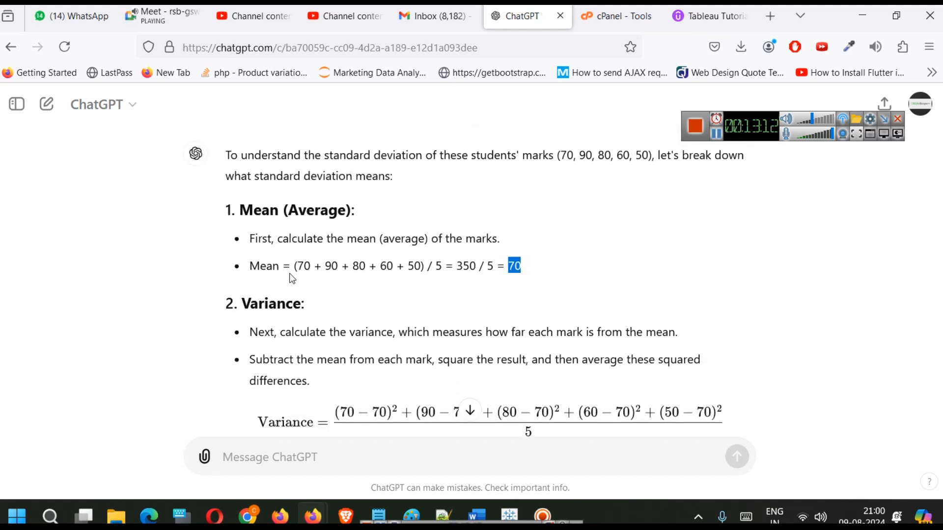
double_click(436, 266)
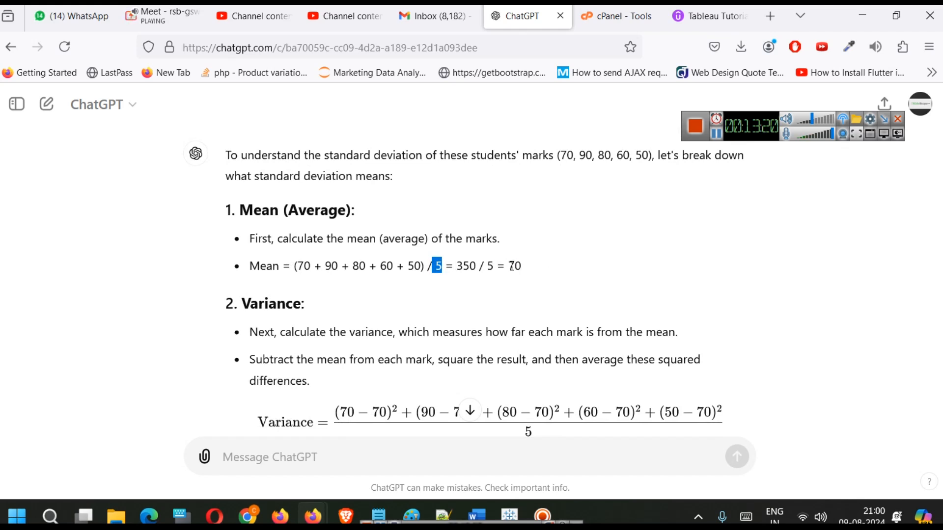
Examine the variance calculation, following each mark's squared difference from the mean through to the final result.
scroll(511, 265, down, 2)
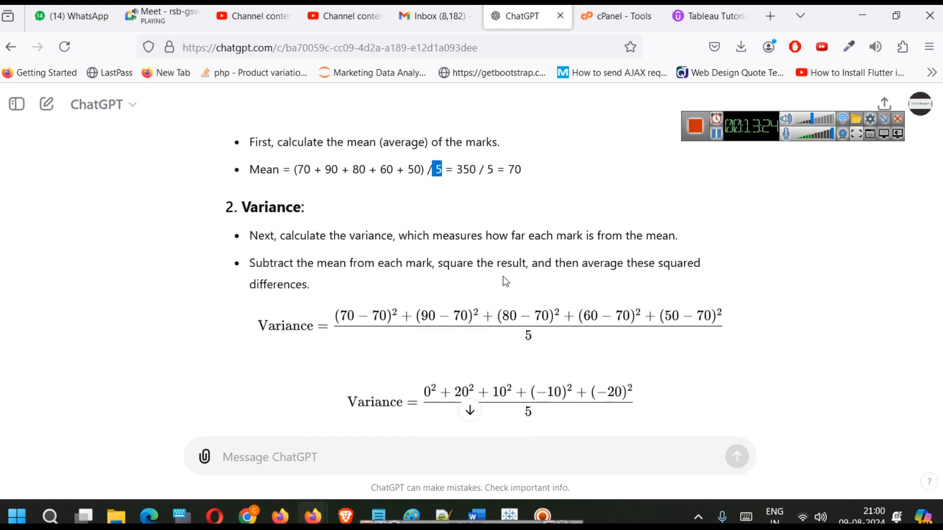
click(538, 336)
double_click(301, 169)
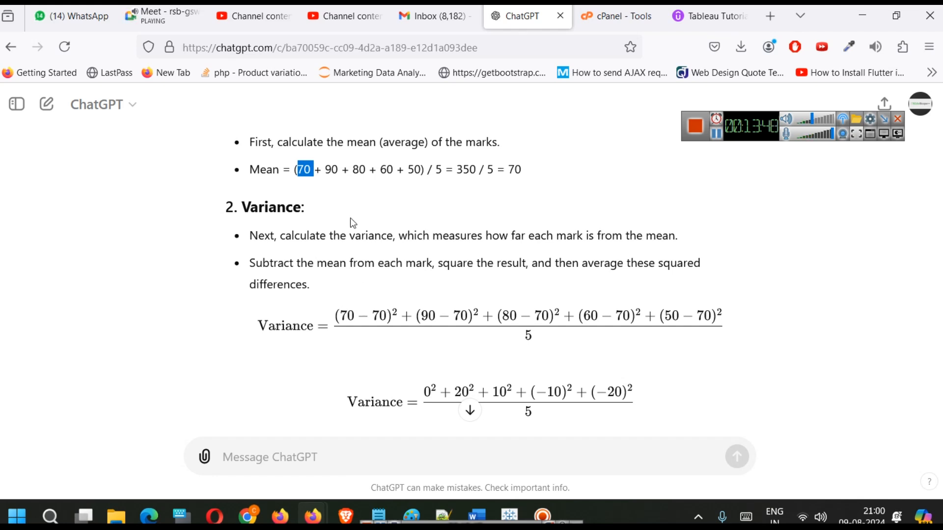
double_click(331, 170)
drag(420, 317, 457, 316)
click(458, 317)
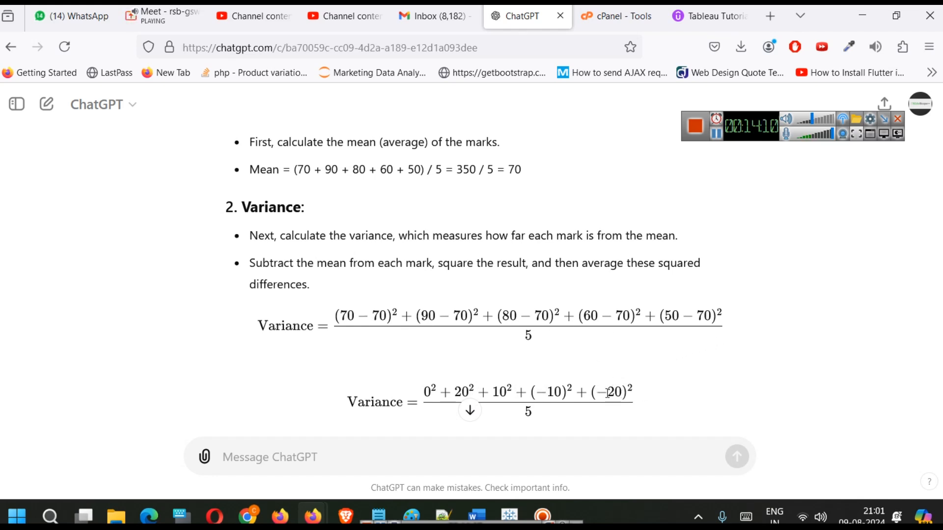
scroll(673, 385, down, 2)
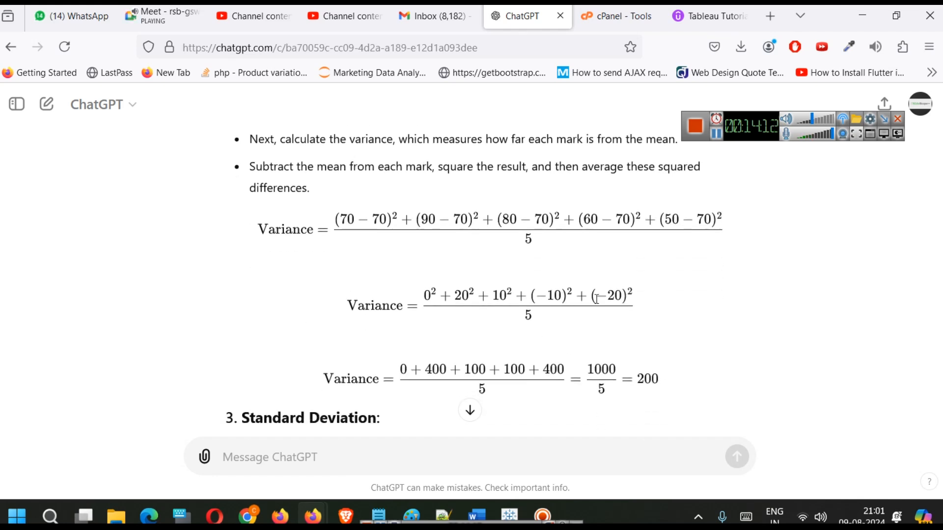
scroll(469, 393, down, 2)
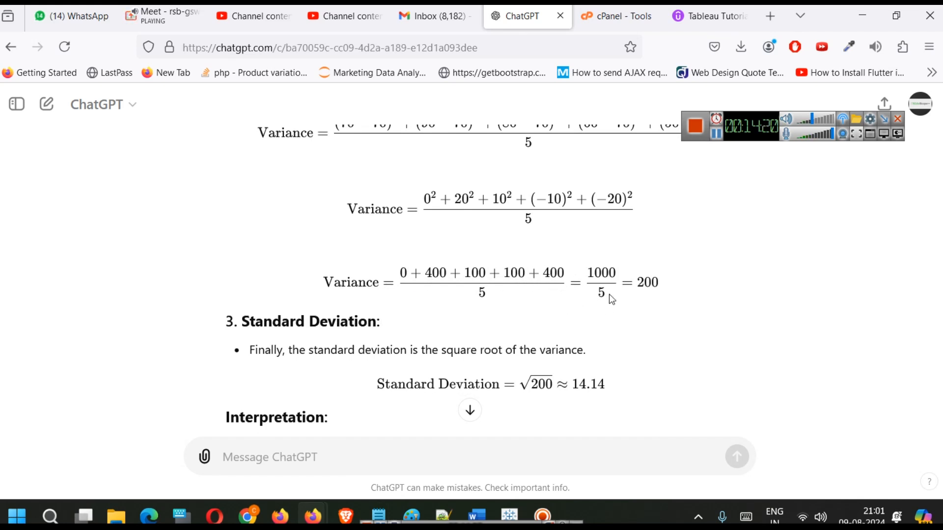
mouse_move(638, 288)
mouse_down()
mouse_move(654, 286)
mouse_move(635, 288)
mouse_up()
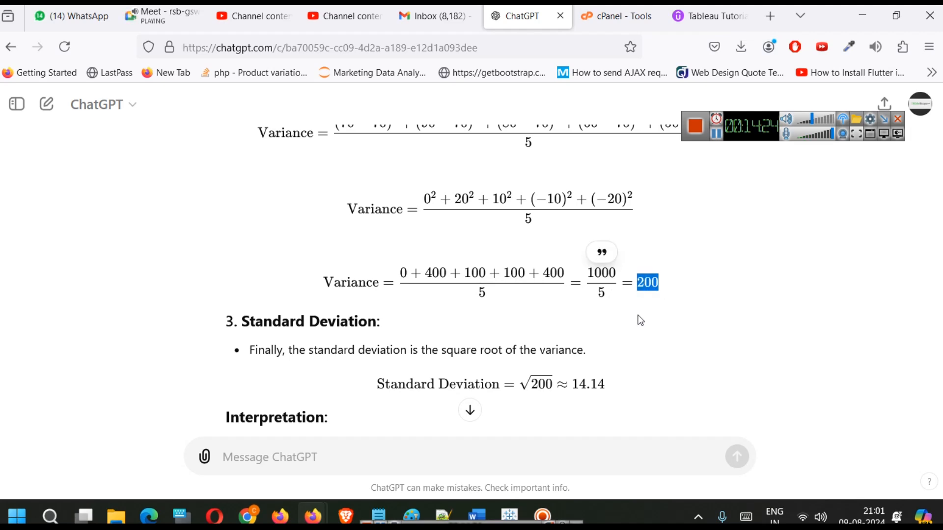
Compare the calculated variance with the original student marks in the prompt.
scroll(632, 382, up, 1)
scroll(633, 382, up, 10)
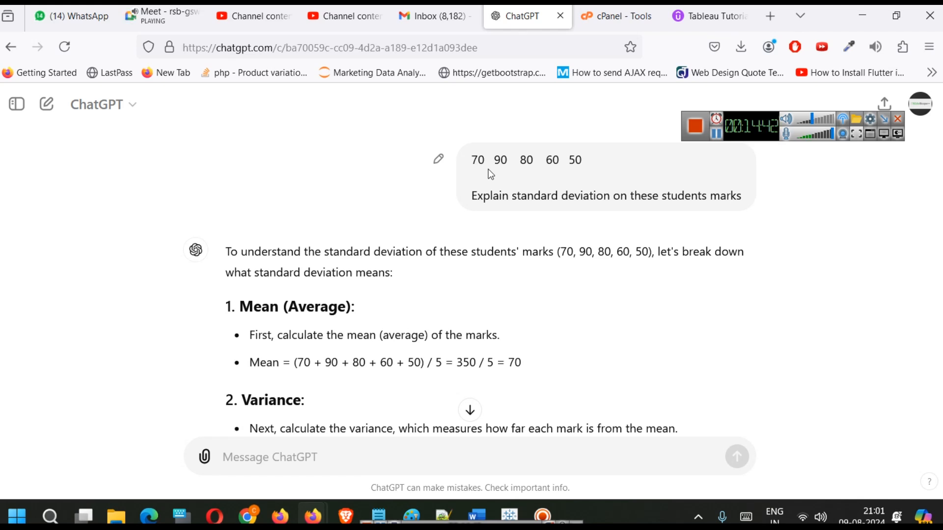
scroll(488, 169, down, 6)
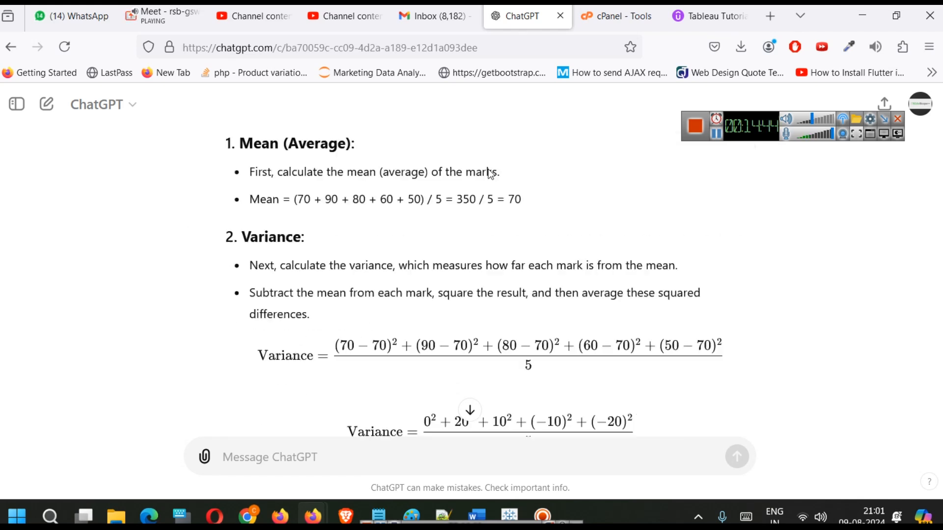
click(664, 291)
scroll(634, 289, down, 3)
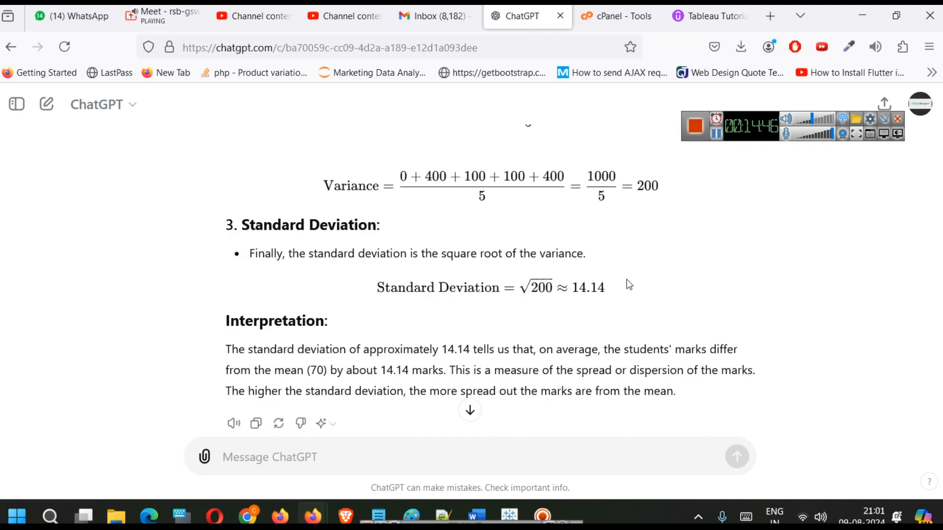
scroll(547, 294, up, 2)
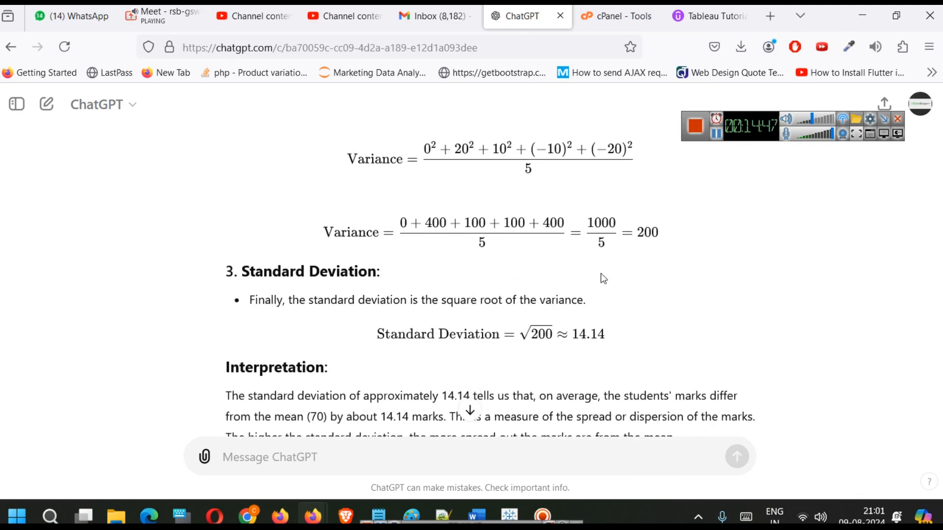
double_click(648, 230)
click(717, 260)
double_click(651, 235)
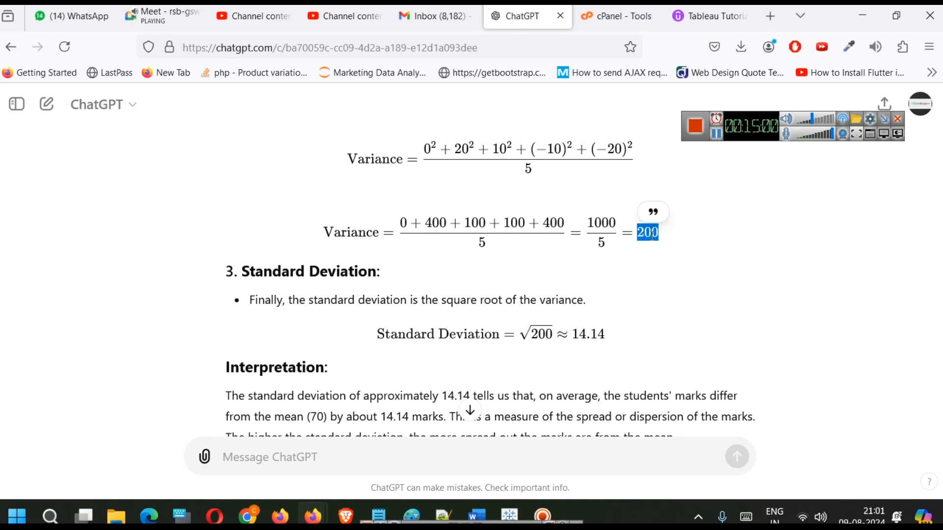
scroll(606, 343, up, 10)
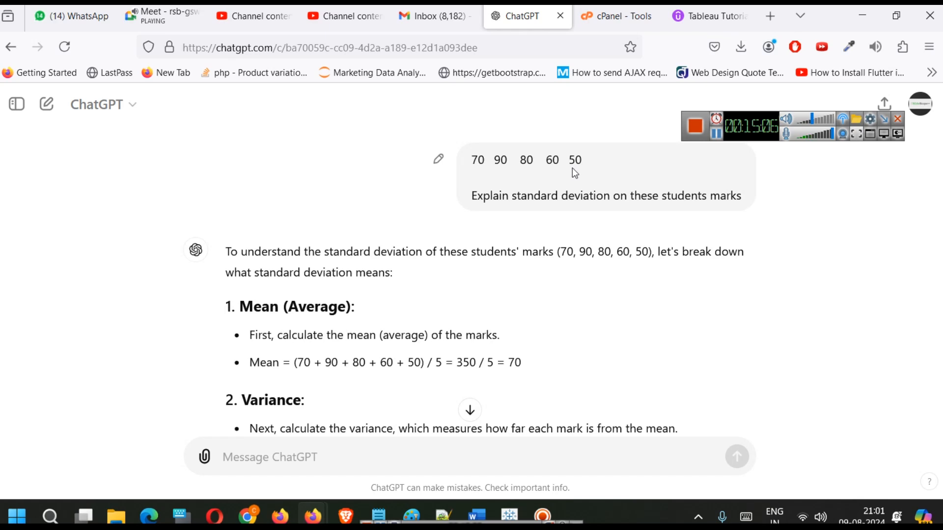
scroll(572, 168, down, 5)
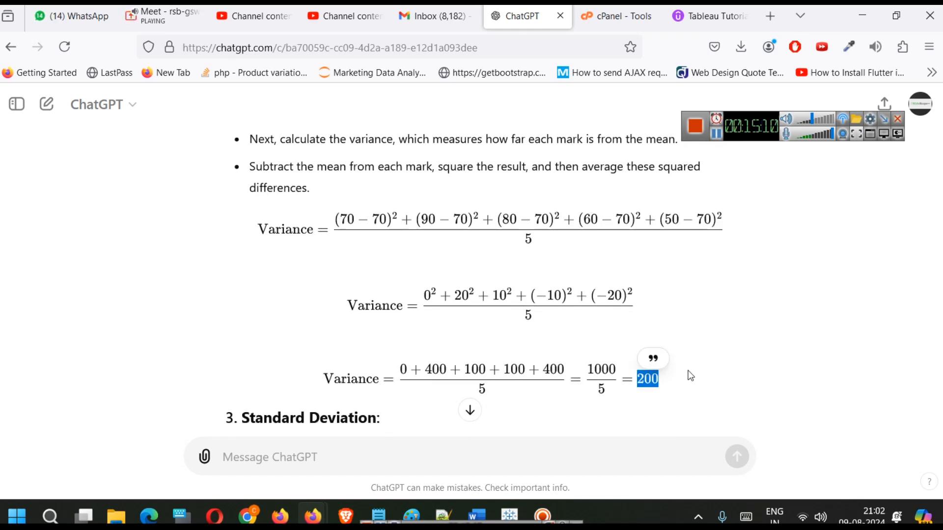
Read the standard deviation result and its interpretation, relating the deviation from the mean to the original marks.
scroll(616, 356, down, 4)
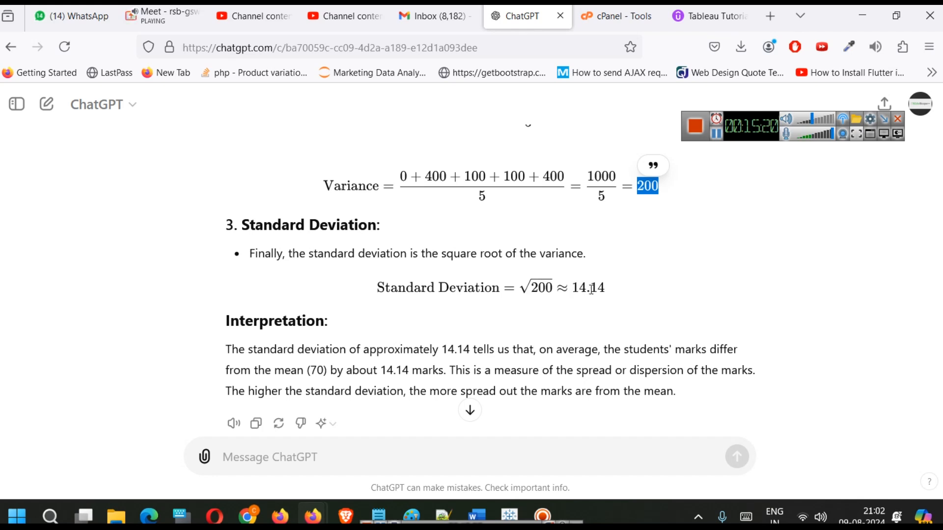
scroll(594, 290, down, 1)
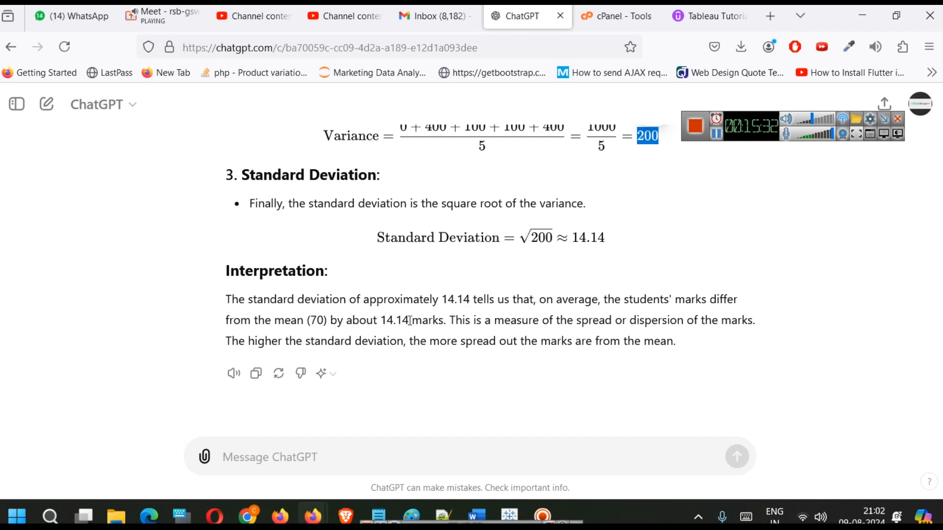
drag(382, 320, 433, 320)
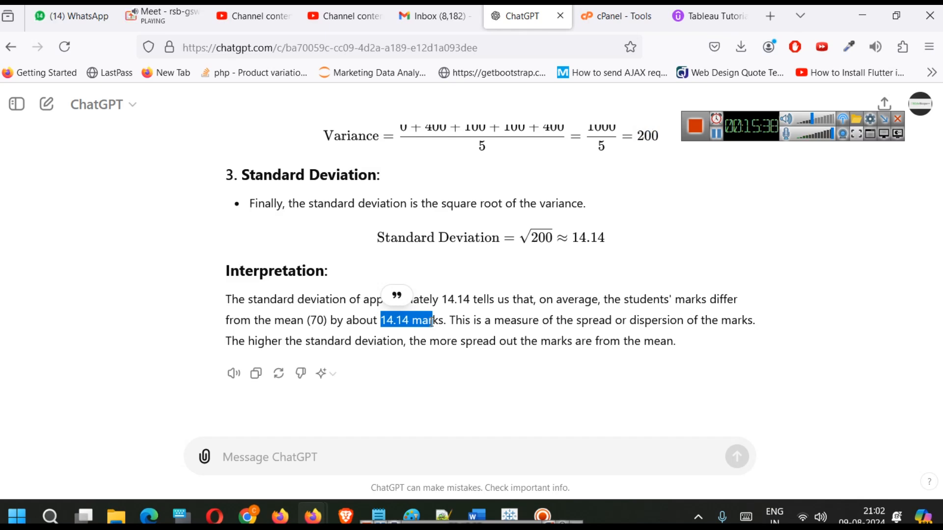
scroll(495, 337, up, 15)
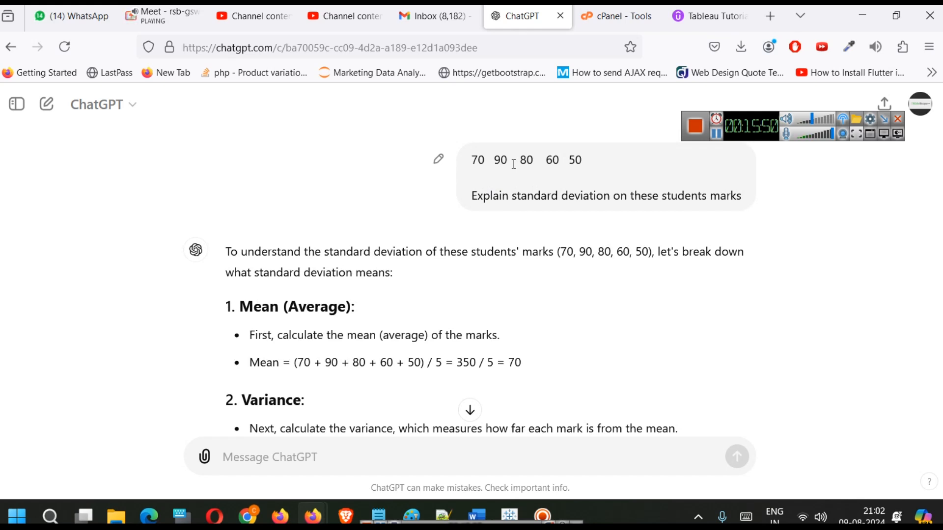
scroll(436, 352, down, 8)
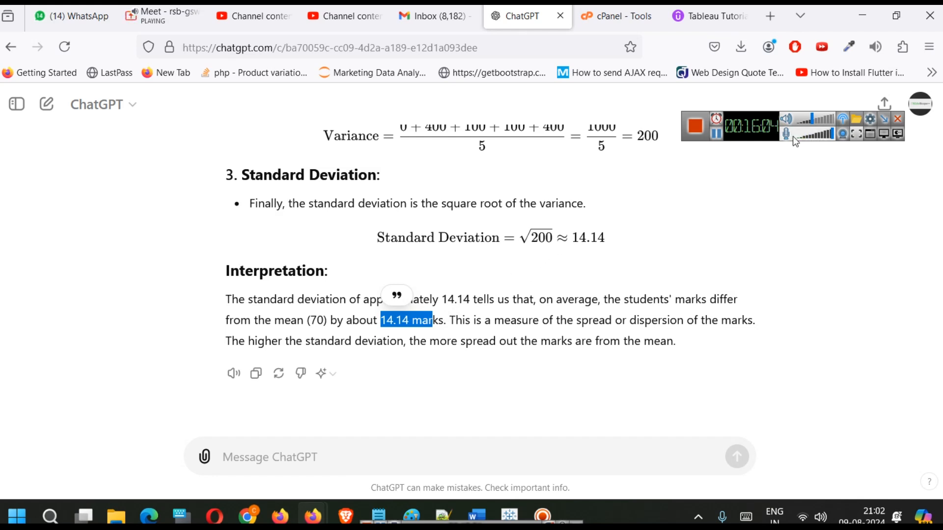
click(542, 298)
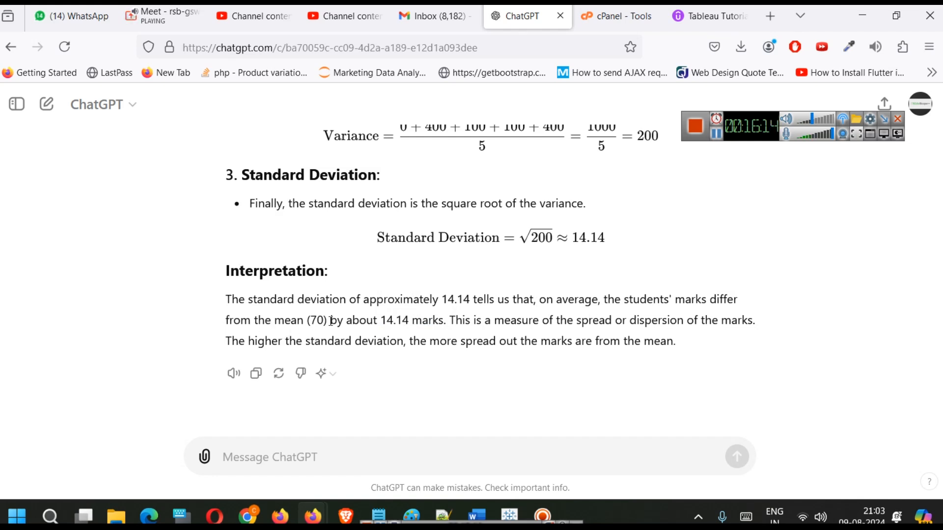
drag(331, 321, 443, 321)
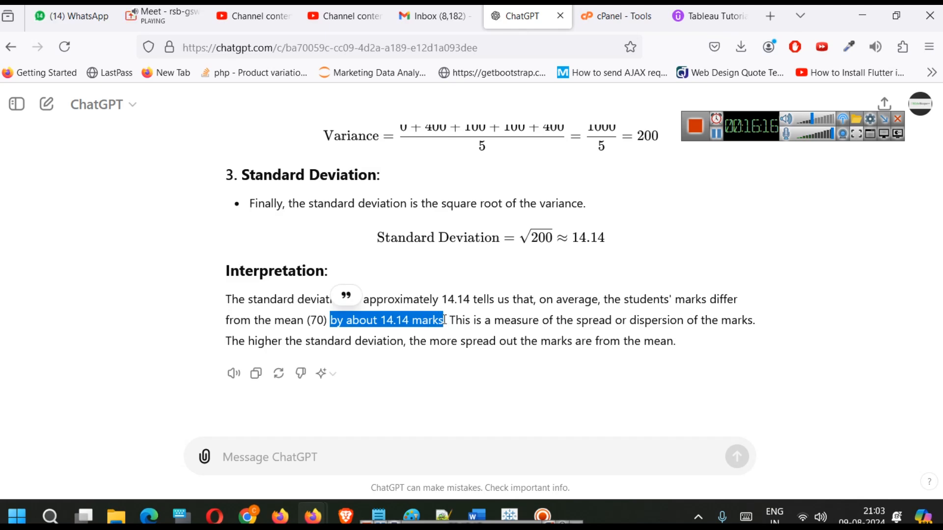
scroll(411, 308, up, 2)
scroll(411, 306, up, 10)
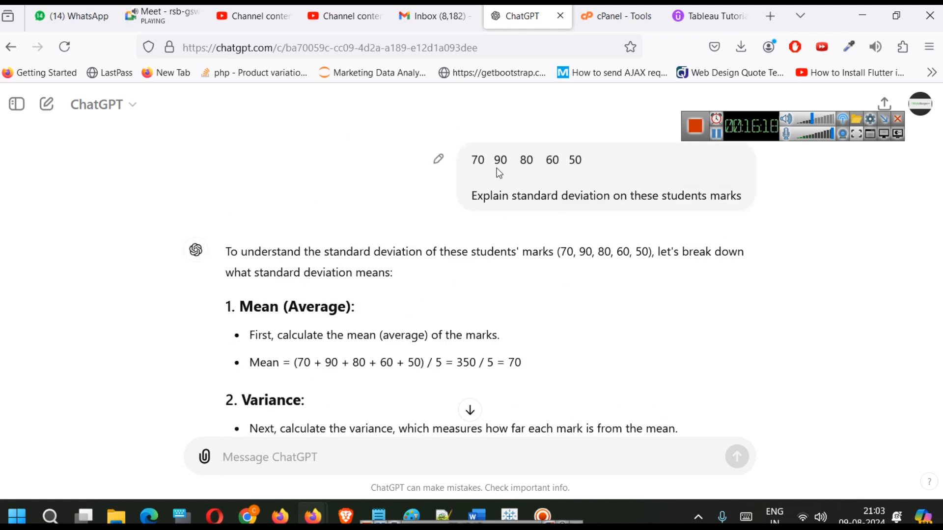
drag(471, 158, 570, 181)
key(ctrl+c)
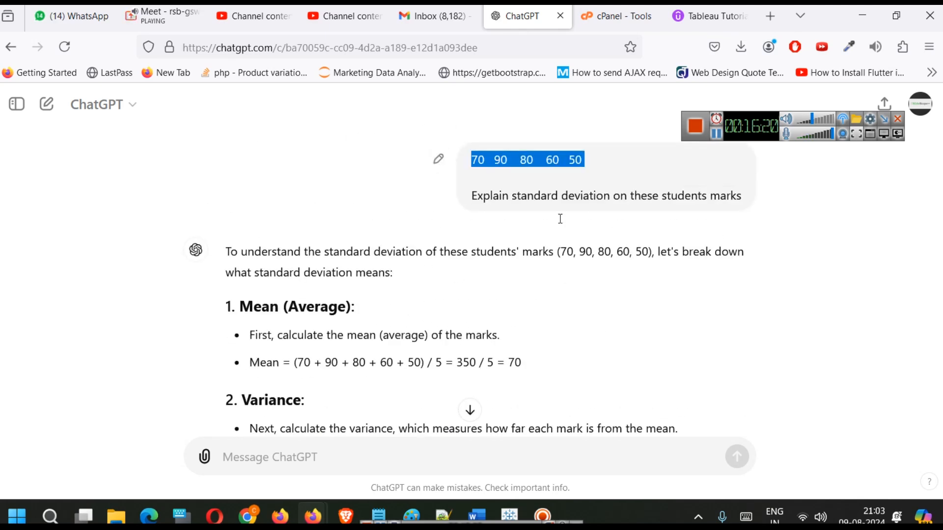
scroll(368, 327, down, 12)
click(317, 468)
key(ctrl+v)
Replace the whole draft message with the closely spaced marks 95 96 95.1 95.2 94.8.
drag(339, 438, 223, 439)
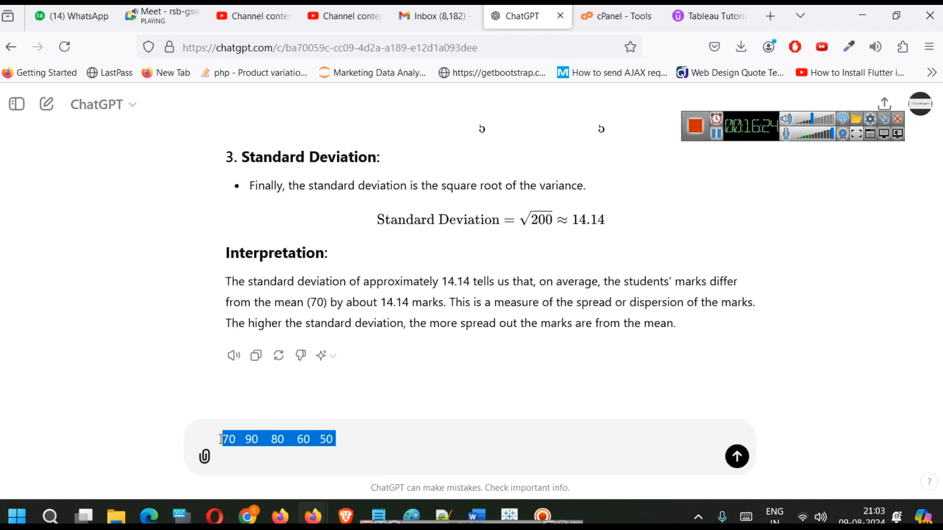
text(95)
text( 96 )
text(95 9)
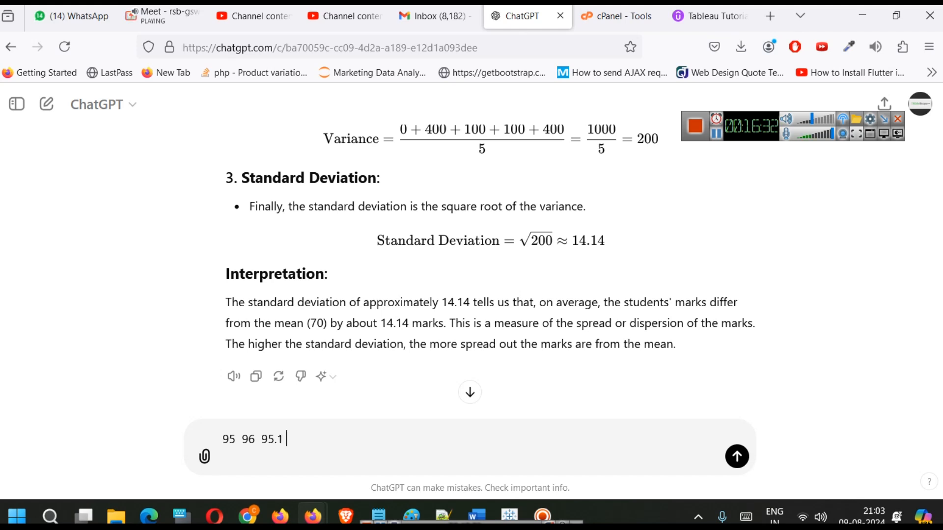
text( 95,2)
key(BackSpace)
key(BackSpace)
key(BackSpace)
text(.2  94.8)
Add "calculate variance and std" after the marks and send the prompt to ChatGPT.
drag(222, 441, 236, 439)
click(365, 446)
text(calculate variance and st)
key(Return)
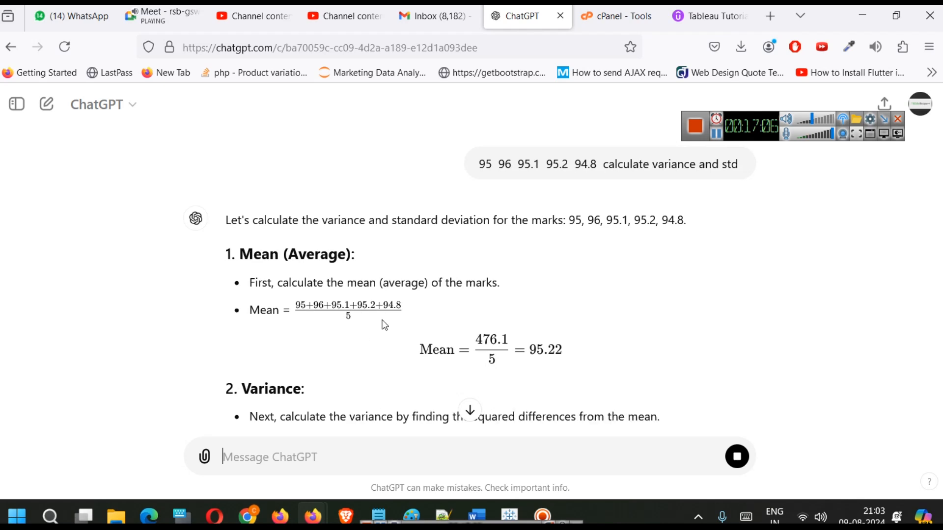
Read the mean, variance and standard deviation calculated for the closely spaced marks, including the closing interpretation about closeness to the mean.
double_click(533, 351)
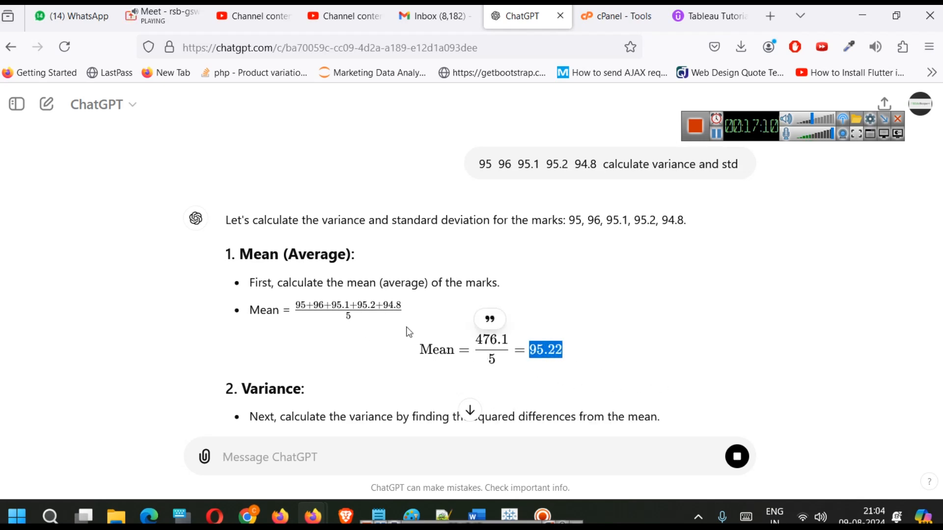
scroll(417, 315, down, 2)
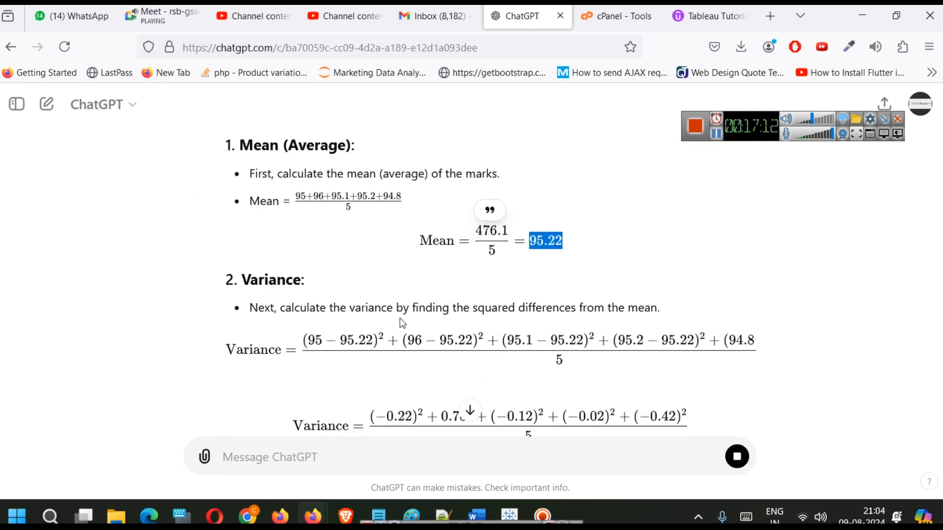
scroll(545, 317, down, 2)
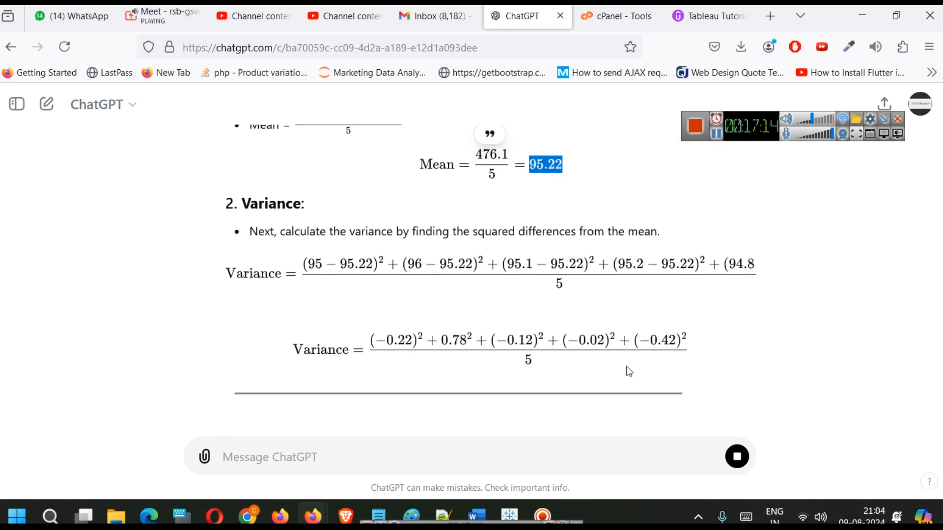
scroll(622, 358, down, 2)
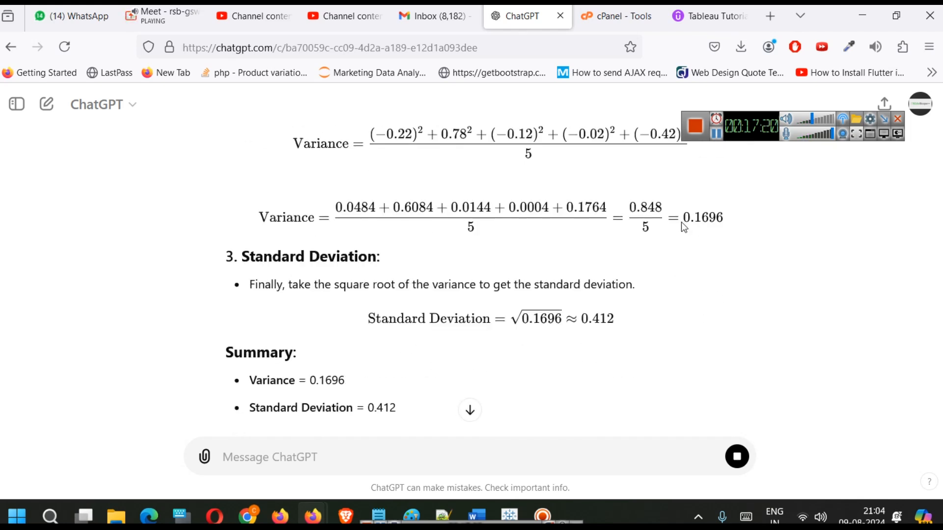
drag(411, 323, 566, 319)
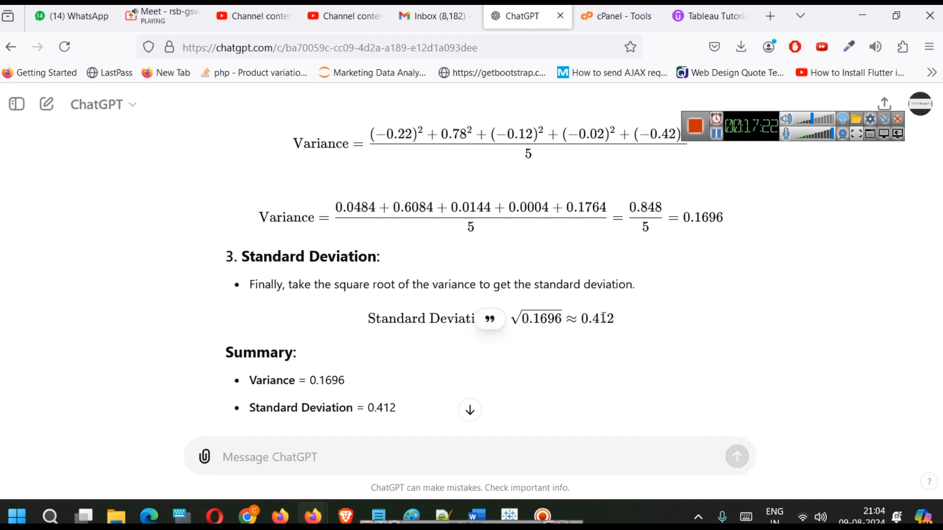
scroll(463, 341, down, 3)
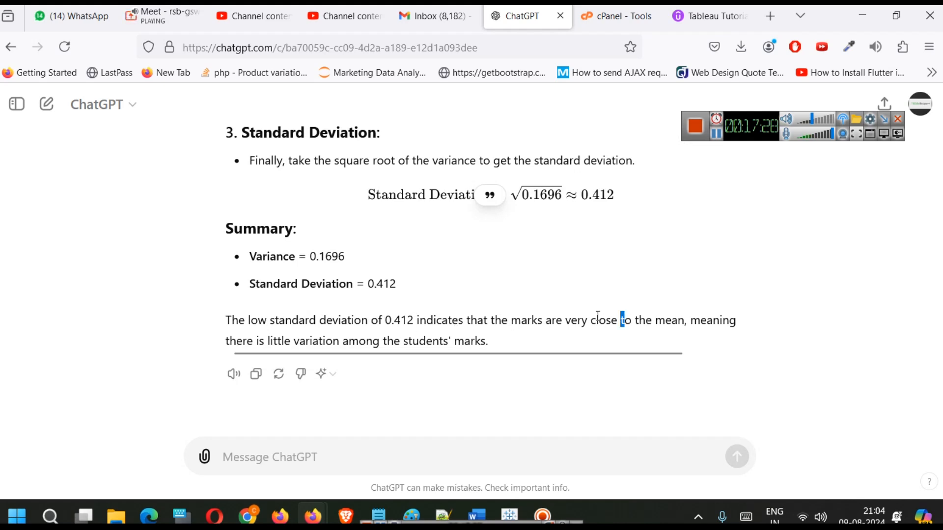
drag(624, 320, 483, 318)
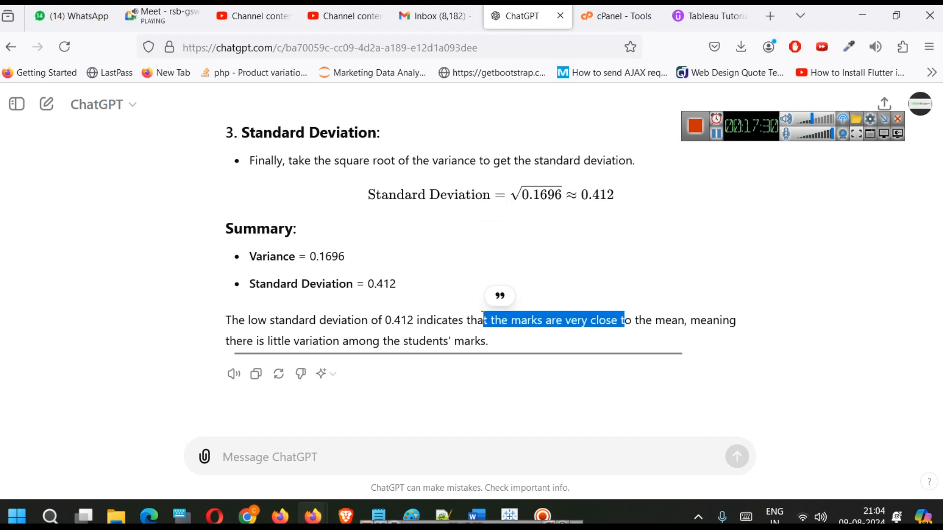
drag(690, 325, 557, 325)
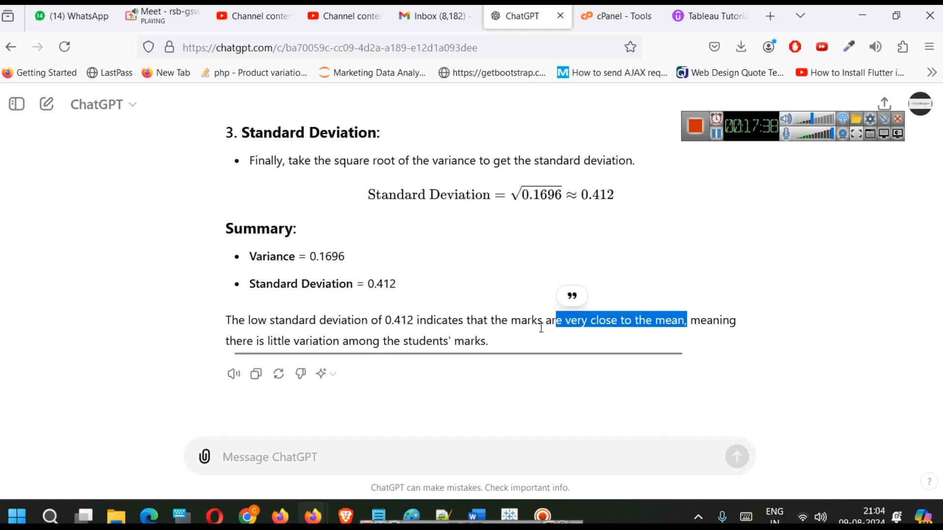
Review the mean and variance formulas again, relating each mark's squared difference to the average.
scroll(470, 340, up, 10)
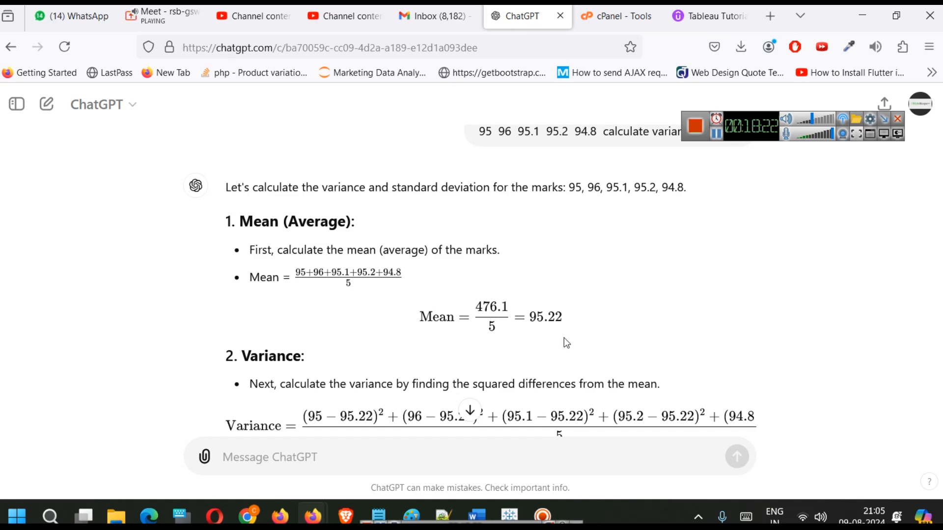
scroll(495, 324, down, 3)
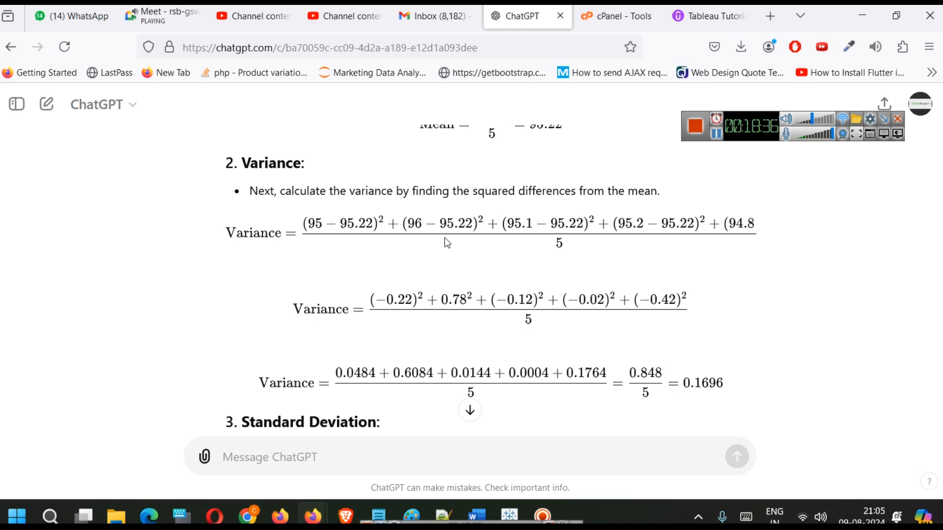
scroll(502, 302, up, 2)
scroll(502, 302, up, 2)
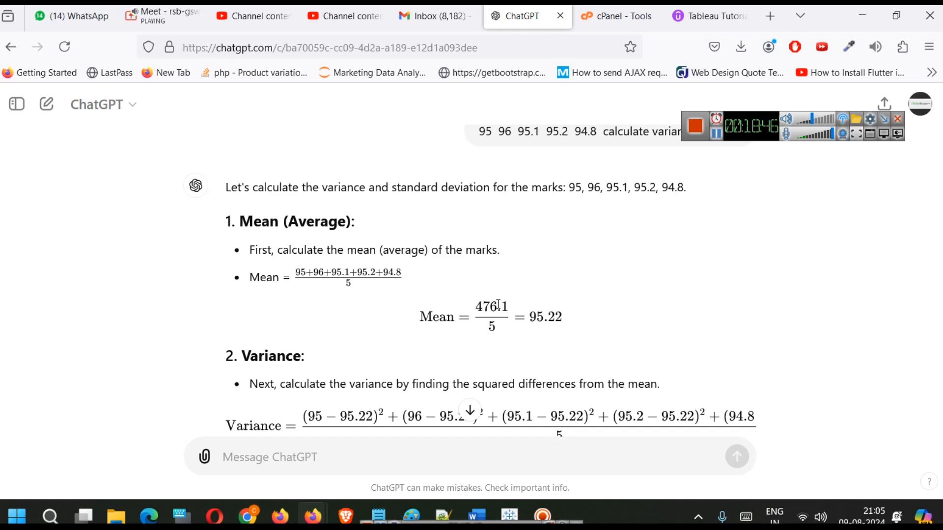
Switch to Tableau and open the Sheet 3 map of sales by state.
click(512, 511)
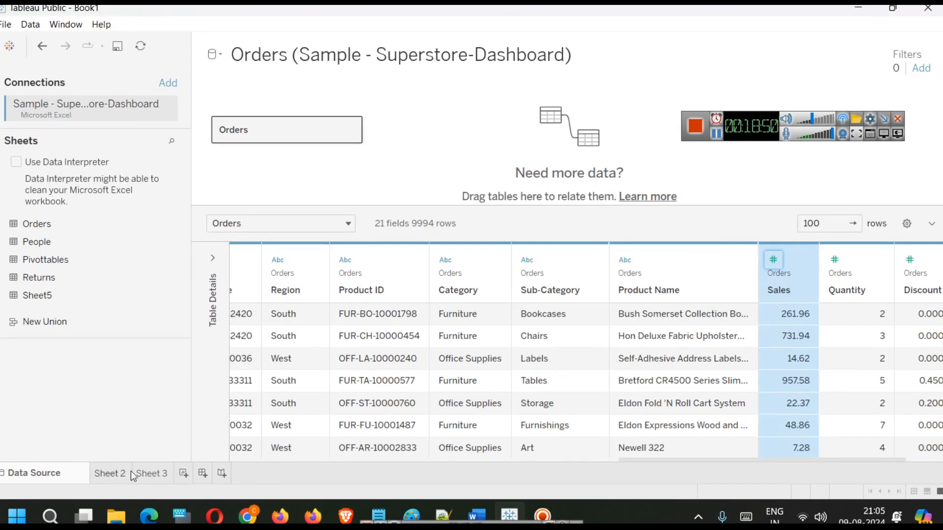
click(175, 474)
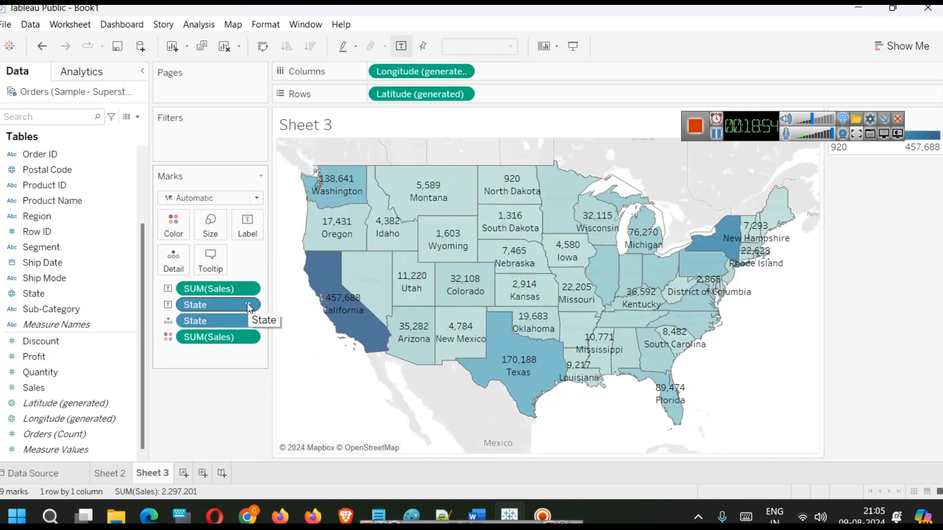
drag(749, 124, 709, 27)
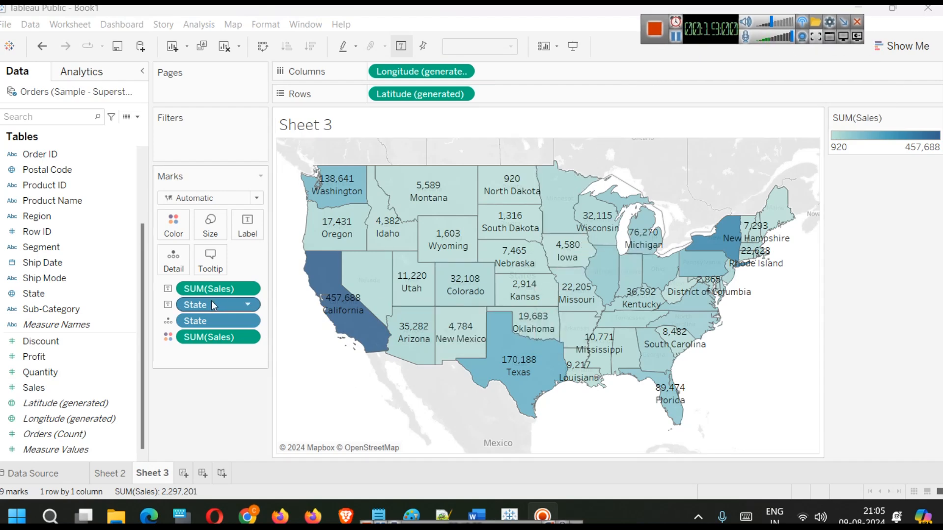
Change the aggregation of the Sales label on the state map to Std. Dev and examine the labels.
click(247, 290)
mouse_move(263, 418)
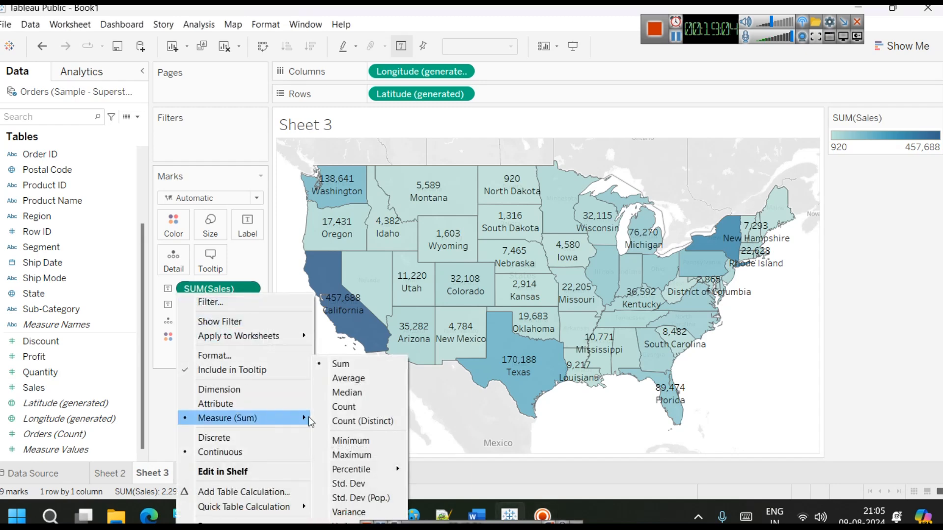
click(363, 482)
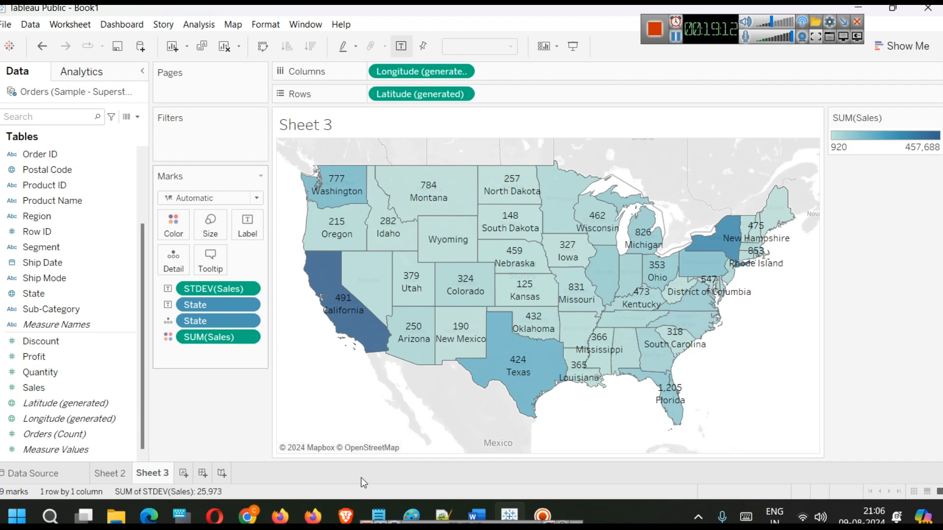
mouse_move(451, 205)
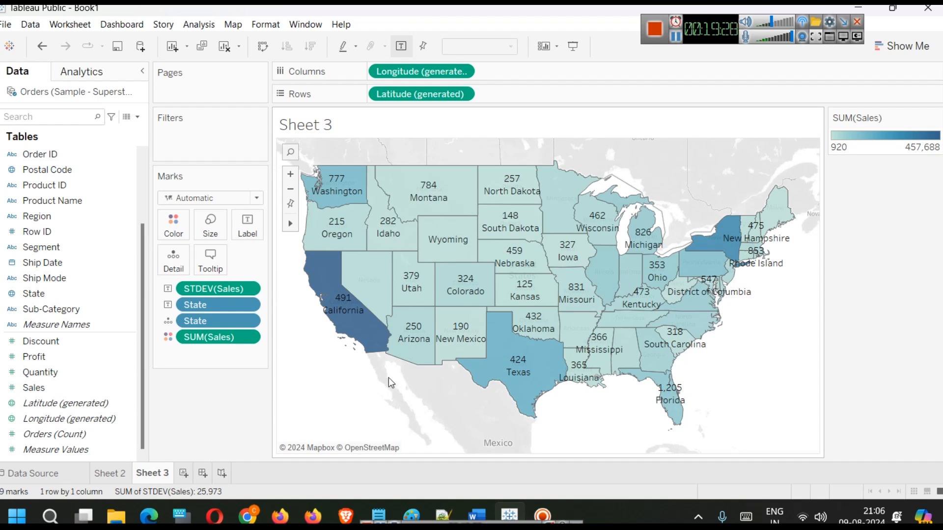
Restore the Sales label's aggregation on the state map to Sum.
right_click(244, 290)
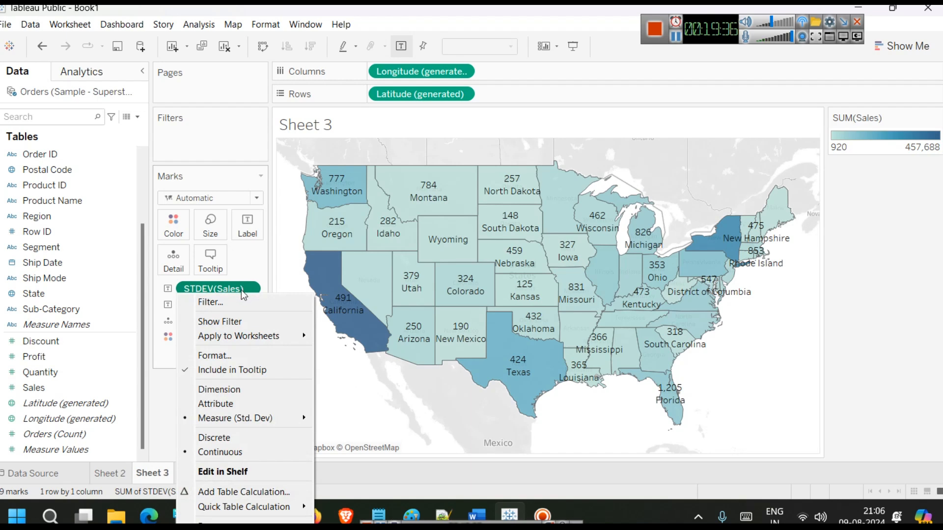
mouse_move(270, 421)
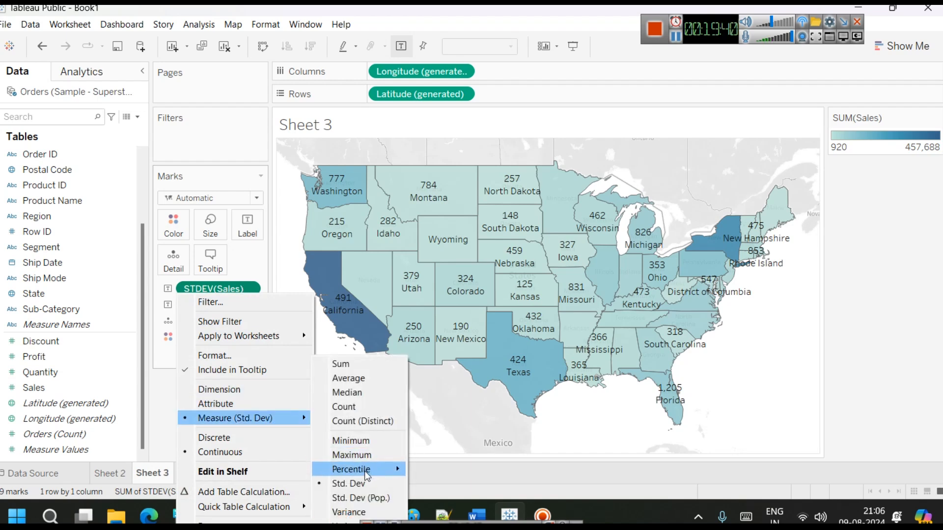
click(361, 366)
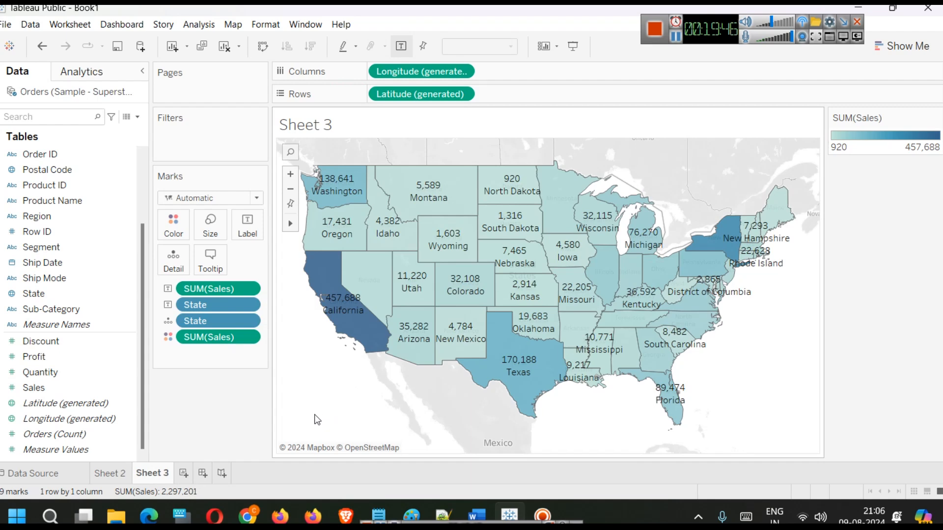
Try coloring the map by State instead of total Sales, and undo the change.
click(78, 296)
drag(77, 298, 168, 240)
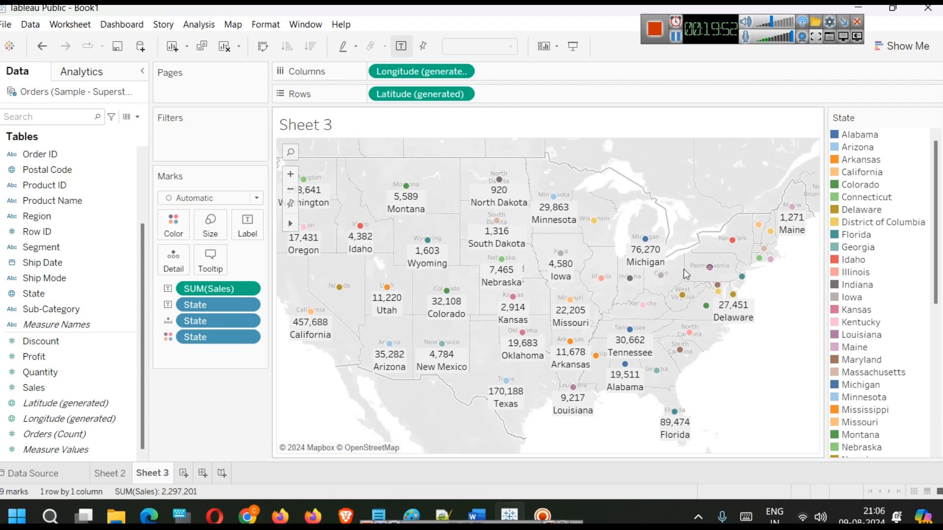
click(926, 51)
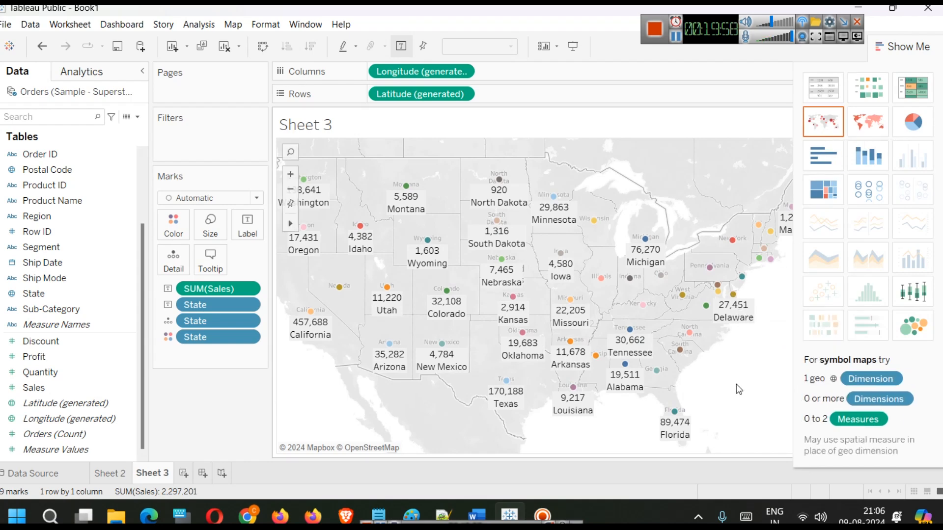
key(ctrl+z)
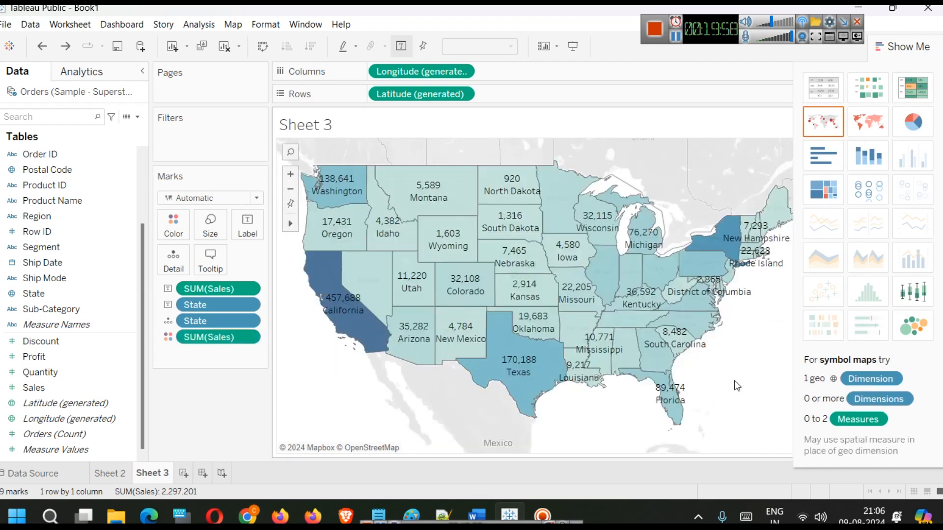
Add a new worksheet and chart Profit by City, with City on columns and the sum of Profit on rows.
click(186, 477)
click(163, 475)
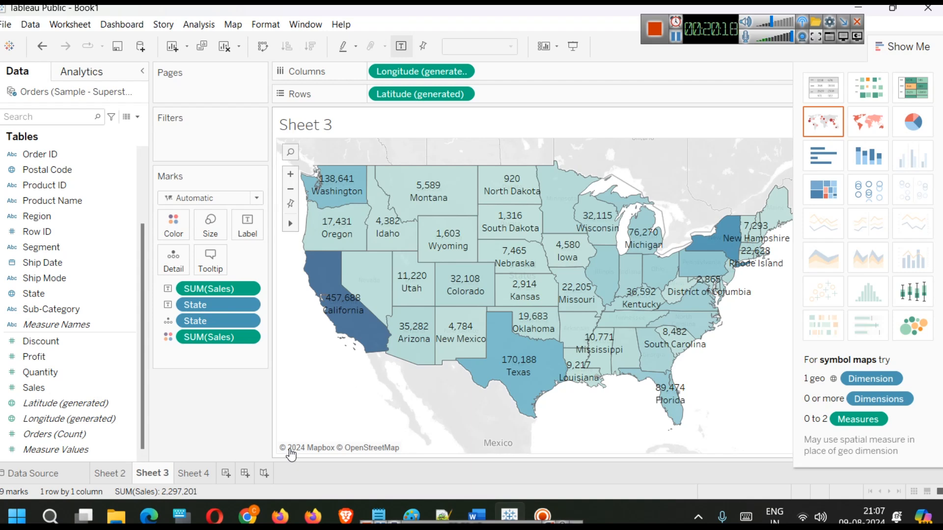
click(207, 477)
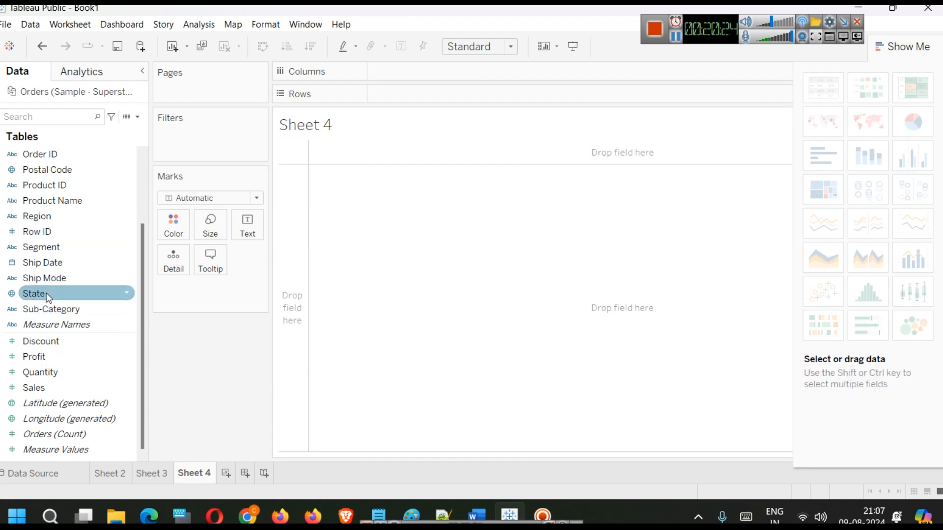
scroll(61, 281, up, 2)
drag(73, 169, 445, 72)
scroll(76, 384, down, 3)
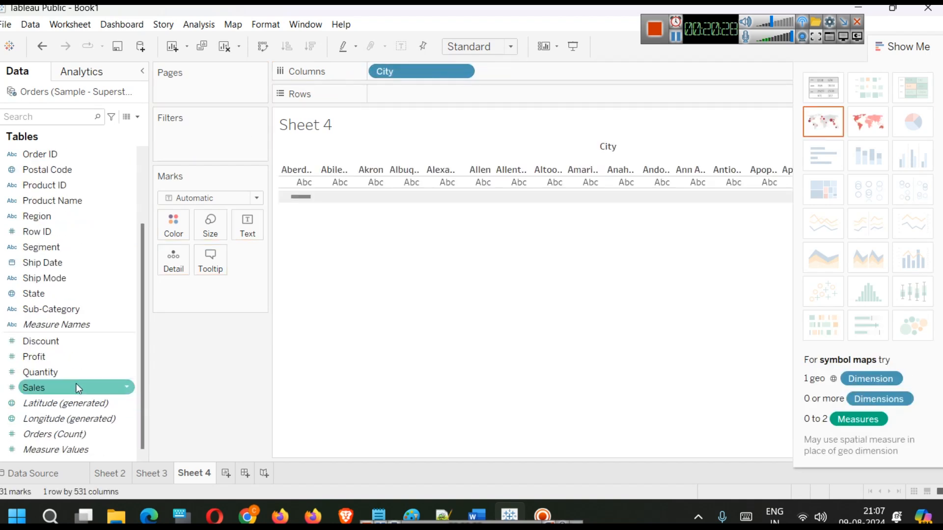
drag(63, 354, 439, 99)
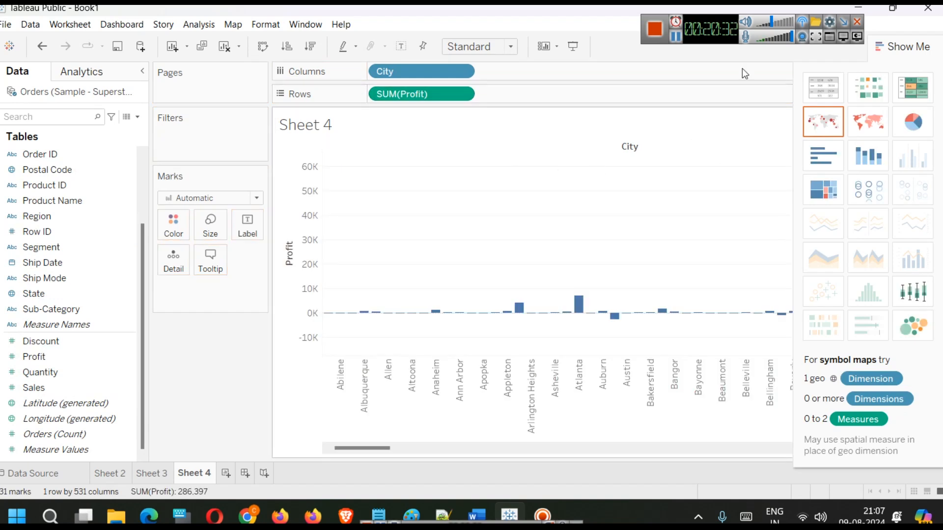
Sort the cities by profit in descending order and examine the bars at the lowest-profit end of the chart.
click(289, 236)
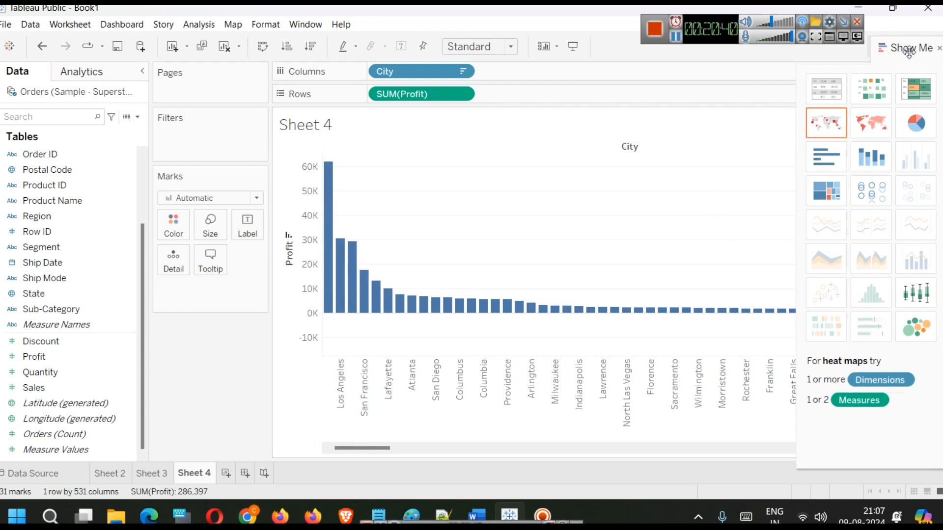
click(938, 47)
drag(362, 448, 899, 448)
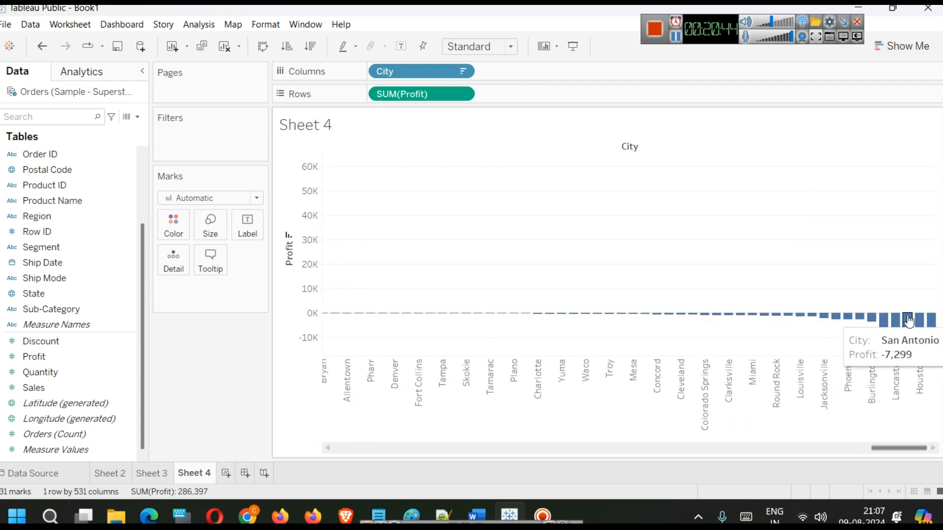
mouse_move(925, 337)
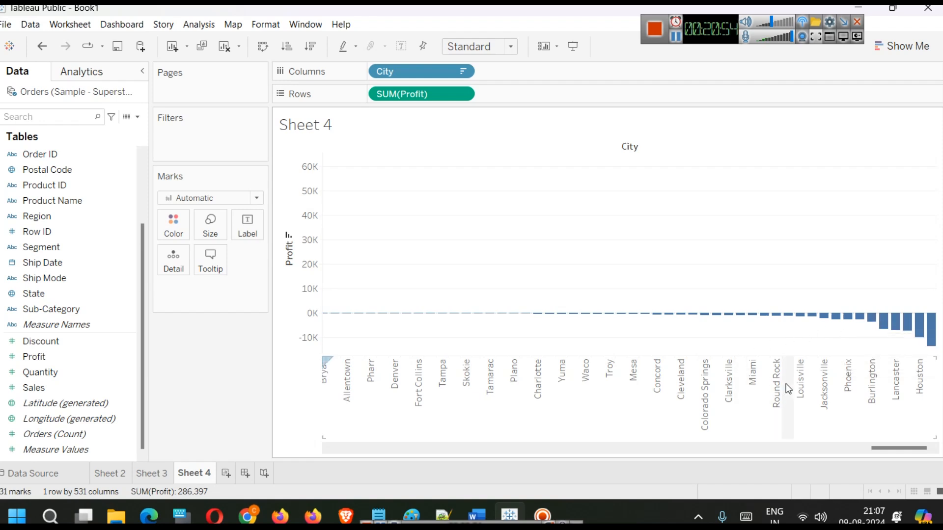
drag(898, 447, 343, 442)
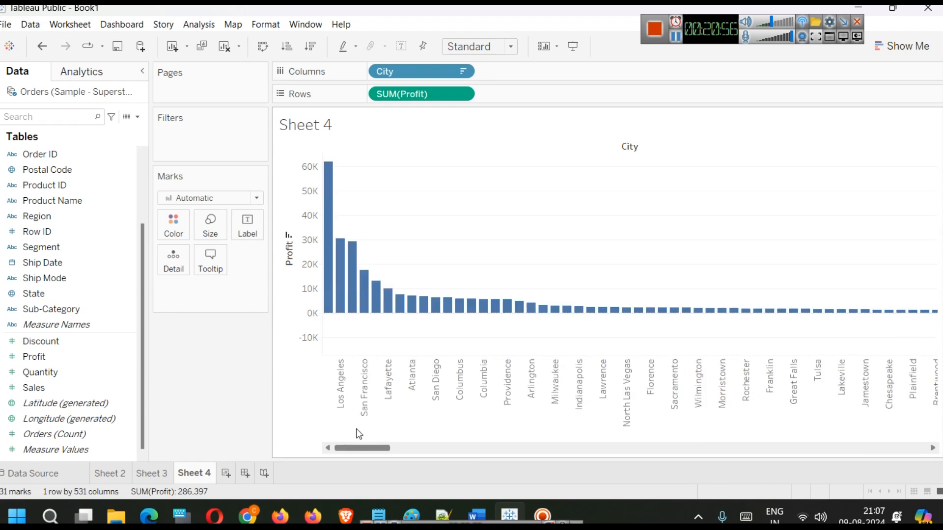
Convert the city profit chart to a symbol map and inspect the profit of the largest city marks.
click(907, 46)
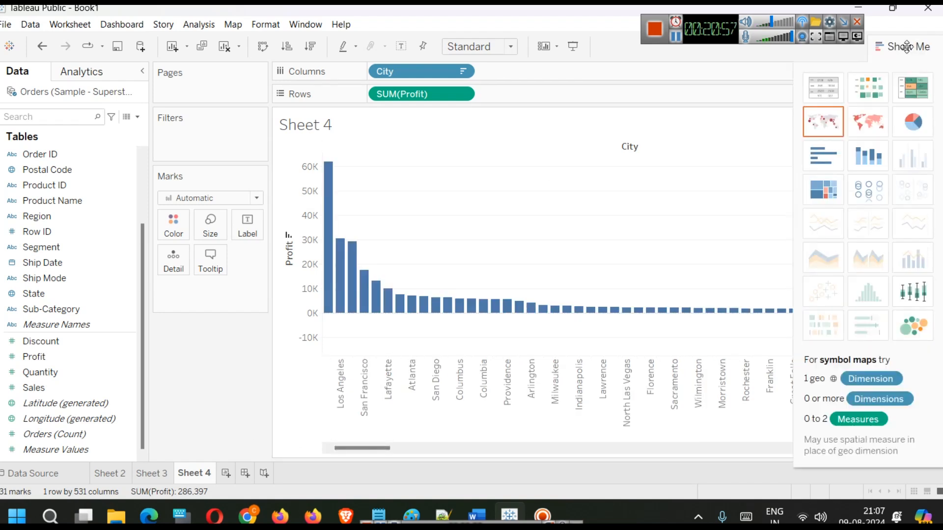
click(824, 129)
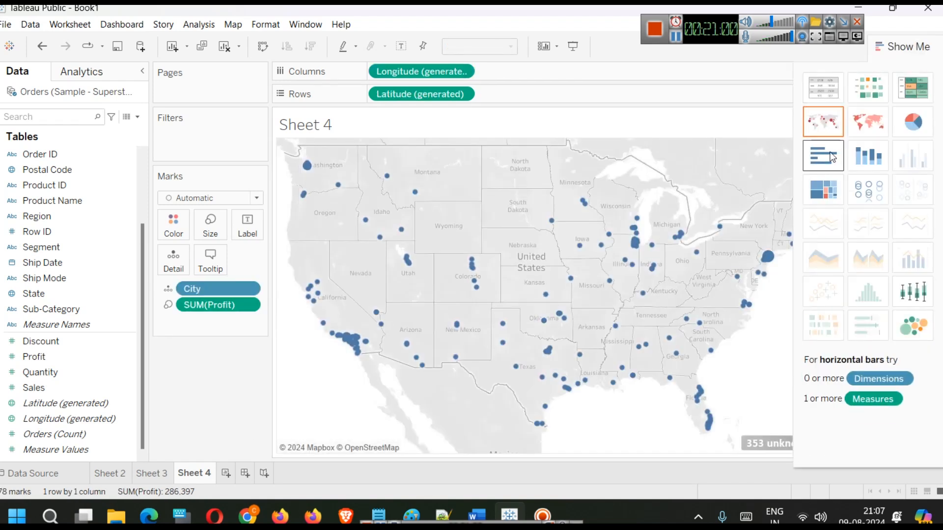
click(915, 45)
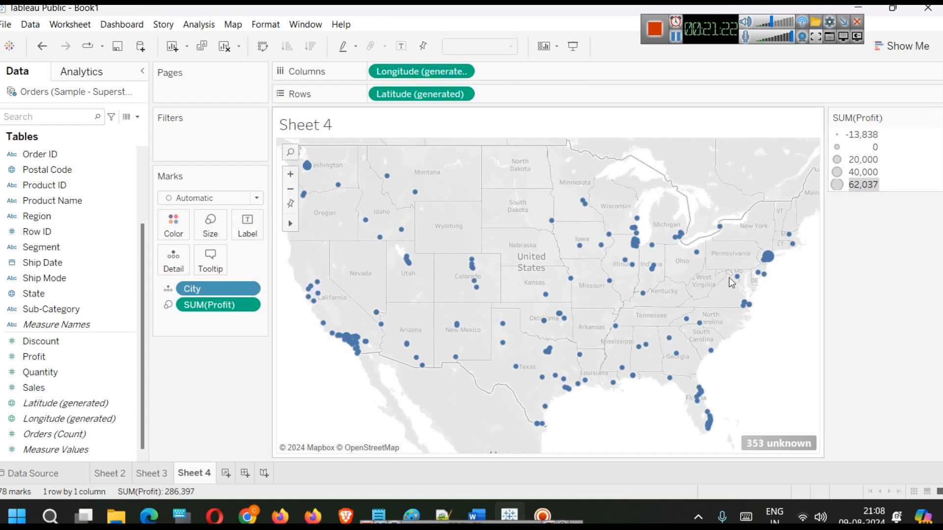
mouse_move(761, 273)
mouse_move(307, 173)
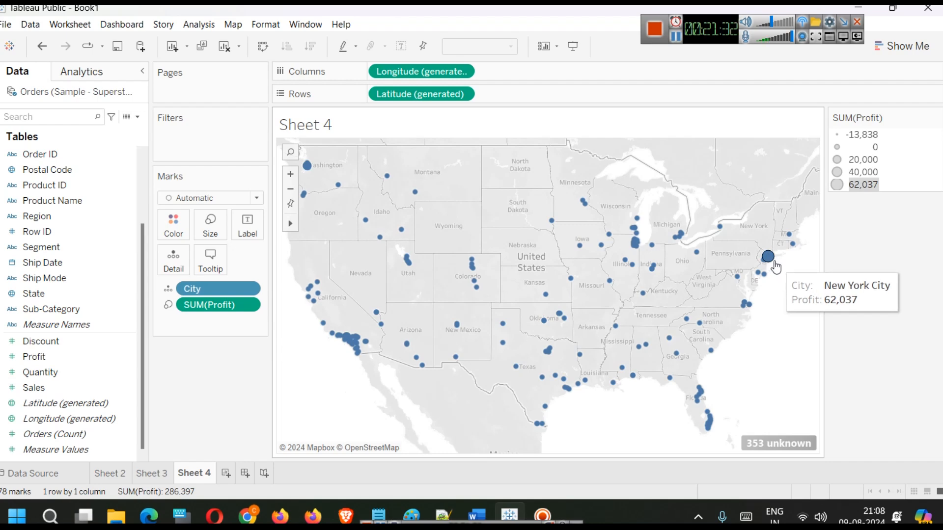
Try a filled map for profit by city, and switch back to the symbol map.
mouse_move(532, 322)
mouse_move(364, 342)
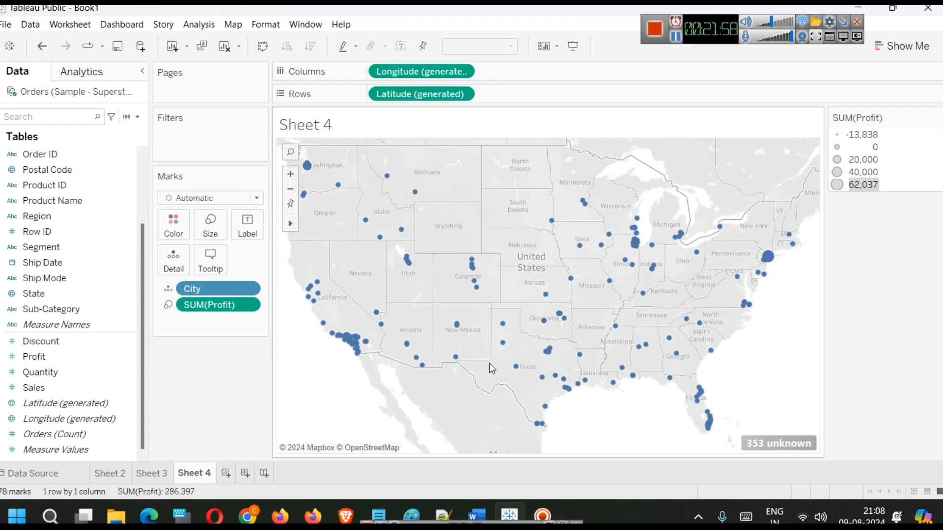
click(903, 46)
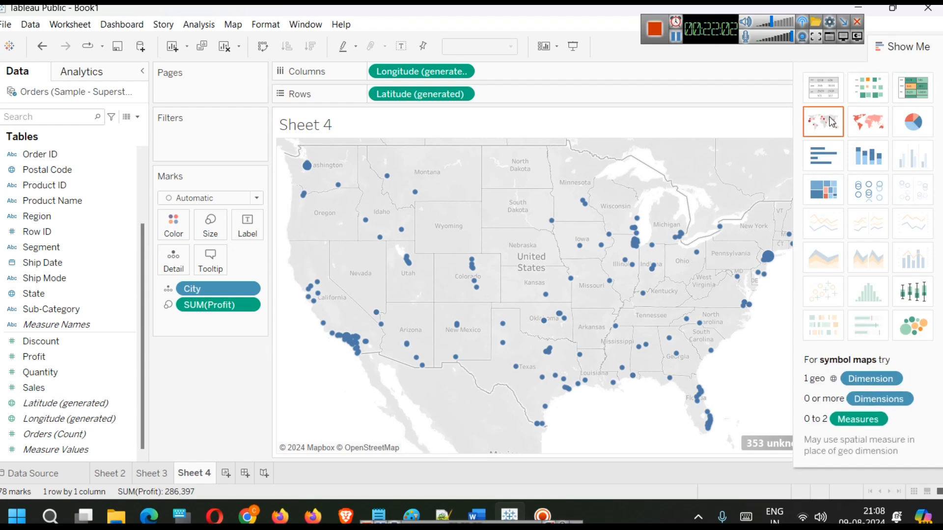
click(863, 124)
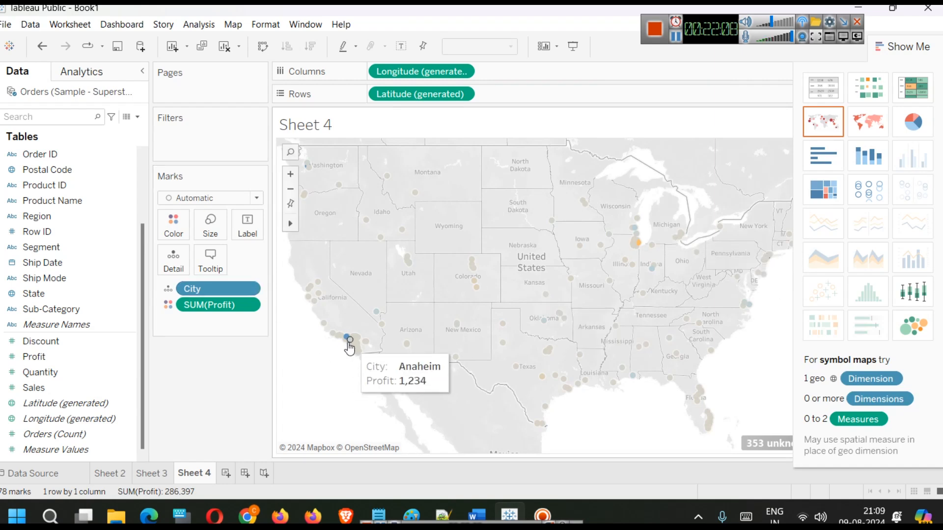
click(840, 121)
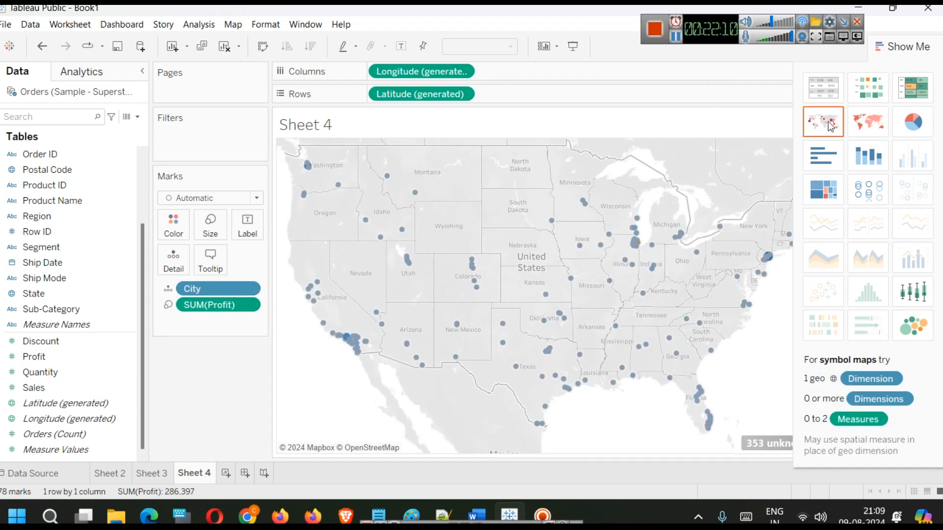
click(902, 43)
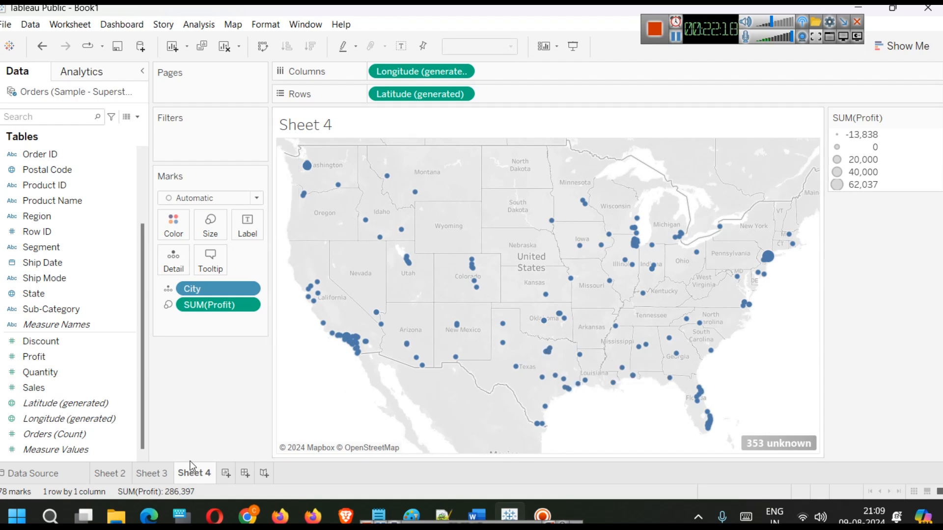
Add a new worksheet and chart Sales by State, with the sum of Sales on columns and State on rows.
click(225, 474)
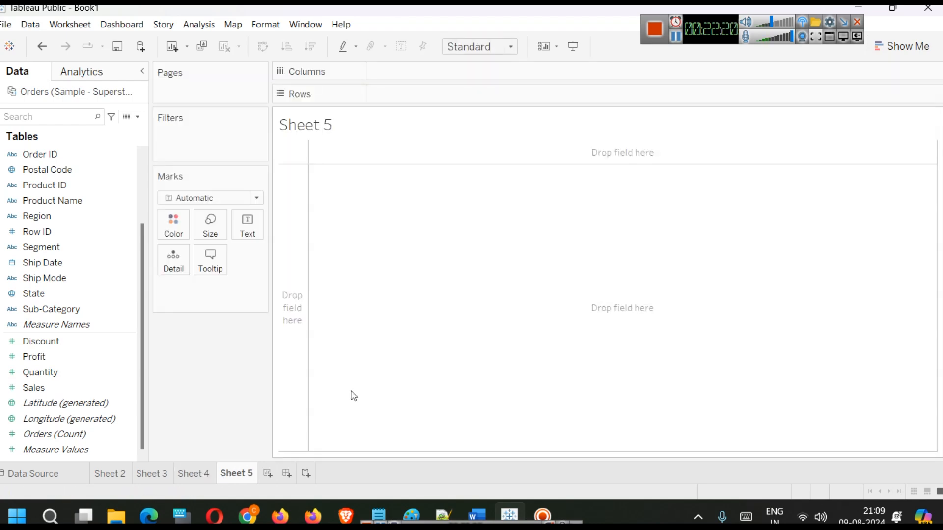
scroll(108, 323, up, 3)
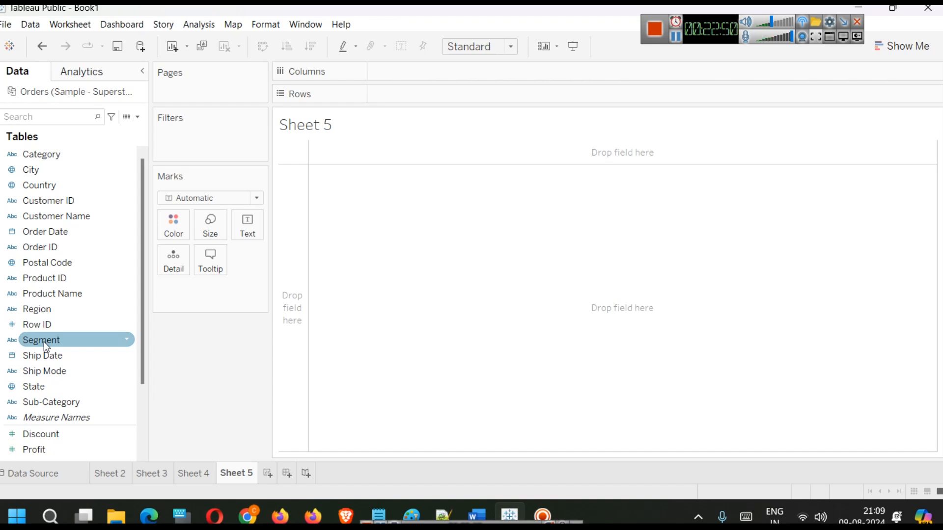
scroll(84, 337, down, 2)
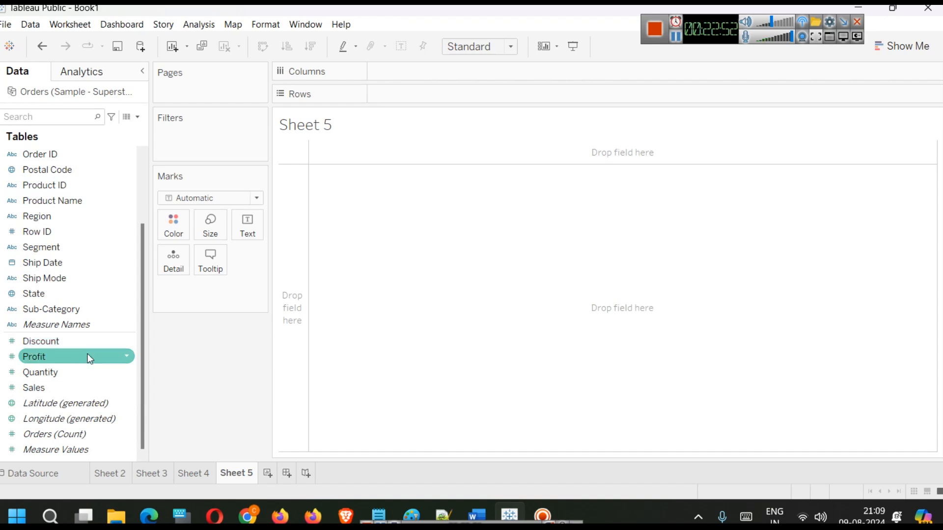
drag(85, 387, 488, 71)
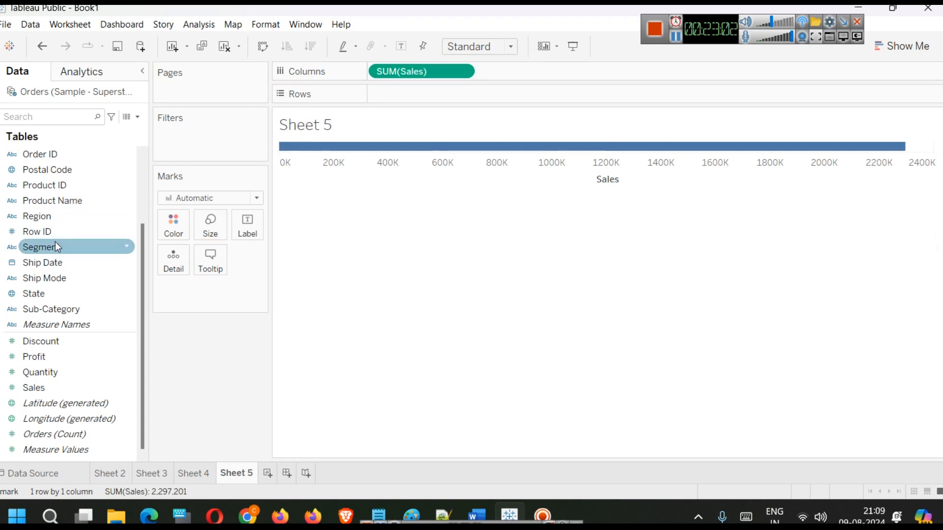
scroll(55, 245, up, 2)
drag(101, 386, 421, 86)
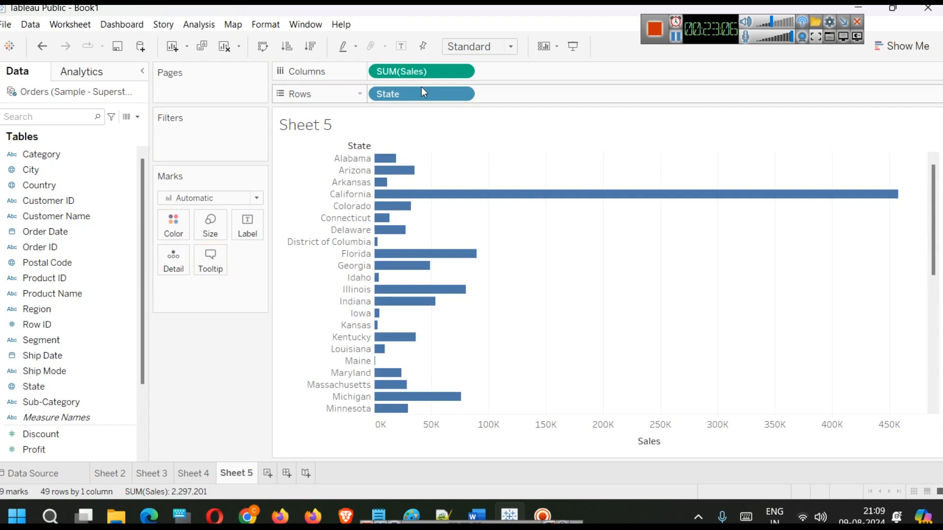
Convert the state sales bar chart to a text table.
click(898, 52)
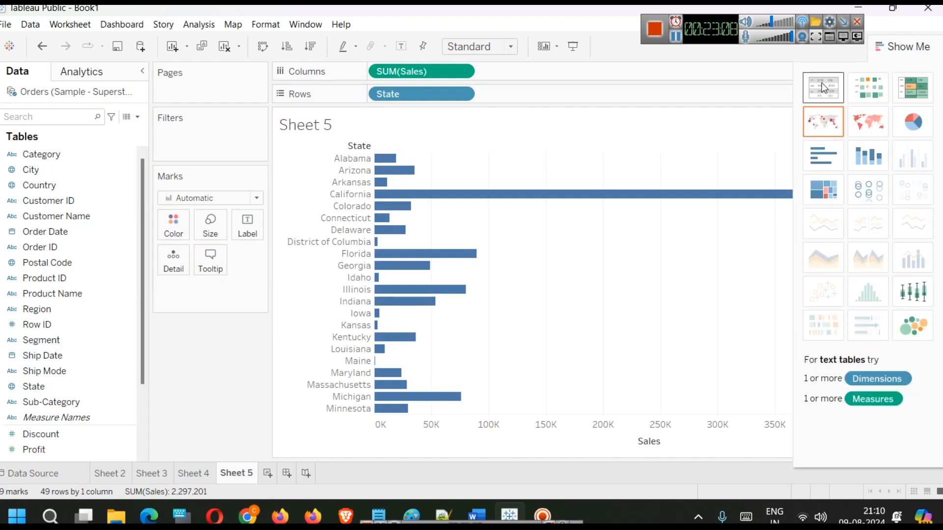
click(820, 84)
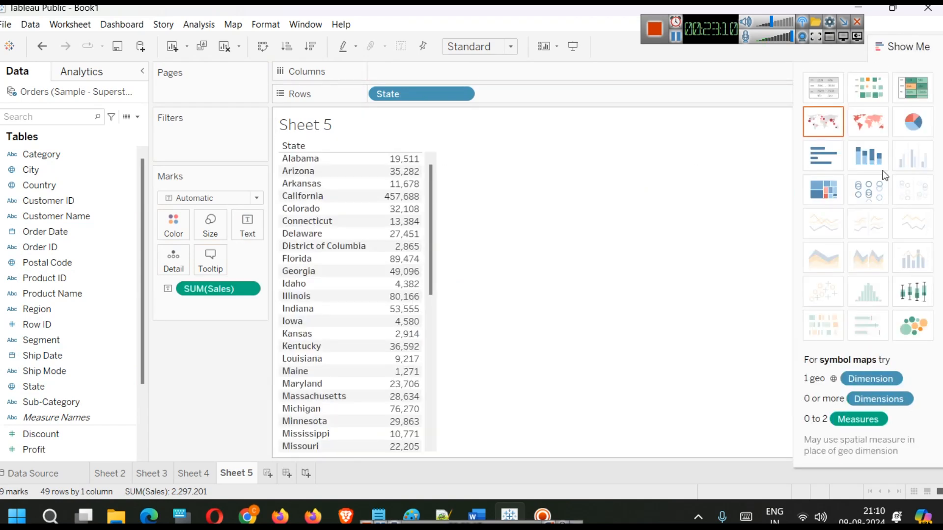
click(906, 44)
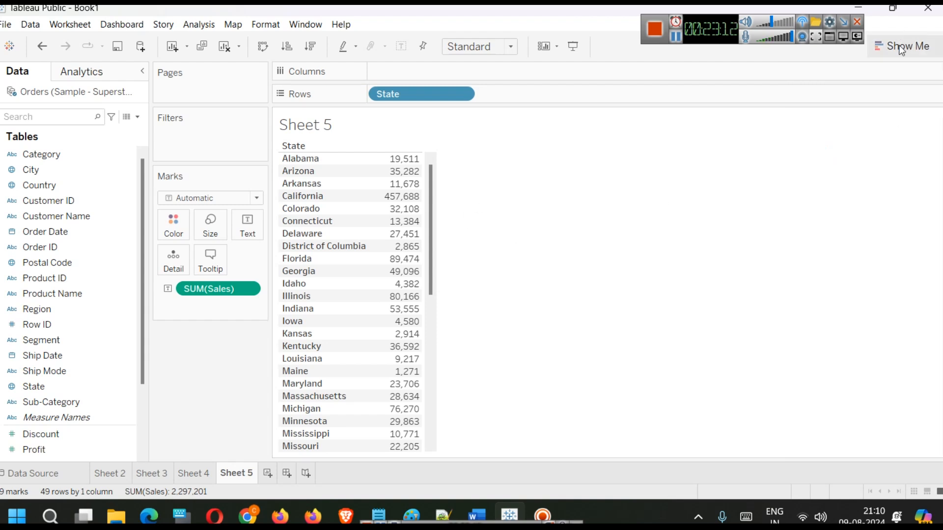
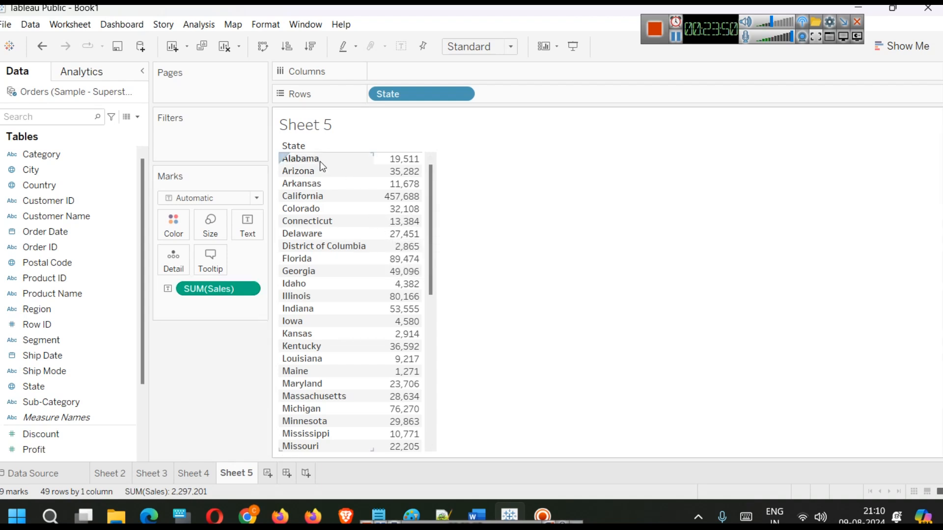
Look at the Orders source rows behind the state totals, and return to the Sheet 5 sales table.
mouse_move(401, 170)
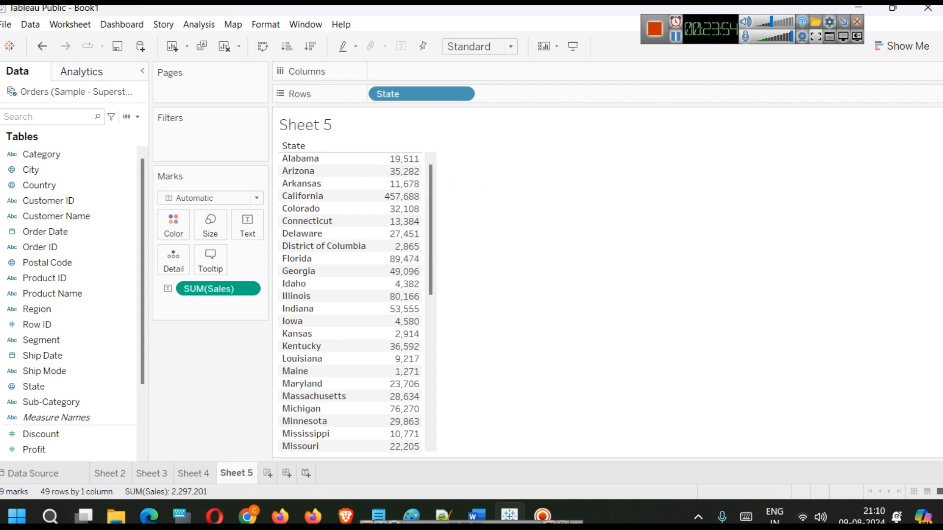
click(20, 474)
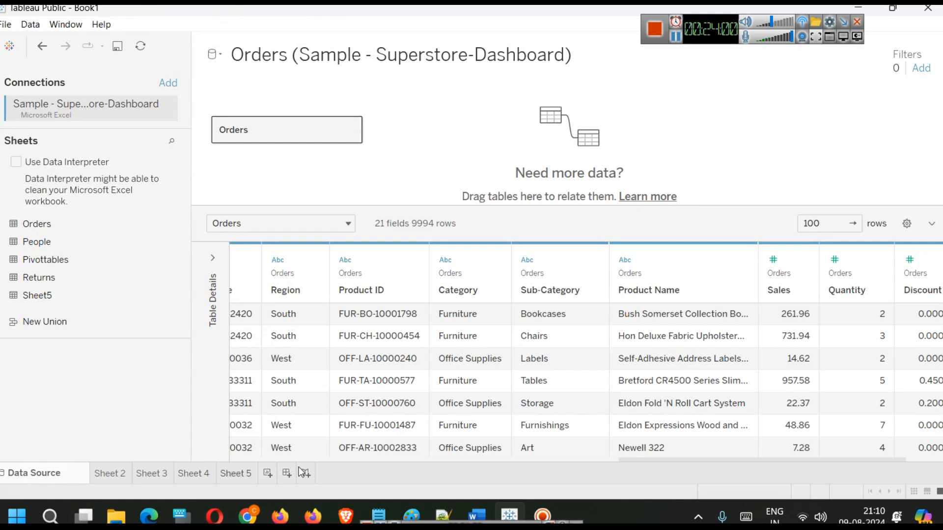
click(231, 473)
mouse_move(400, 163)
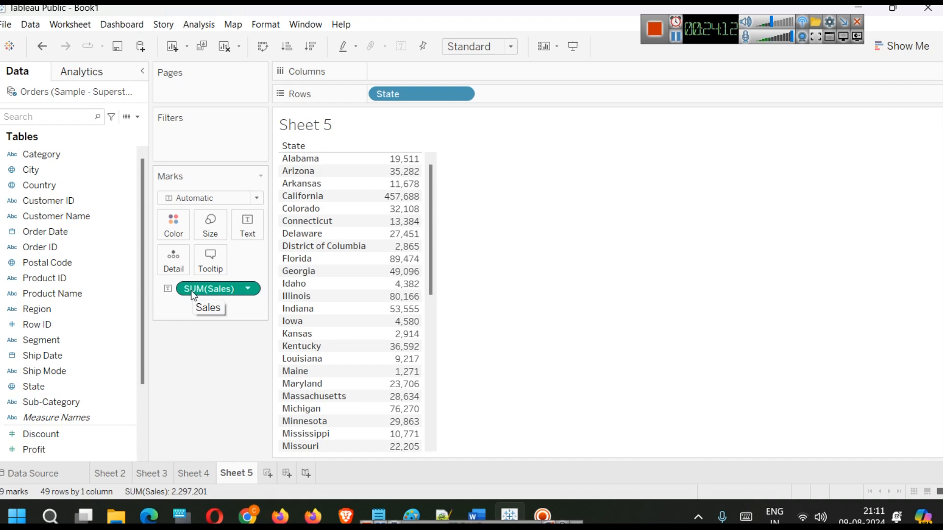
mouse_move(394, 264)
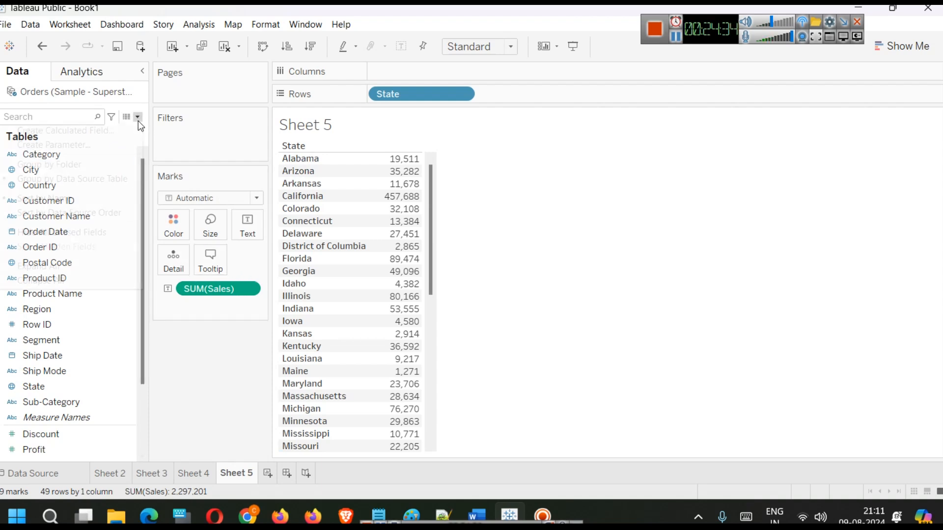
Start a new calculated field and move its editor window clear of the Marks card.
click(137, 120)
click(138, 121)
click(137, 120)
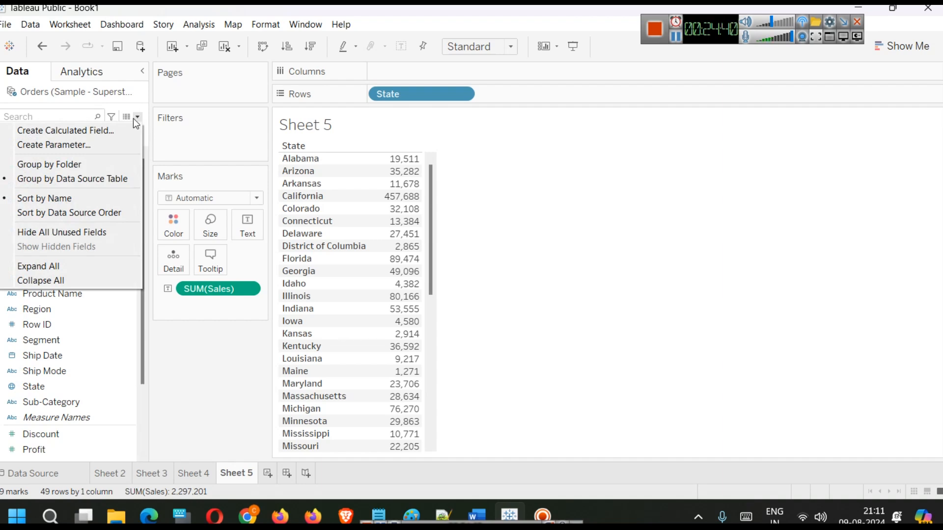
click(138, 117)
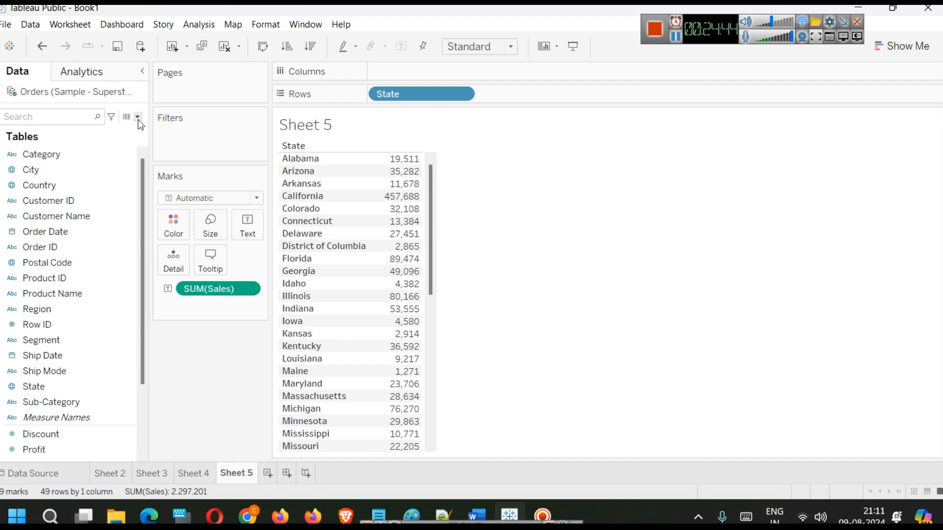
click(138, 117)
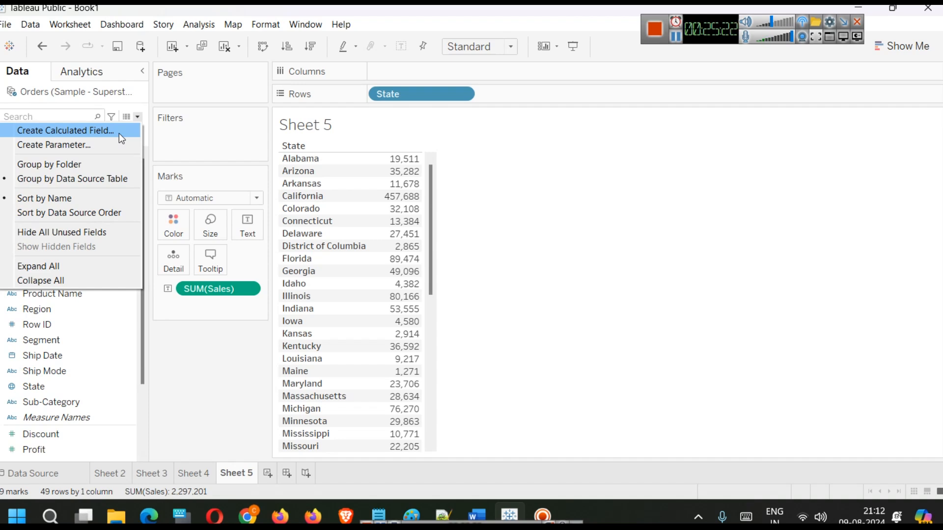
click(119, 132)
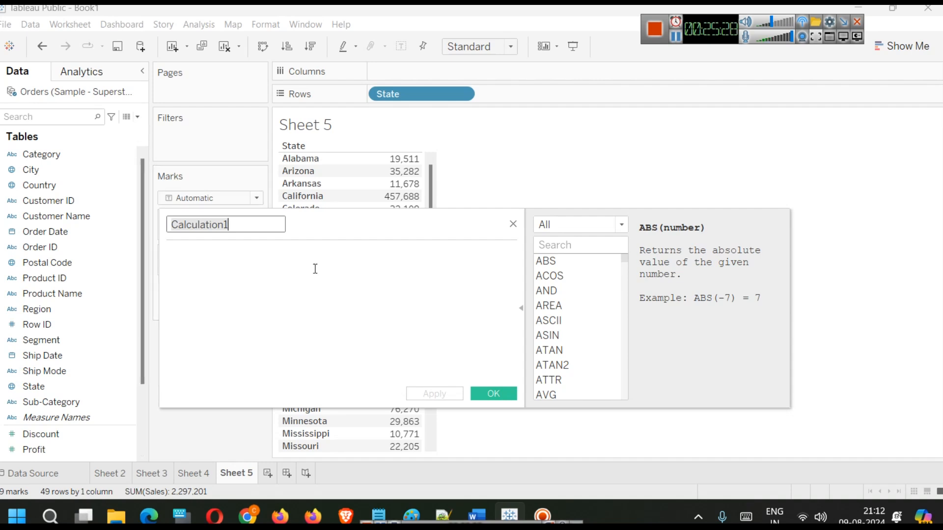
drag(369, 227, 440, 169)
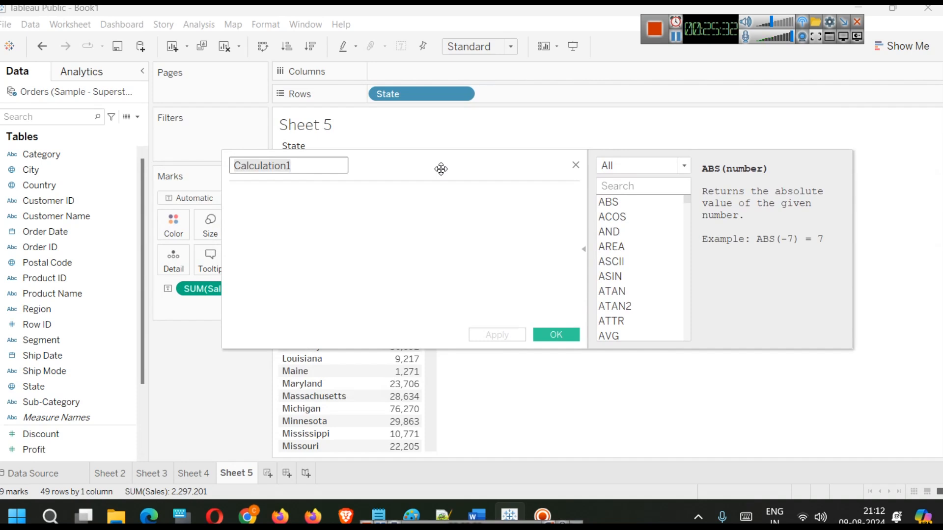
Look through the list of functions available in the calculation editor.
drag(315, 164, 228, 163)
click(688, 199)
mouse_move(687, 197)
mouse_down()
mouse_move(688, 337)
mouse_move(684, 187)
mouse_up()
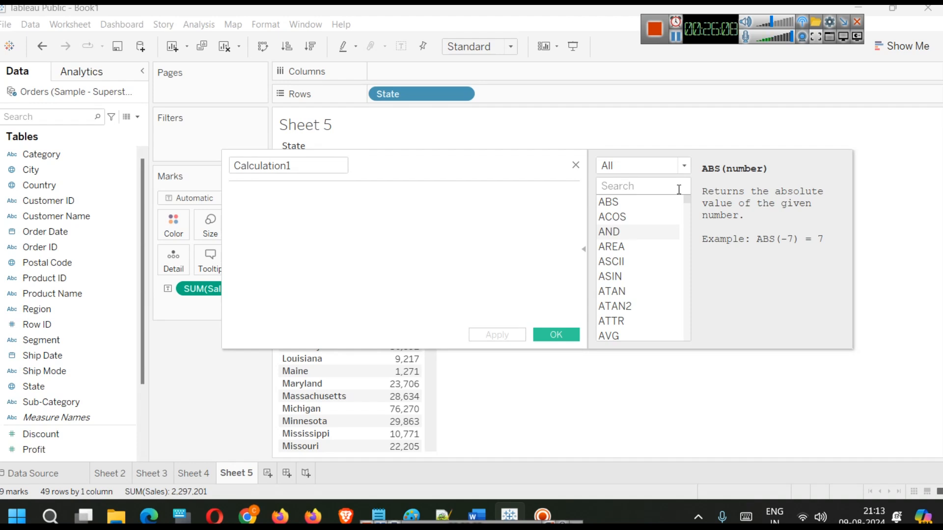
mouse_move(688, 202)
mouse_down()
mouse_move(681, 352)
mouse_move(686, 200)
mouse_up()
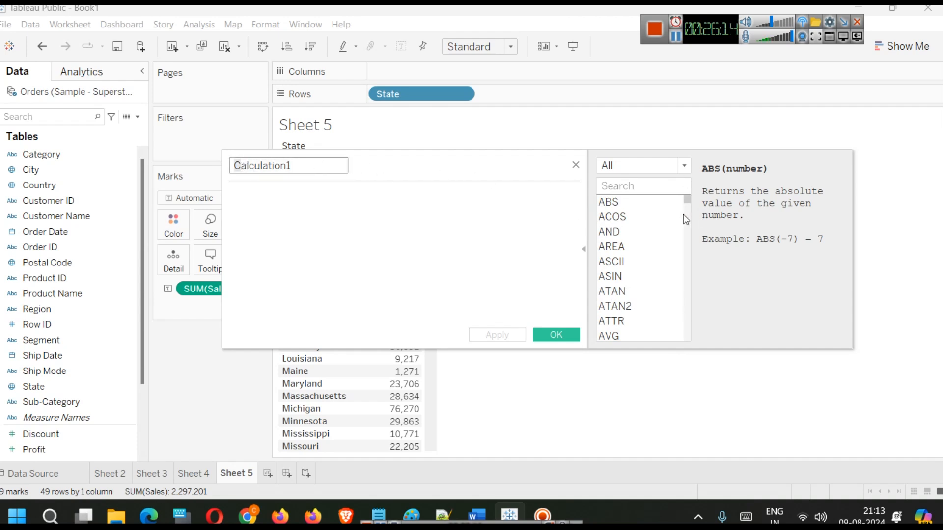
click(383, 261)
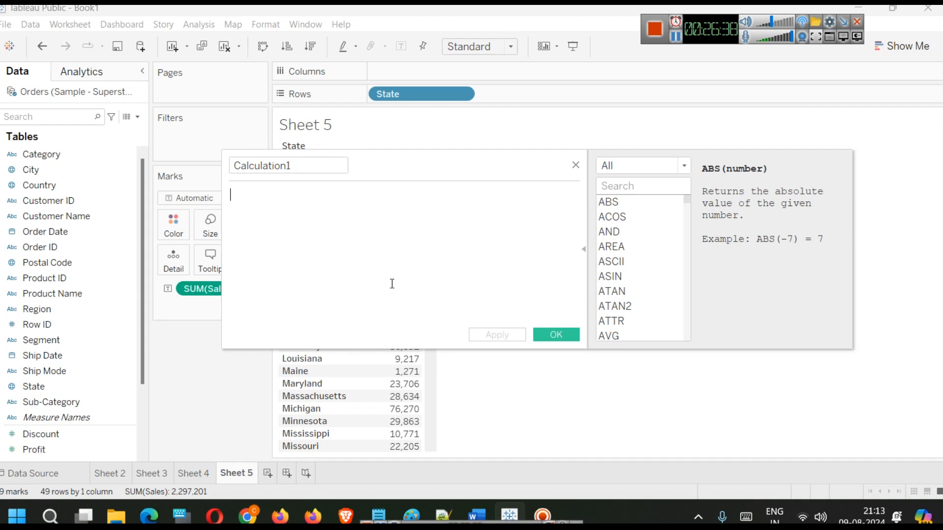
Name the calculated field AverageSales.
click(325, 173)
double_click(325, 173)
text(Ave)
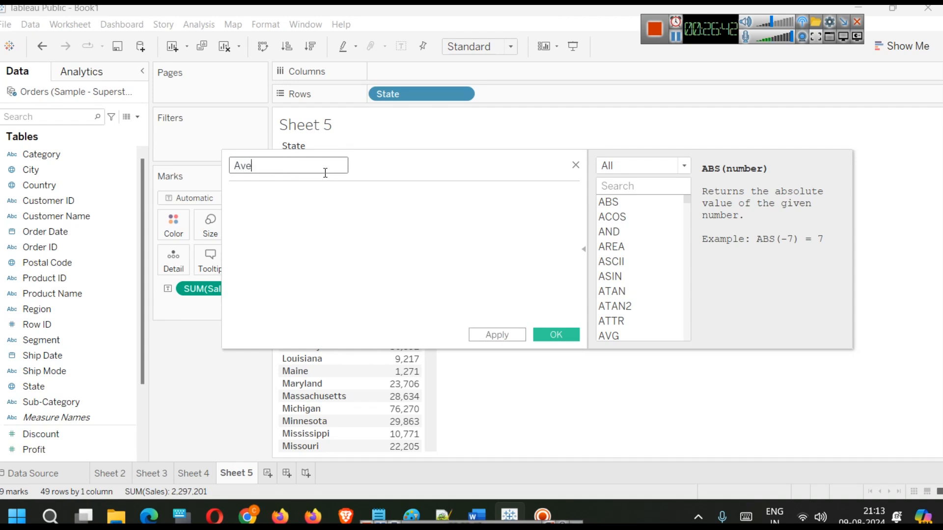
text(rageSales)
Enter the AVG function with empty parentheses in the AverageSales formula, ready for its argument.
click(336, 235)
text(AVG)
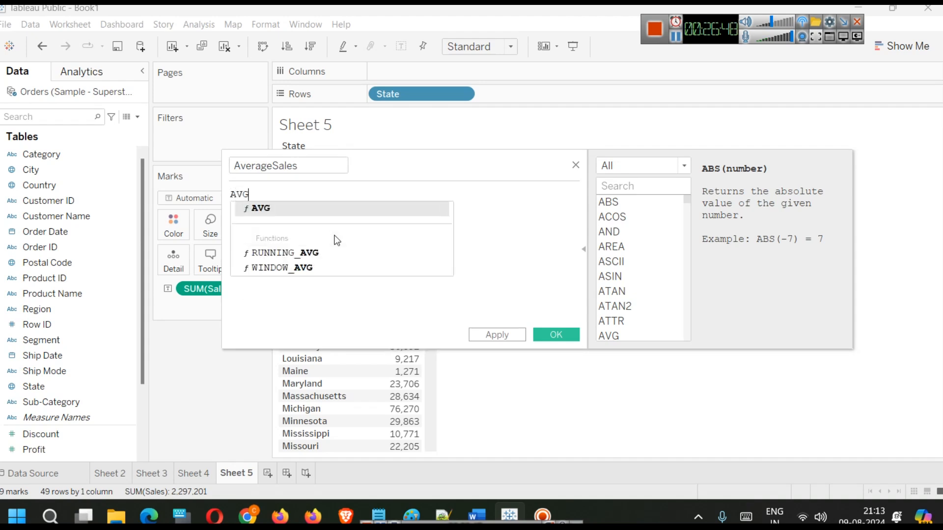
click(297, 212)
key(ctrl+a)
text(AVG)
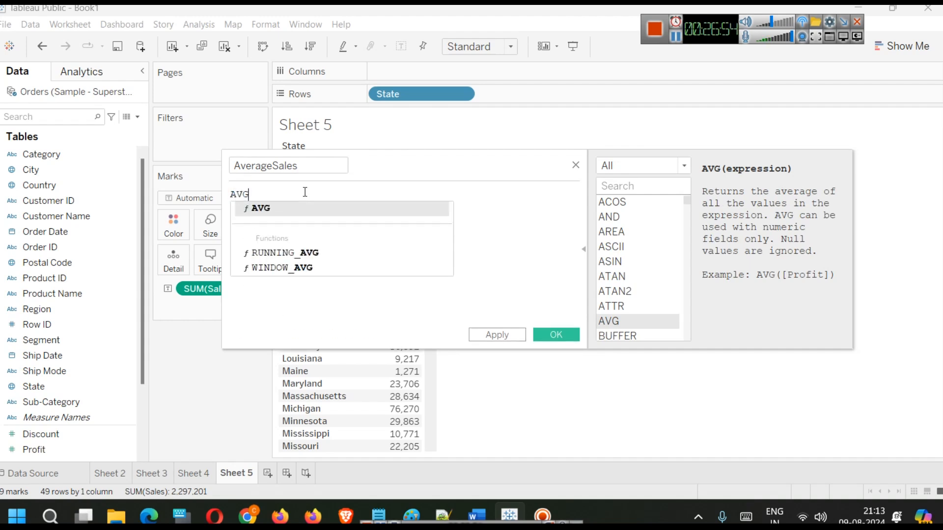
text(())
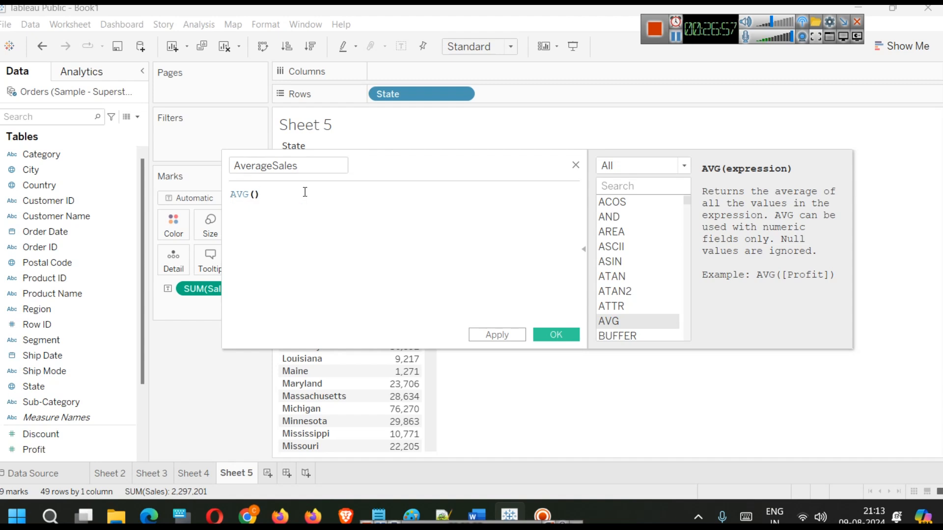
key(Left)
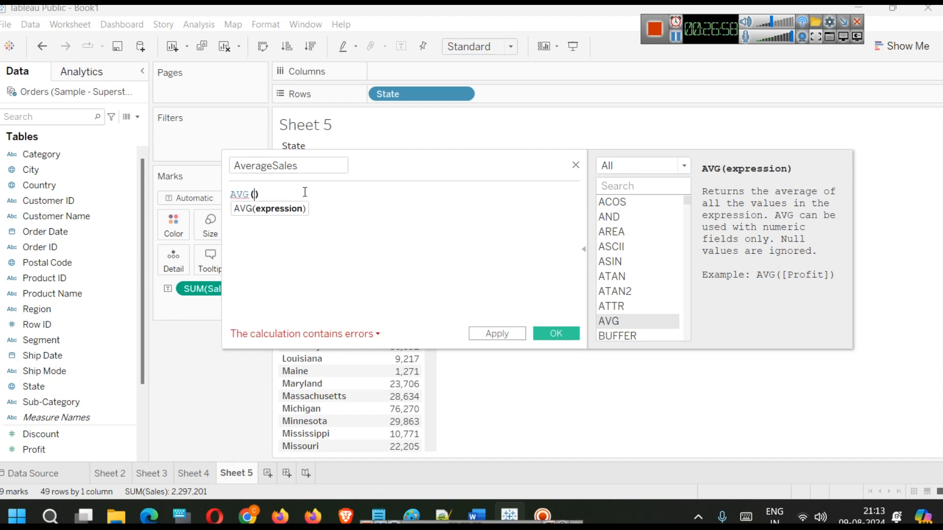
key(Right)
key(Left)
key(Right)
key(Left)
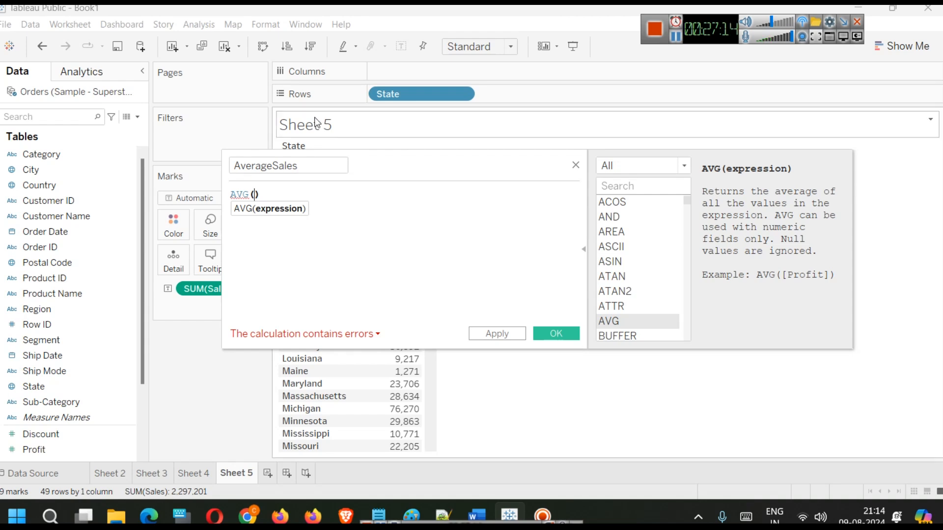
Insert the Sales field as the function's argument so the formula reads AVG([Sales]).
scroll(75, 296, down, 3)
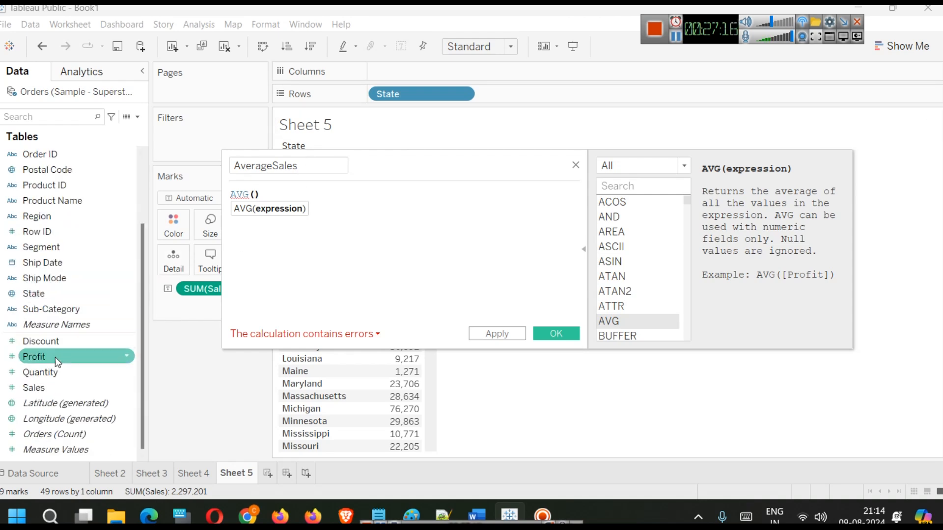
drag(44, 392, 255, 202)
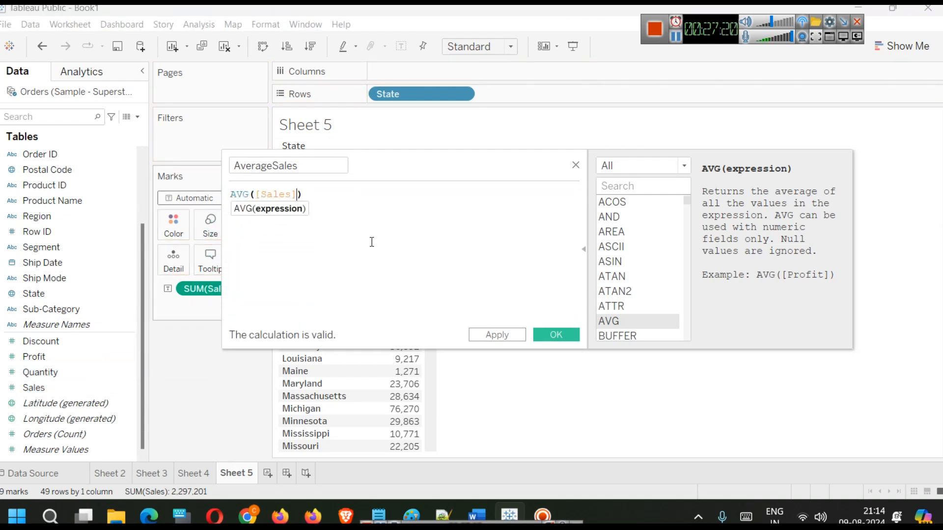
click(398, 228)
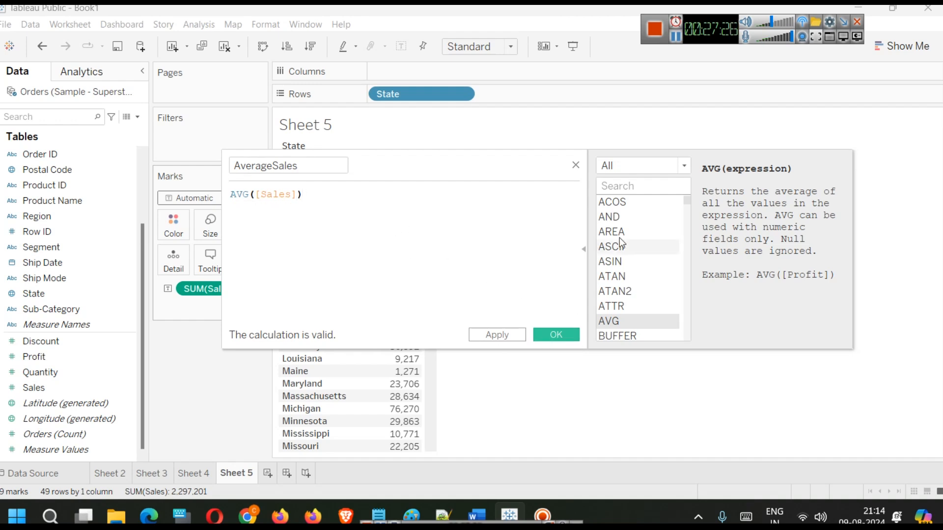
Close the calculation editor without saving the AverageSales field.
click(573, 166)
scroll(96, 276, up, 2)
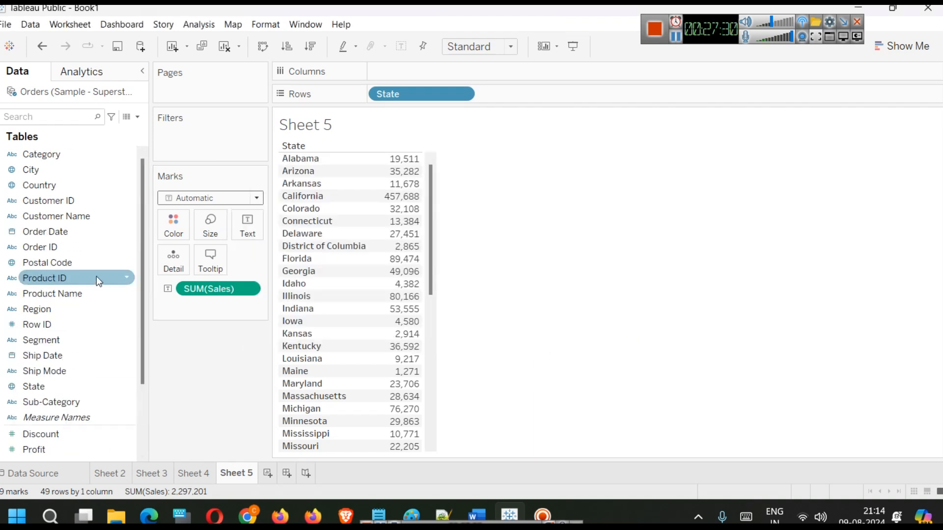
scroll(97, 273, down, 2)
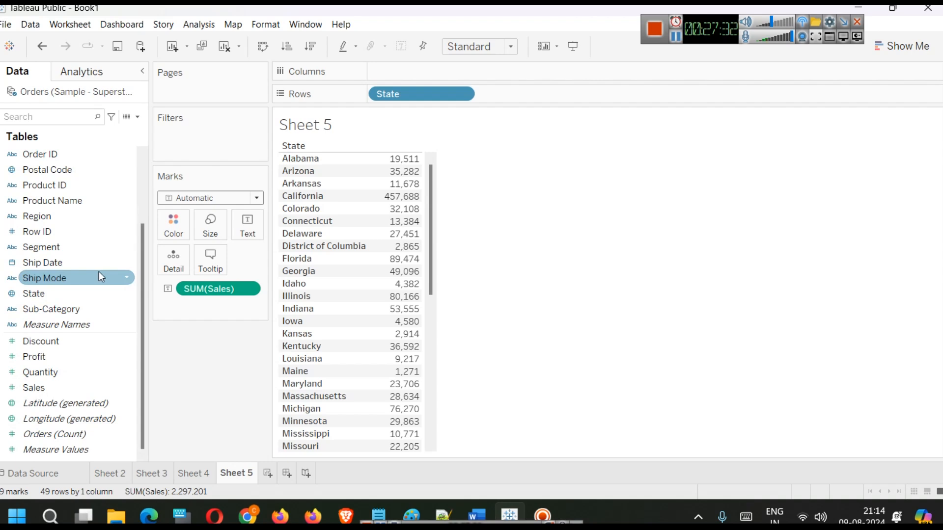
scroll(93, 272, up, 2)
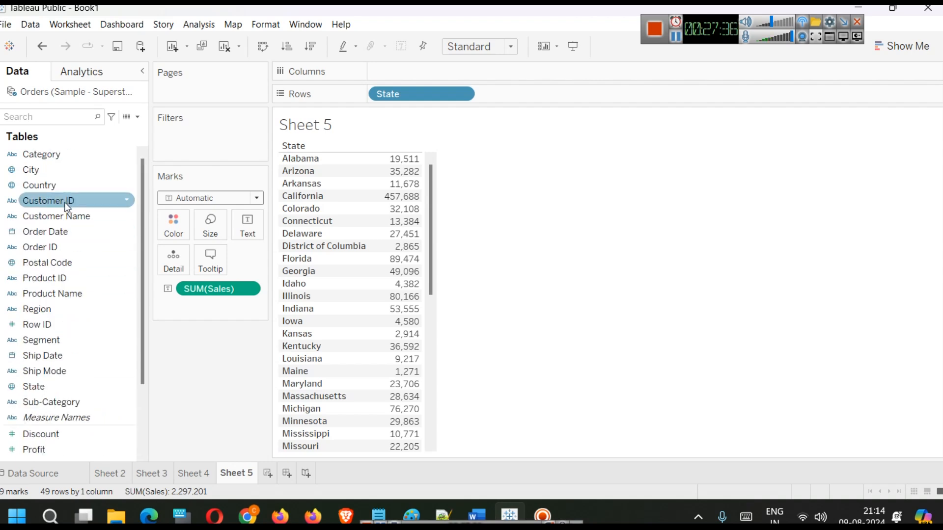
Create a new calculated field and name it AverageSales.
click(137, 117)
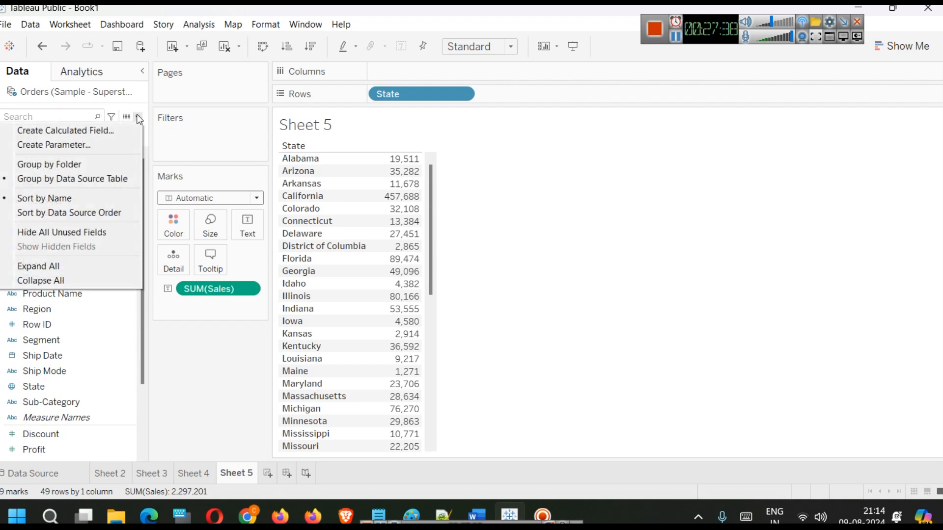
click(55, 131)
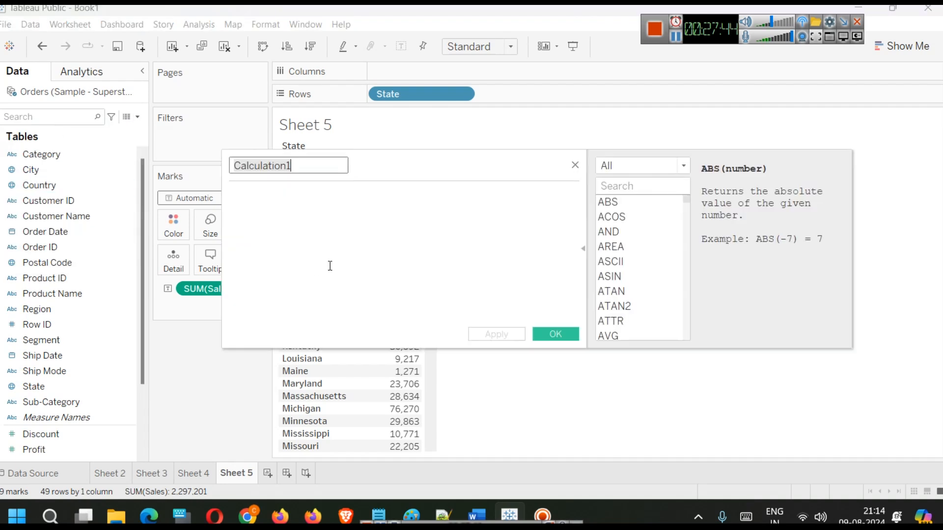
mouse_move(447, 173)
mouse_down()
mouse_move(554, 172)
mouse_move(551, 162)
mouse_move(456, 161)
mouse_up()
click(307, 152)
double_click(307, 151)
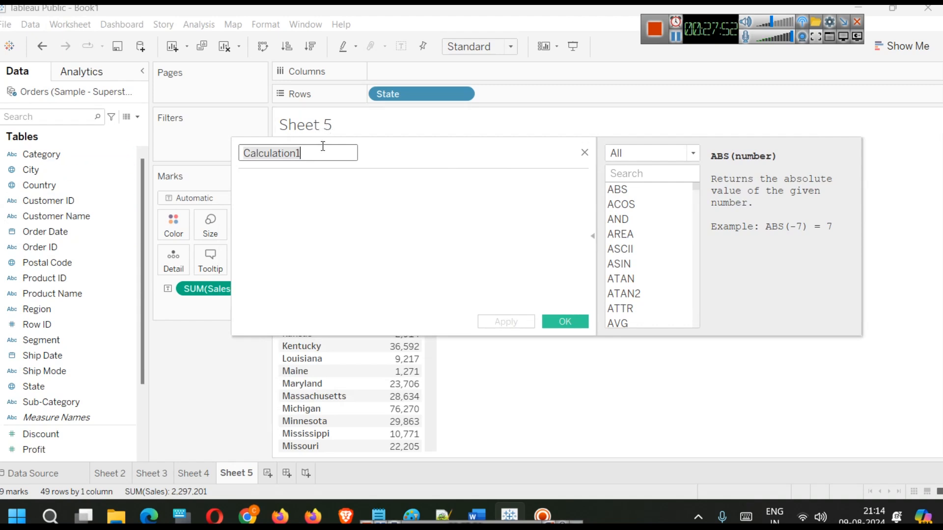
text(Aver)
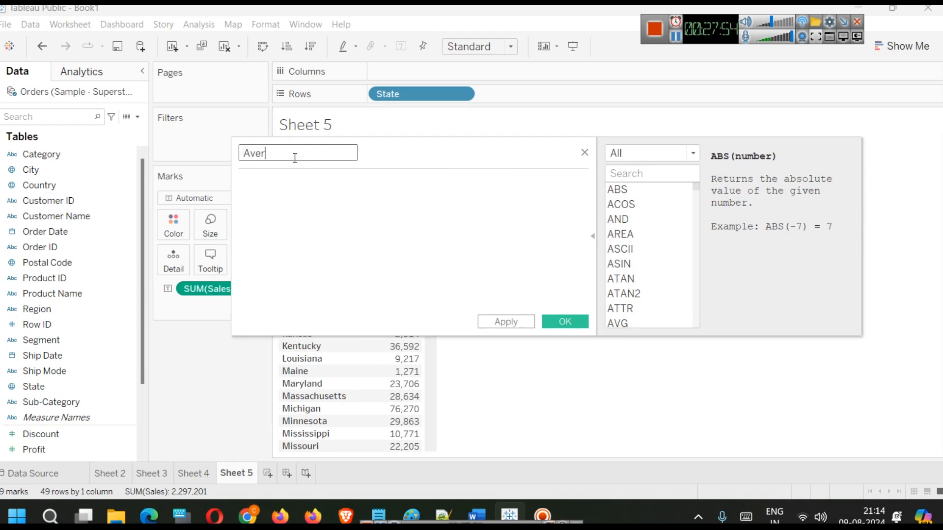
text(ageSales)
click(398, 217)
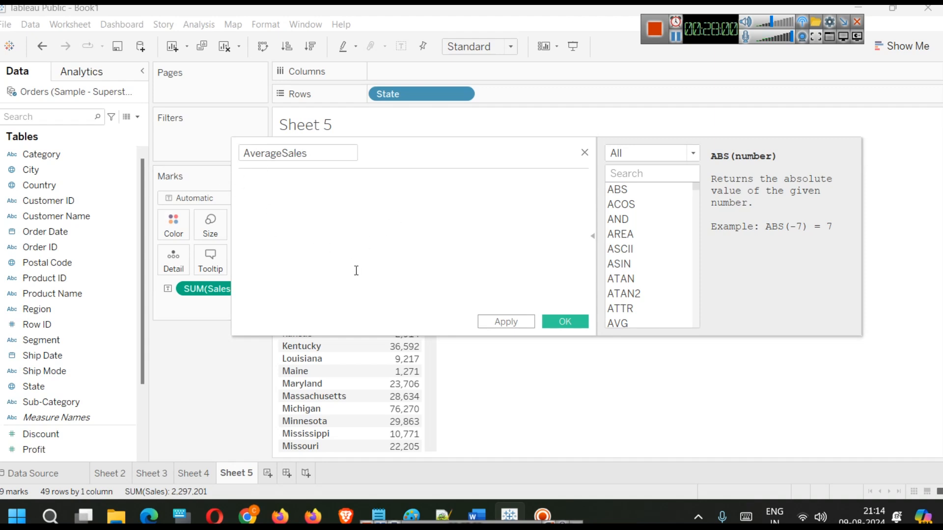
Enter the AVG function with empty parentheses in the new AverageSales formula.
text(Av)
key(Escape)
key(BackSpace)
key(BackSpace)
text(A)
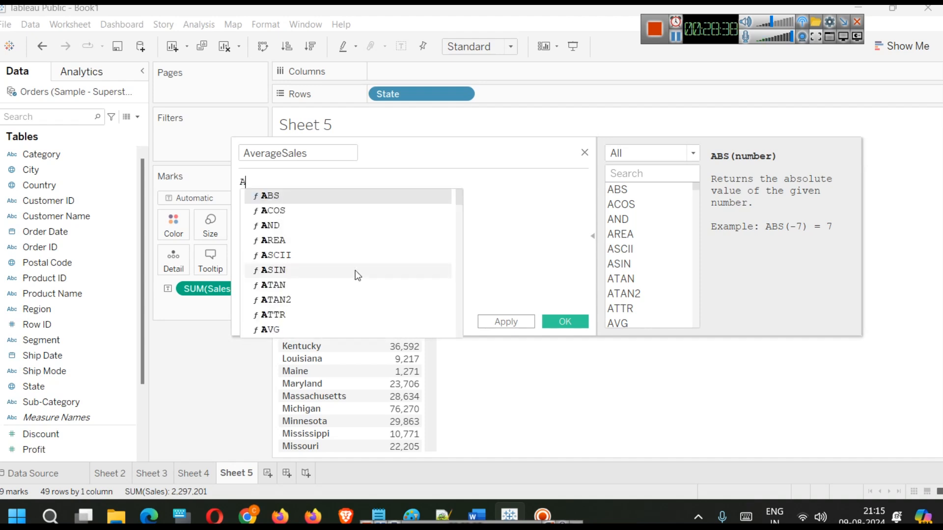
text(VER)
key(BackSpace)
key(BackSpace)
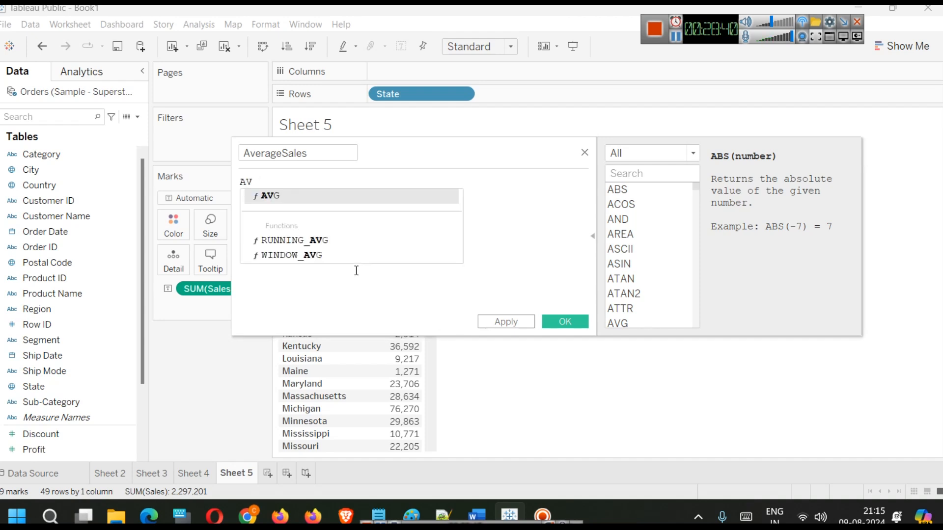
key(Return)
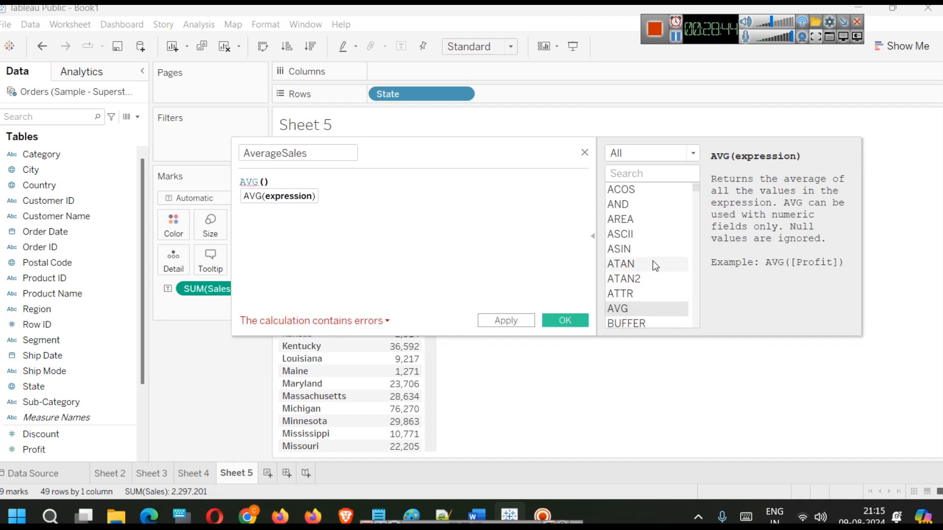
Add the Sales field inside the parentheses to complete the formula AVG([Sales]).
scroll(653, 265, down, 10)
scroll(653, 270, down, 12)
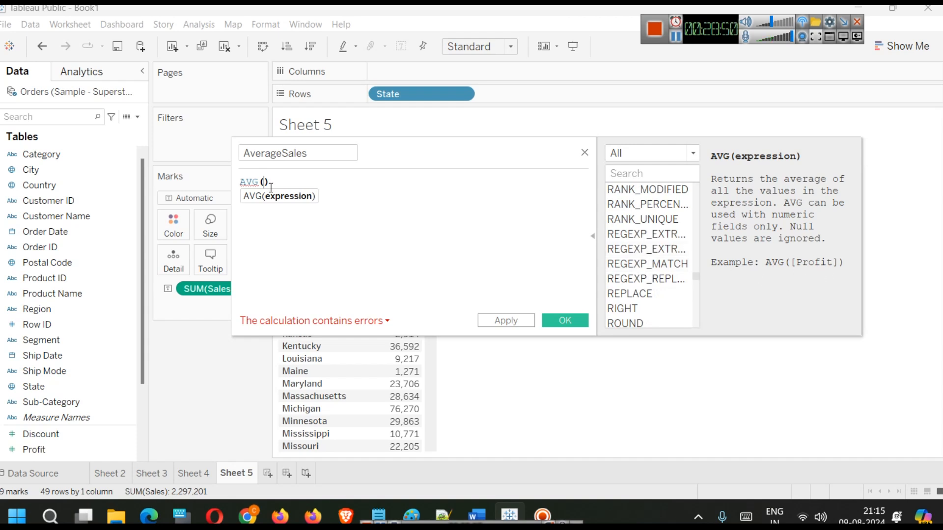
mouse_move(250, 188)
text([)
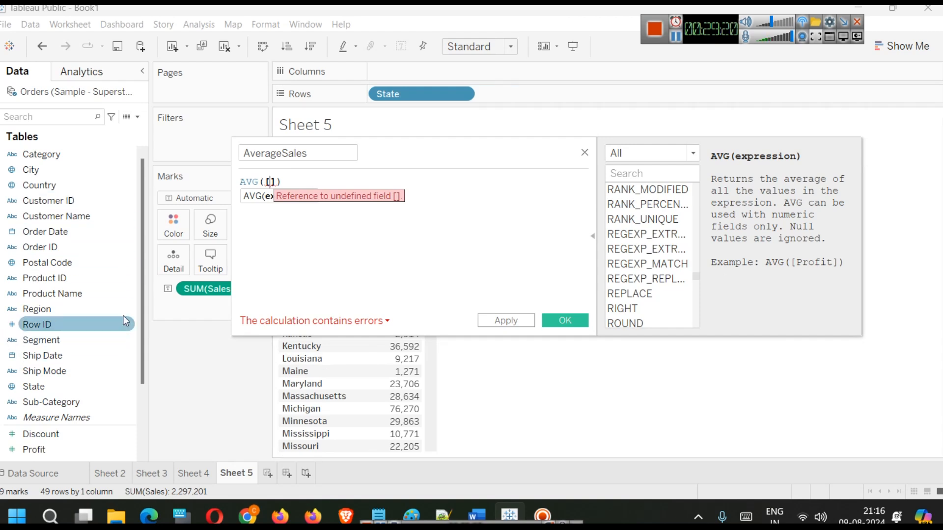
text(Sa)
click(306, 198)
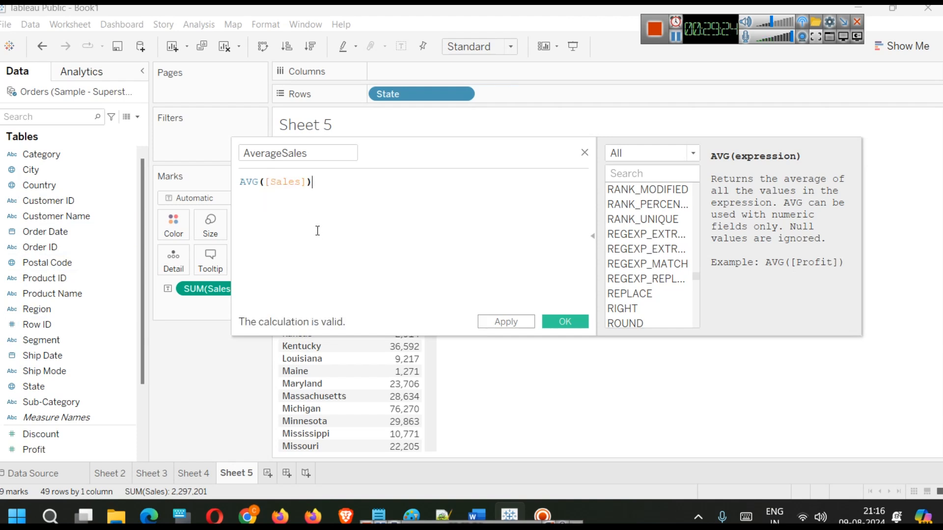
Copy the whole AVG([Sales]) formula into a new blank document in Notepad++.
key(ctrl+a)
key(ctrl+c)
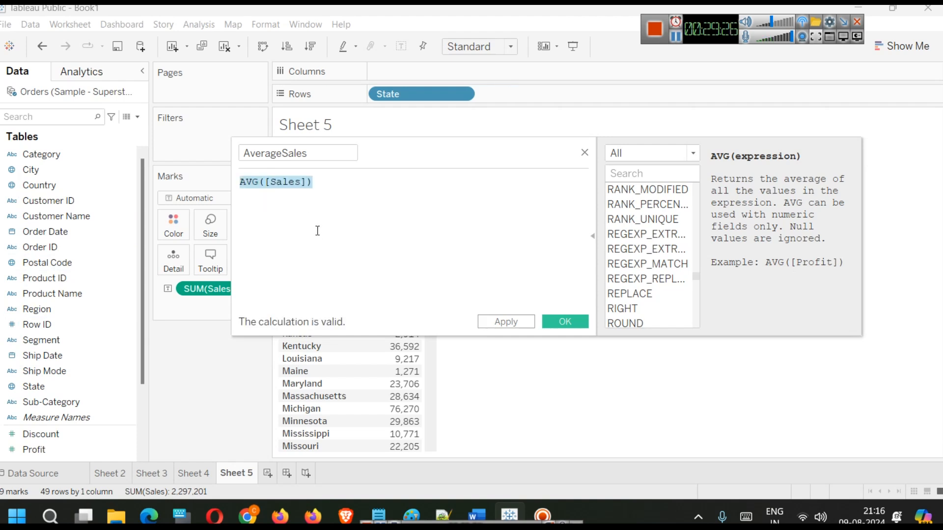
click(444, 515)
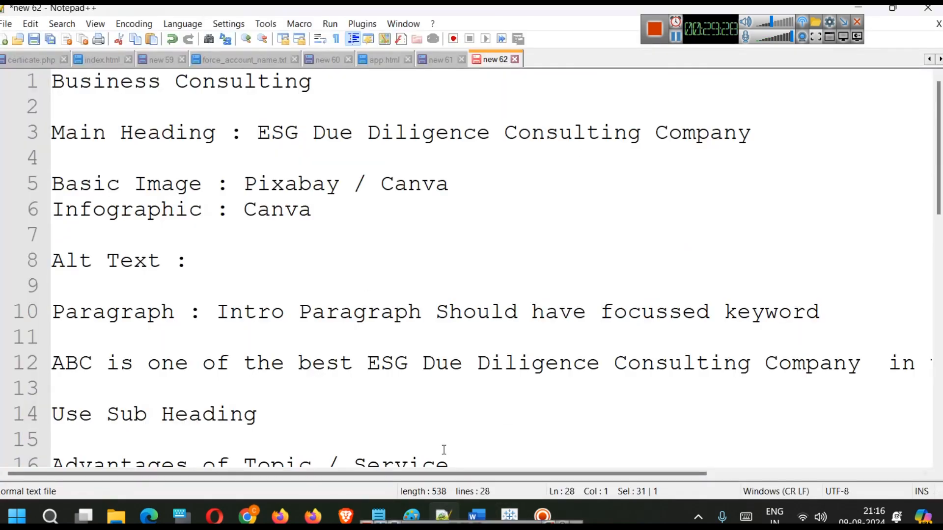
key(ctrl+n)
key(ctrl+v)
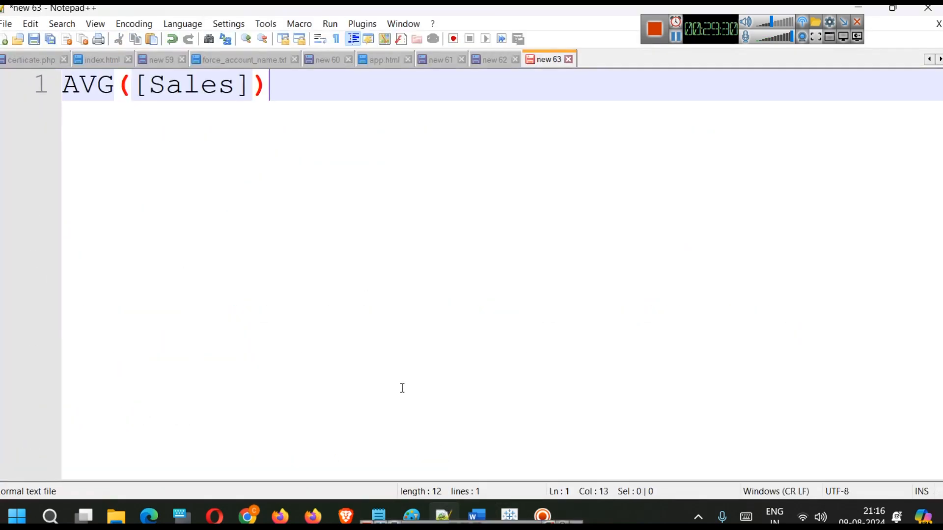
Break the formula over five lines, separating AVG( from the opening bracket, Sales, the closing bracket and the closing parenthesis.
click(130, 83)
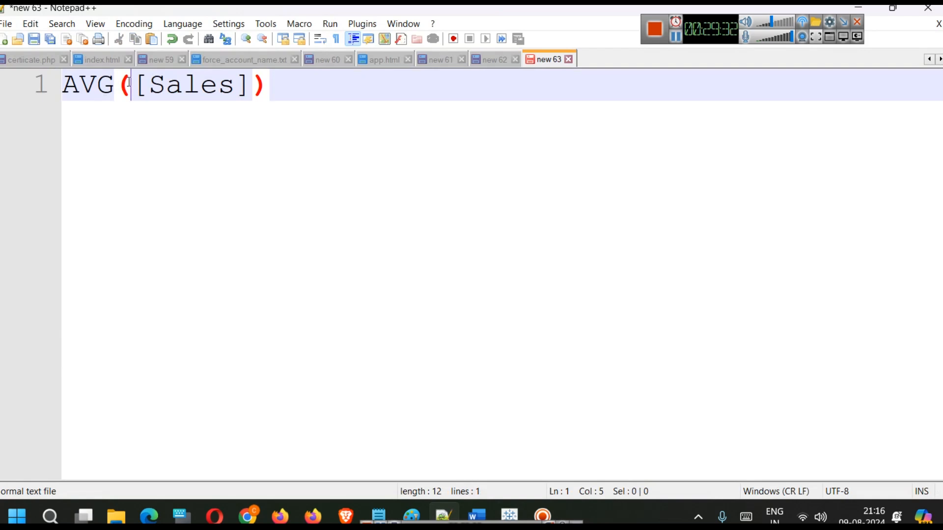
key(Return)
key(Right)
key(Return)
key(Right)
key(Right)
key(Right)
key(Right)
key(Right)
key(Return)
key(Right)
key(Right)
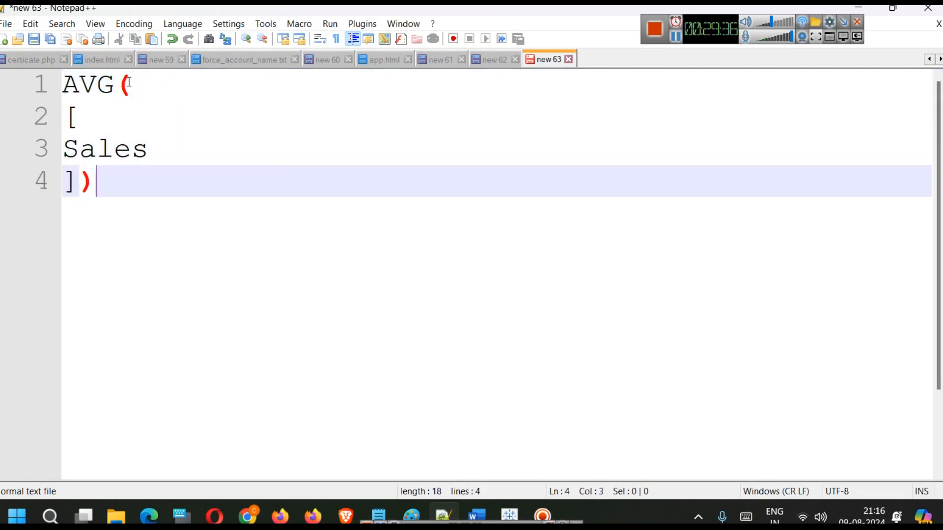
key(Left)
key(Return)
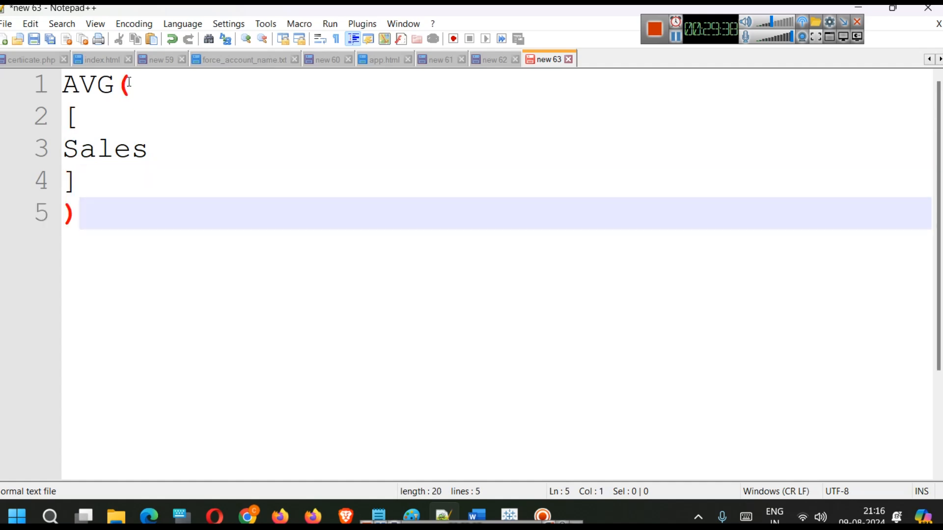
Remove the line breaks from the formula to rejoin it as AVG([Sales]) on one line.
double_click(90, 87)
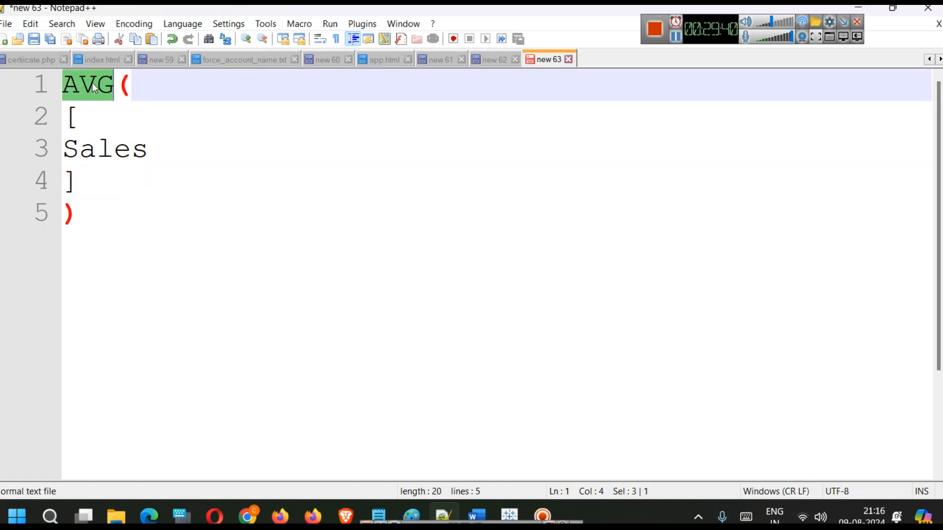
click(136, 83)
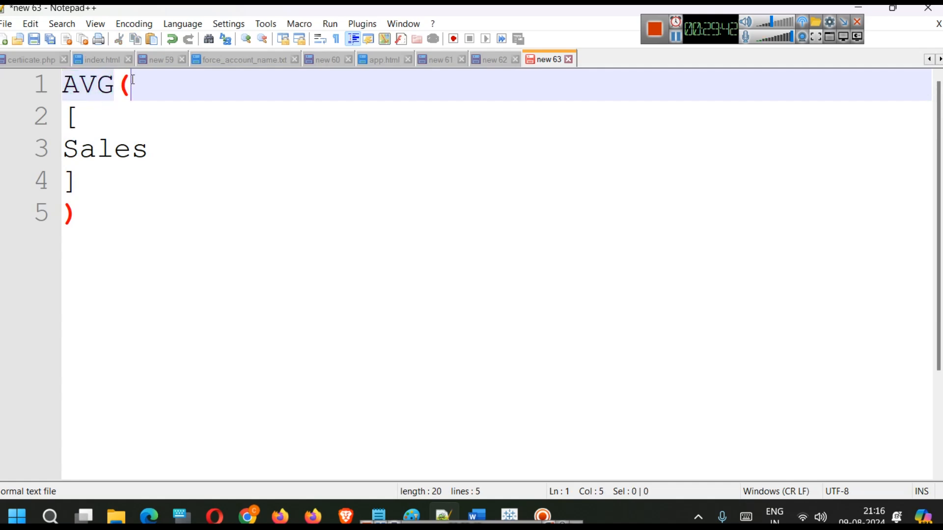
drag(80, 117, 72, 131)
click(62, 149)
key(BackSpace)
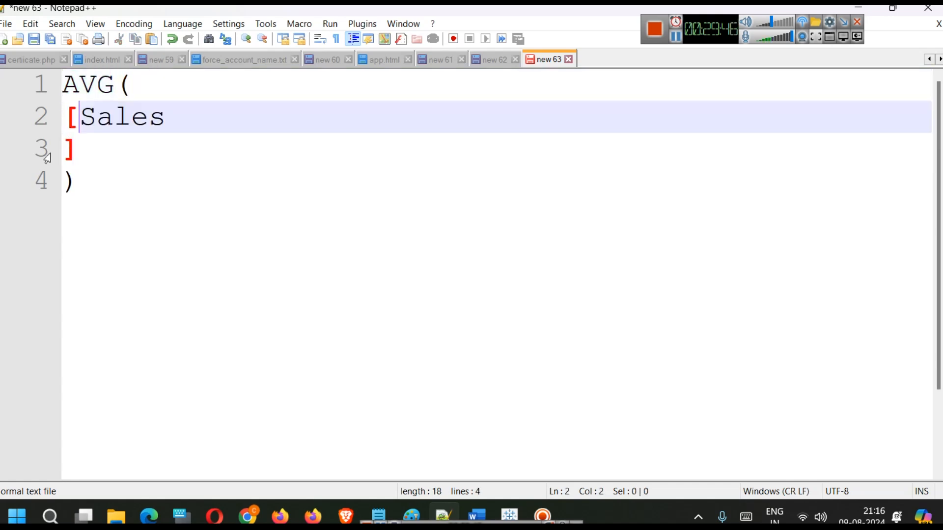
click(61, 150)
key(BackSpace)
drag(238, 120, 64, 118)
click(67, 145)
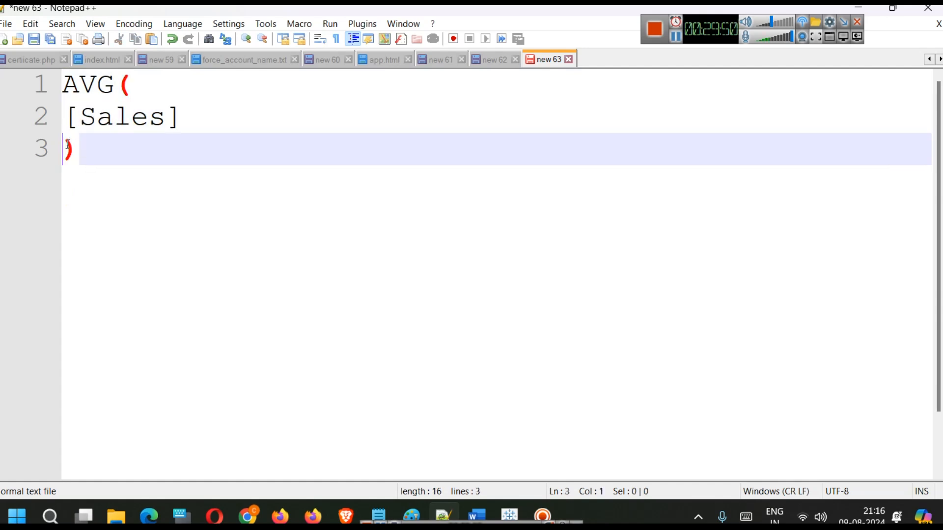
key(BackSpace)
click(65, 120)
key(BackSpace)
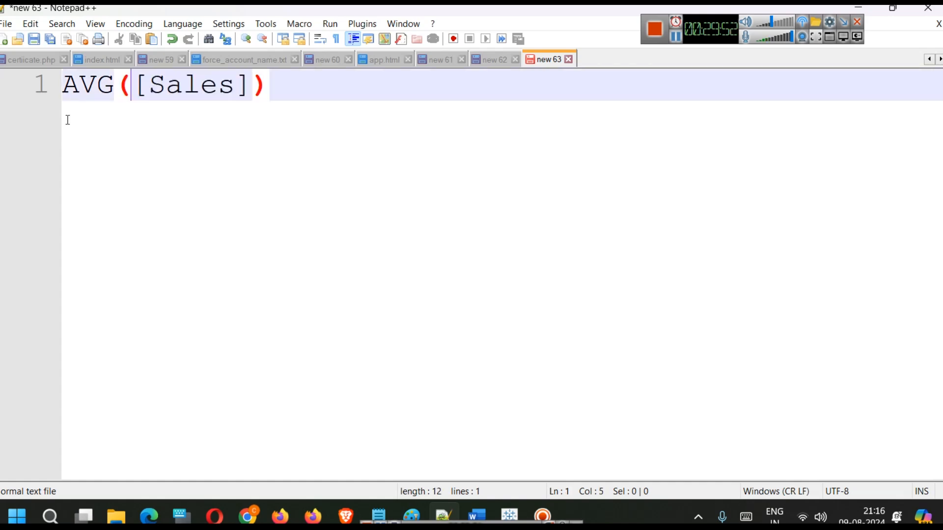
Write the second example formula SUM([Pofit]) below AVG([Sales]) in the new 63 document, leaving a blank line between them.
click(275, 59)
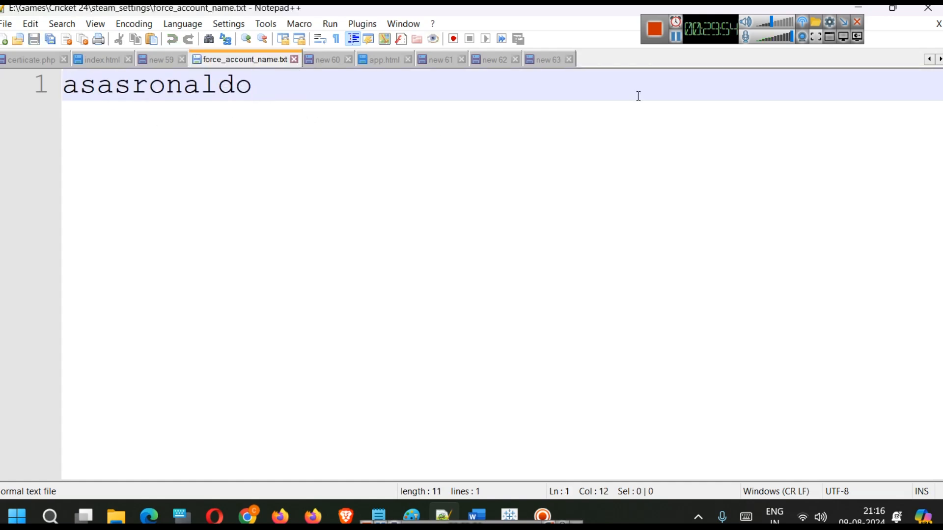
click(559, 62)
click(446, 142)
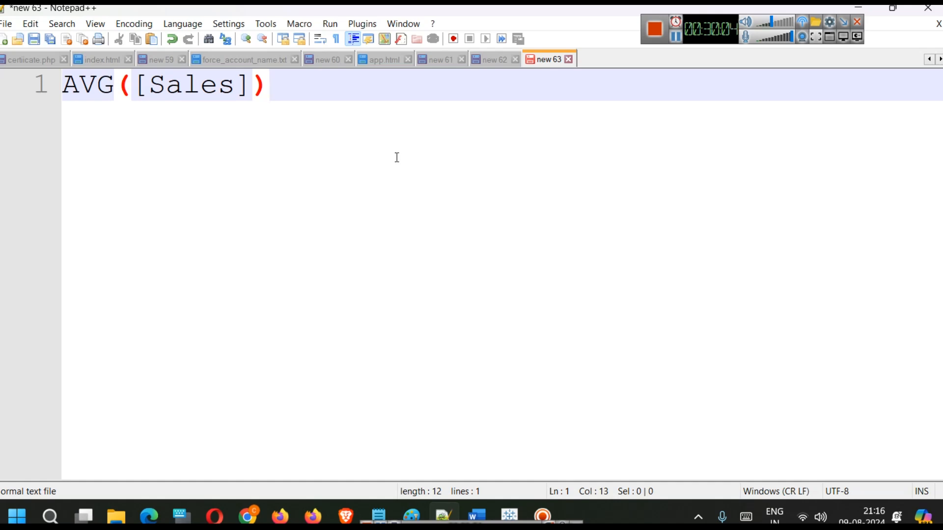
key(Return)
key(Return)
text(S)
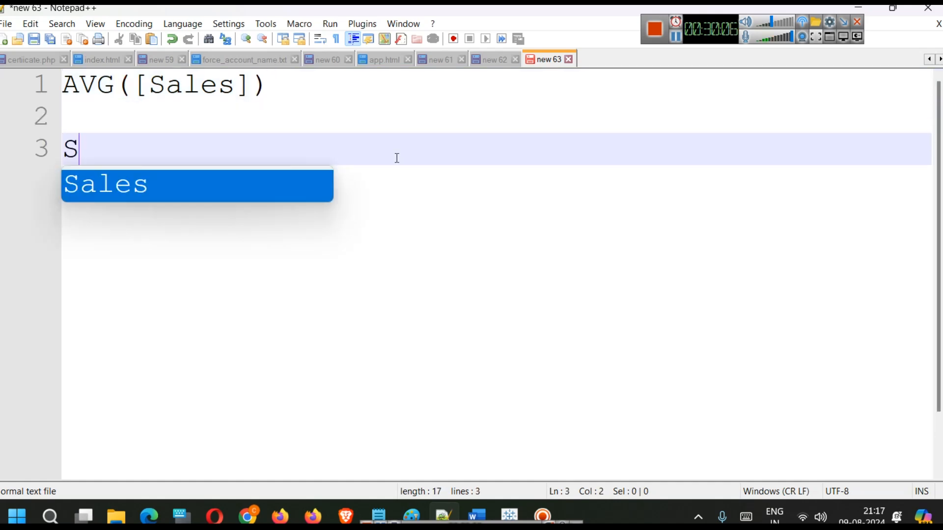
text(UM()
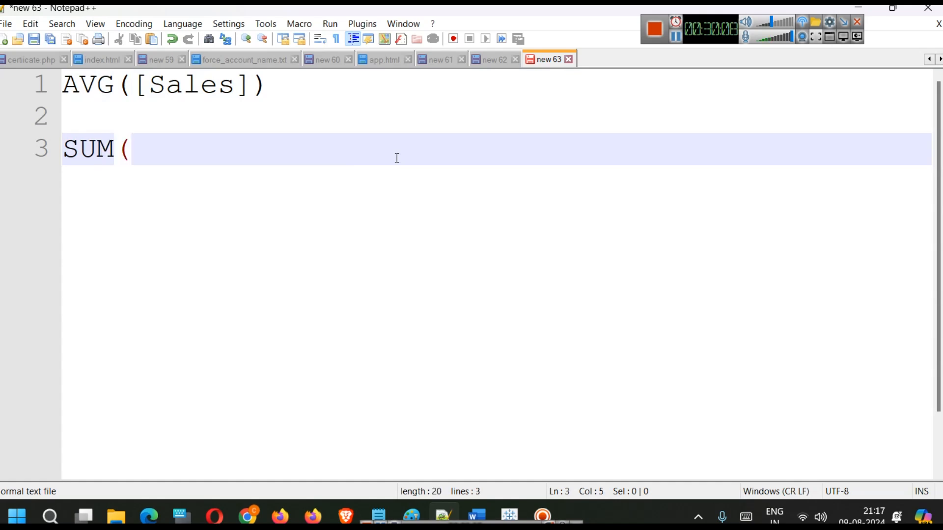
text([Po)
key(BackSpace)
text(fo)
key(BackSpace)
text(it)
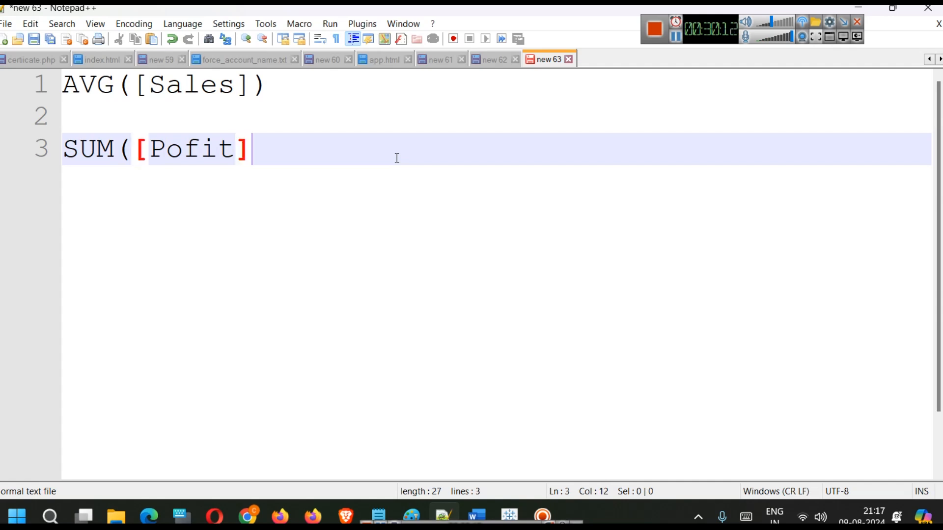
text(])()
key(BackSpace)
Add the headings Cost Price and Sales Price, spaced apart on one line, below the SUM formula after a blank line.
key(Return)
key(Return)
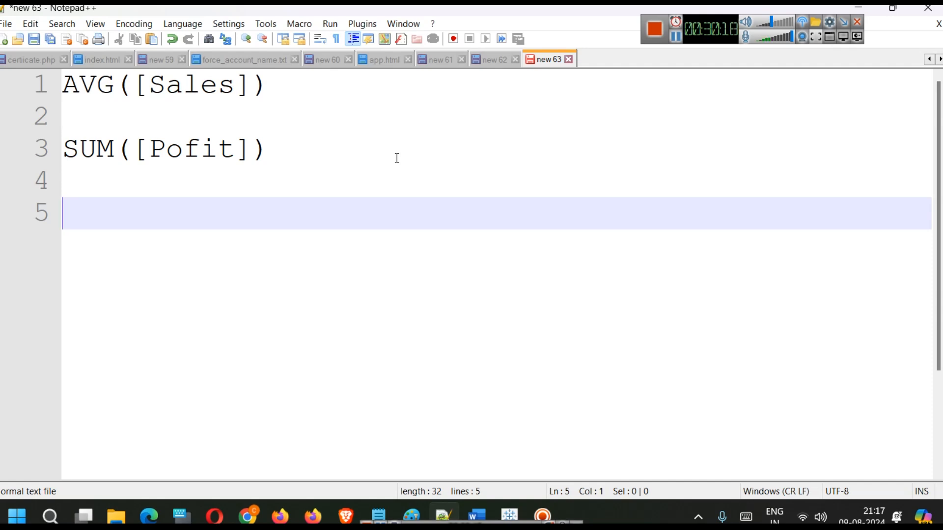
text(Cost Pr)
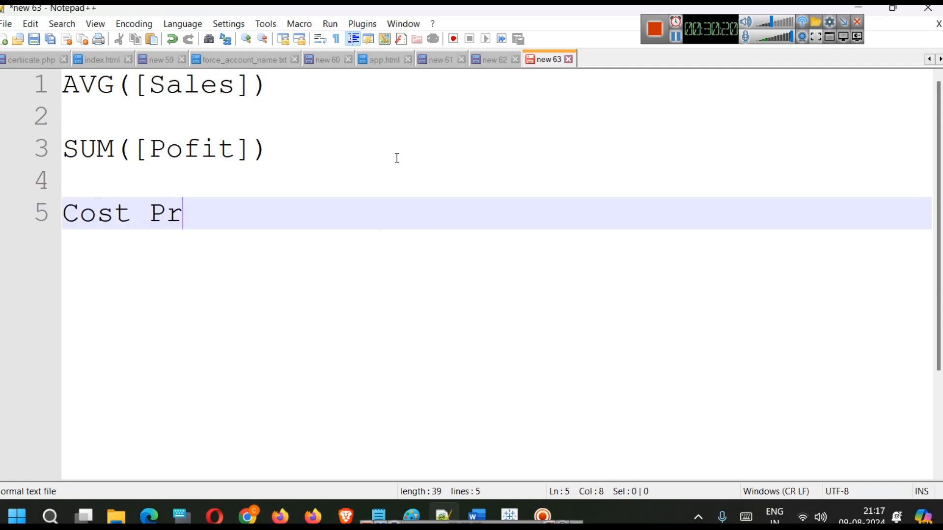
text(ice      )
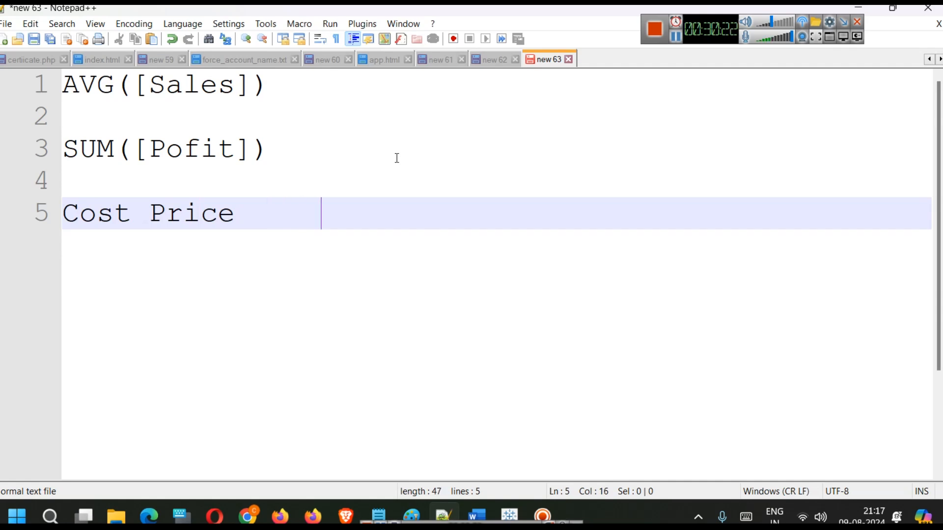
text(Sales Pri)
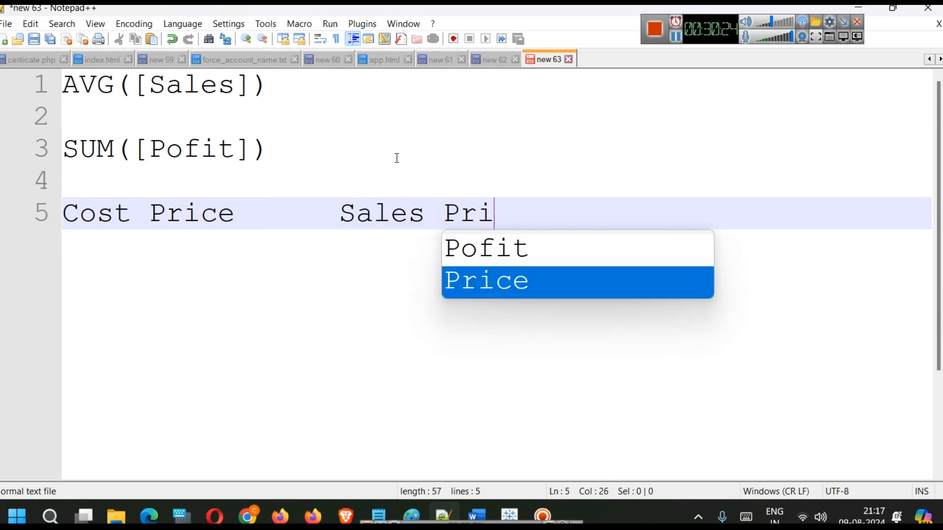
text(ce)
key(Escape)
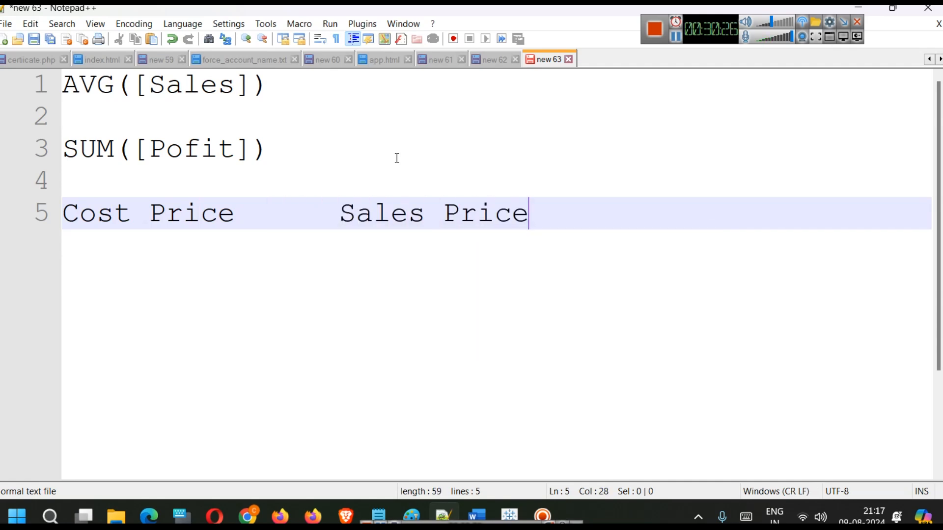
Enclose Sales Price in square brackets and add a minus sign after it.
key(Left)
key(Left)
key(Left)
key(Left)
key(Left)
key(Left)
key(Left)
key(Left)
key(Left)
key(Left)
key(Left)
text([)
key(Right)
key(Right)
key(Right)
key(Right)
key(Right)
key(Right)
key(Right)
key(Right)
key(Right)
key(Right)
key(Right)
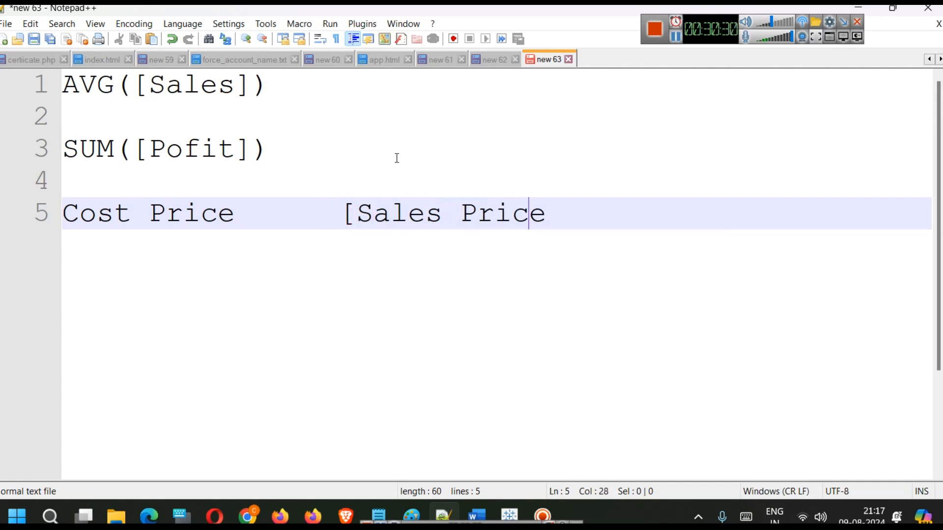
text(])
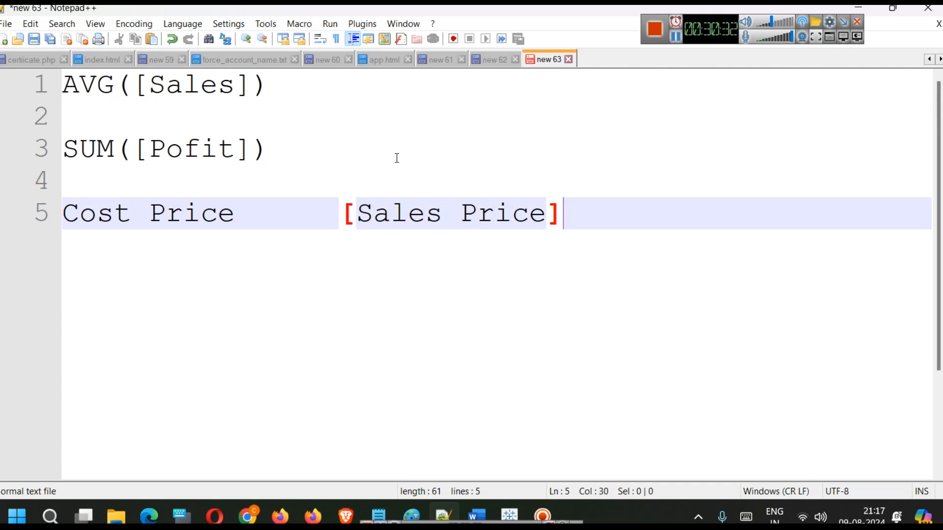
text( -)
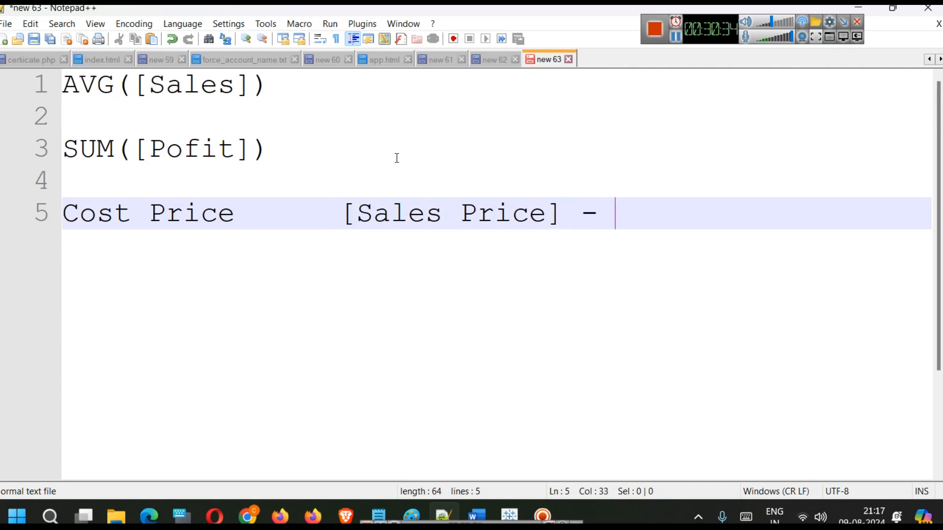
Move Cost Price from the start of the line to after the minus sign, enclosed in square brackets.
drag(233, 213, 63, 212)
key(ctrl+c)
key(Delete)
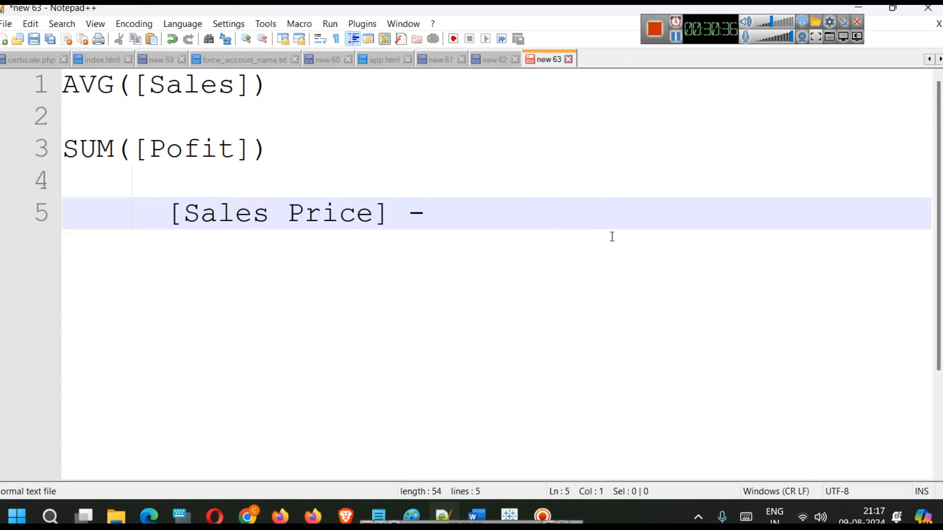
click(461, 206)
text([)
key(ctrl+v)
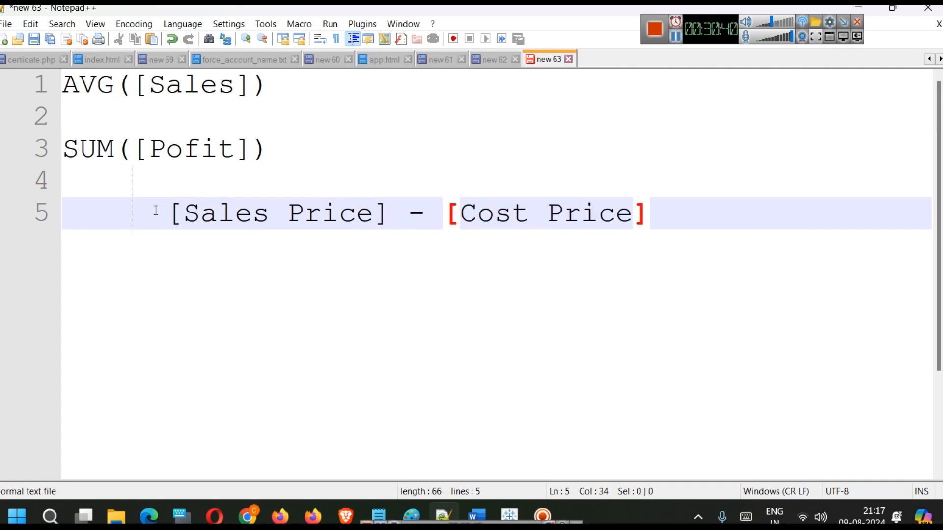
Trim the blank space in front of [Sales Price] - [Cost Price].
click(171, 213)
drag(171, 213, 97, 210)
click(82, 210)
click(157, 208)
key(BackSpace)
key(BackSpace)
key(BackSpace)
key(BackSpace)
key(BackSpace)
key(BackSpace)
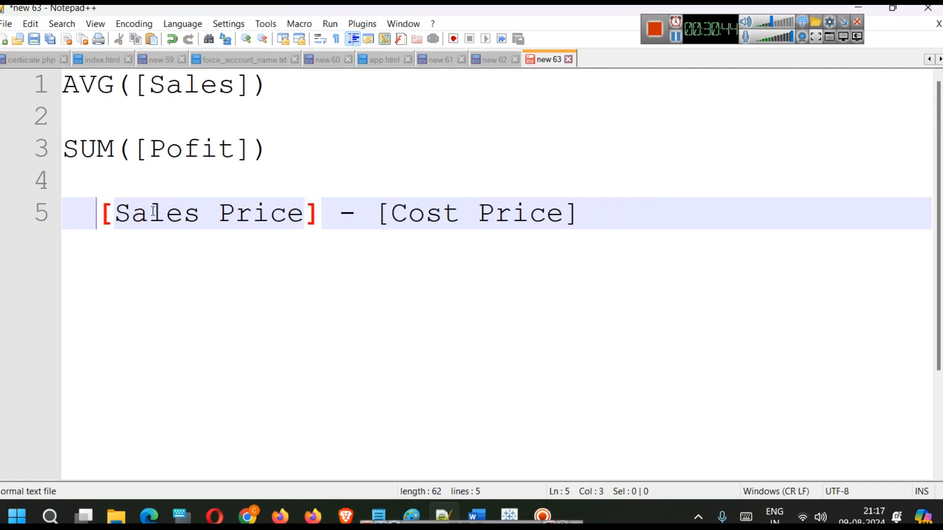
Put the subtraction formula on its own line and write the heading CalProfit on the line above it.
key(Return)
click(152, 211)
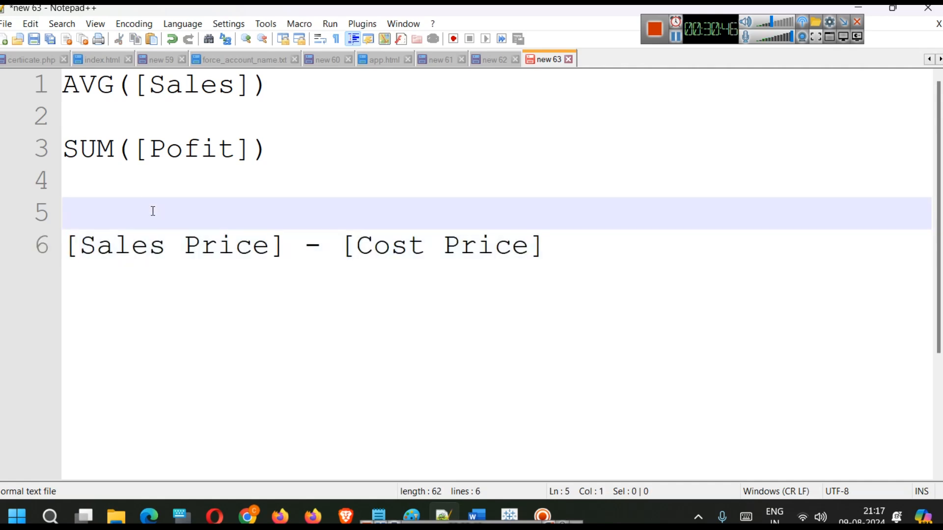
text(CalP)
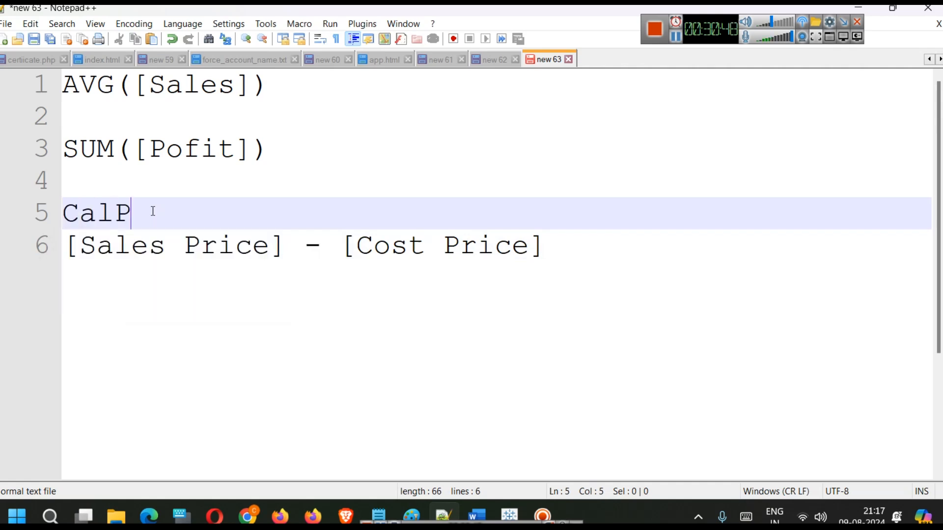
text(rofit)
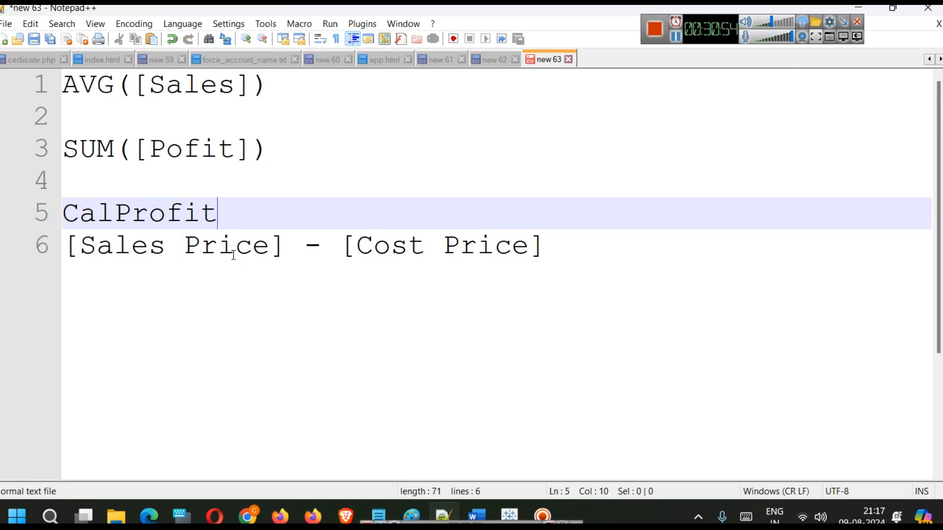
drag(286, 146, 79, 148)
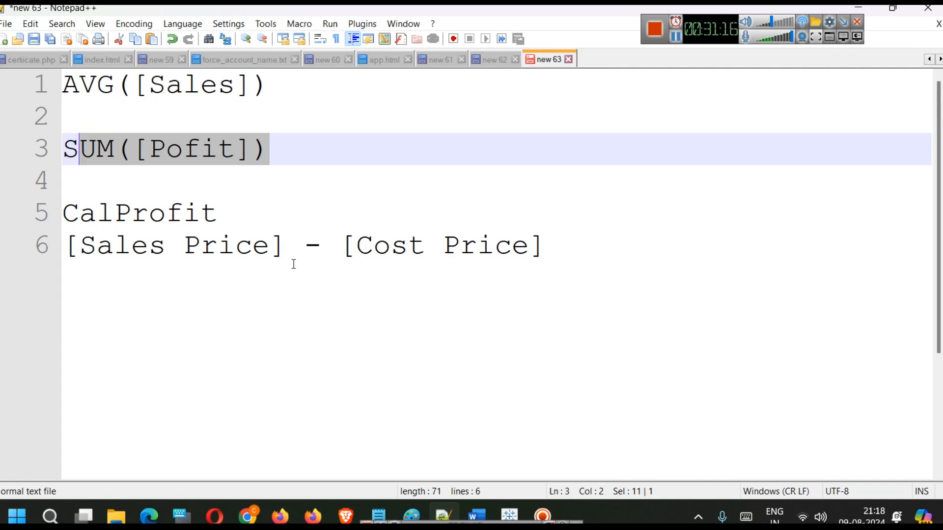
Start a new line below the CalProfit formula, leaving one blank line between.
click(732, 359)
key(Return)
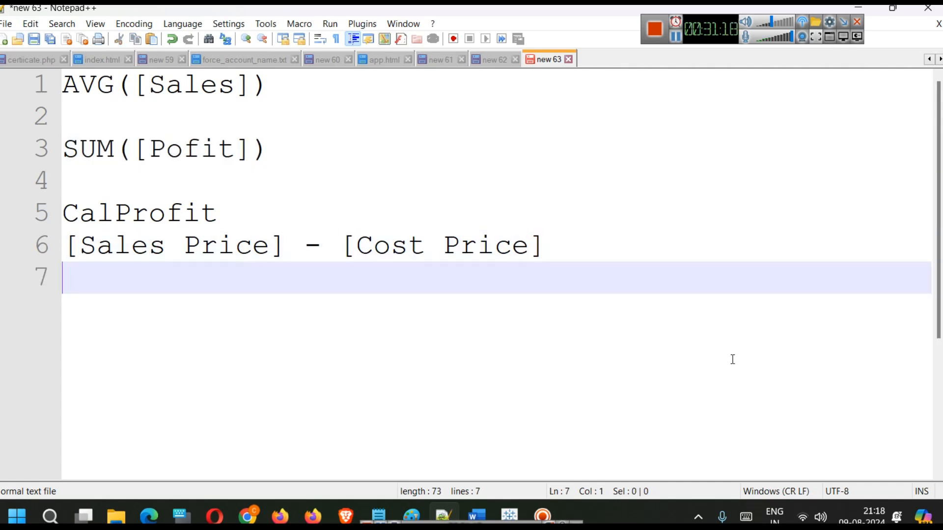
key(Return)
text(VAT)
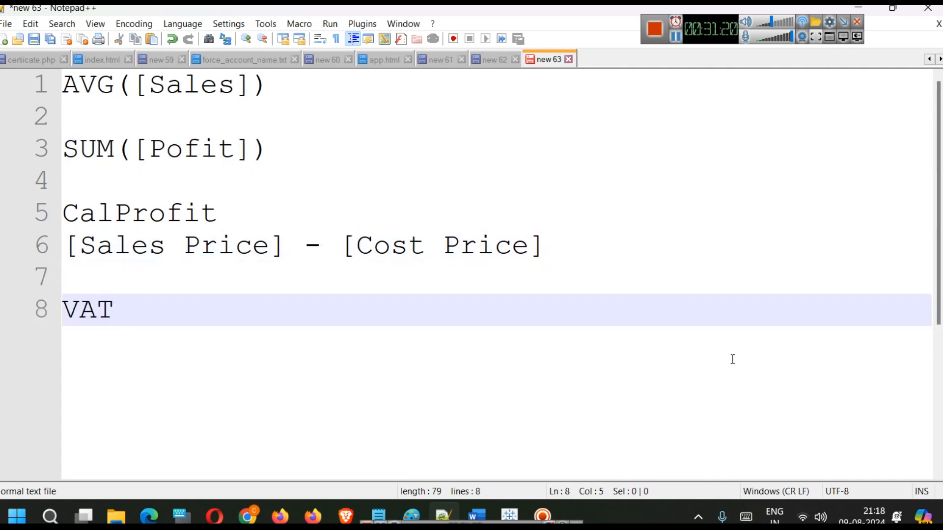
key(shift+Left)
key(shift+Left)
key(shift+Left)
key(shift+Left)
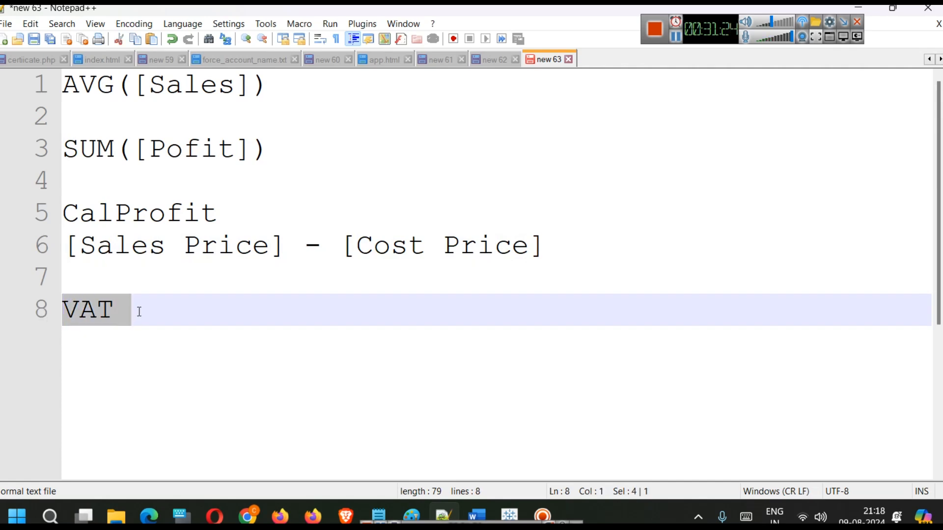
click(138, 311)
key(BackSpace)
key(BackSpace)
key(BackSpace)
key(BackSpace)
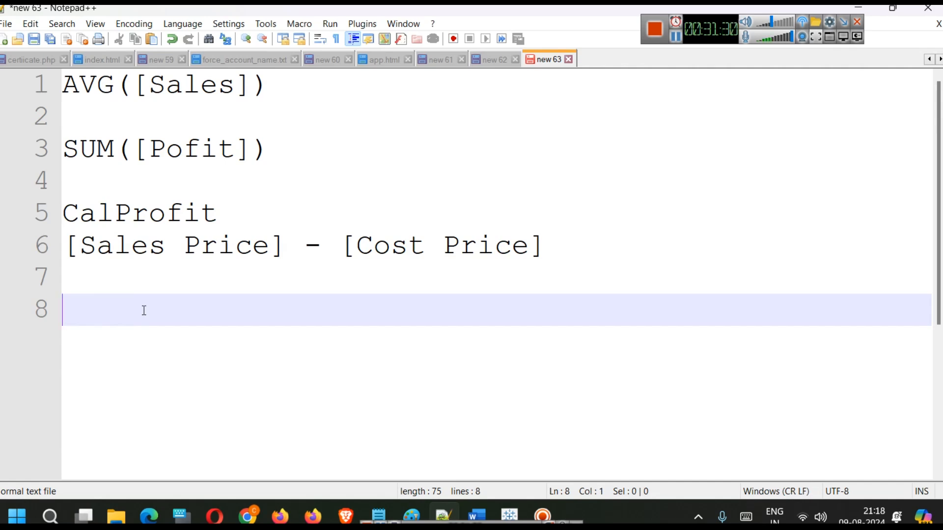
Write the formula Price + (18/100) * Price on the new last line, with 18/100 in parentheses.
text(Price + )
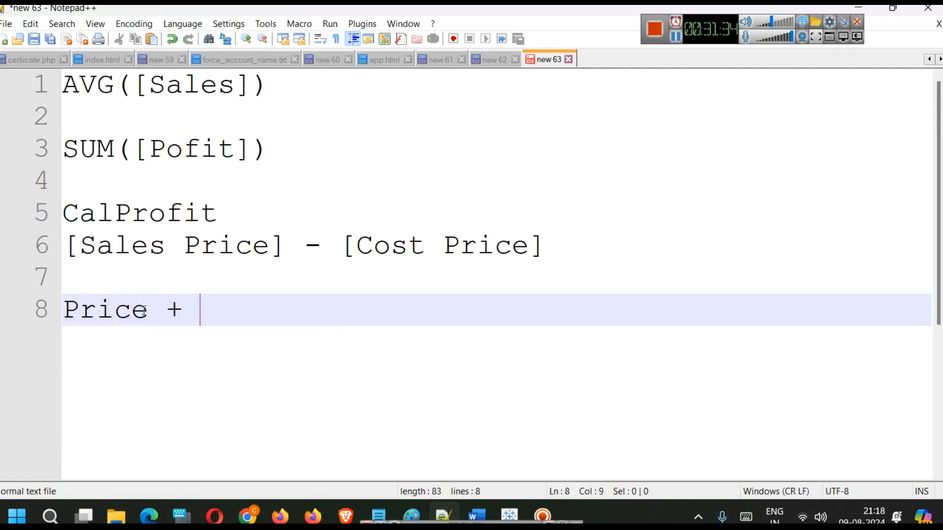
text(18/10)
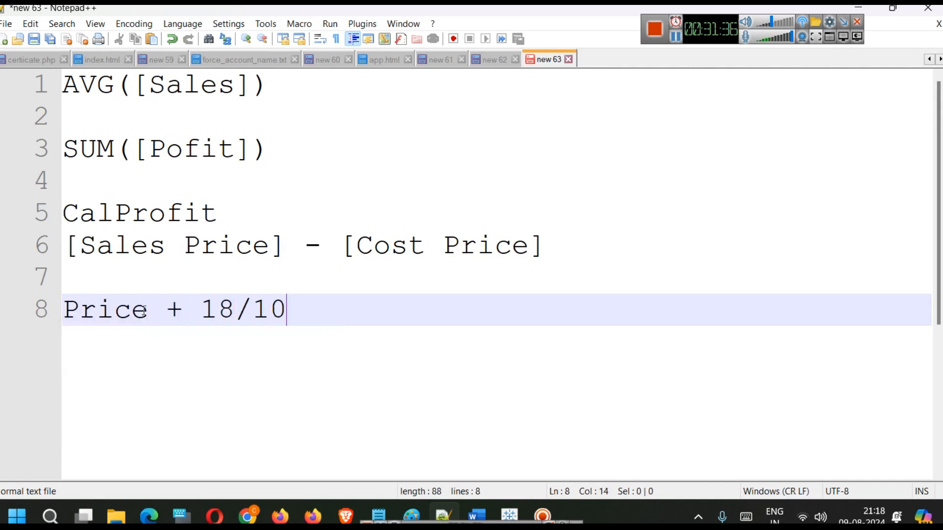
text(0 * Price)
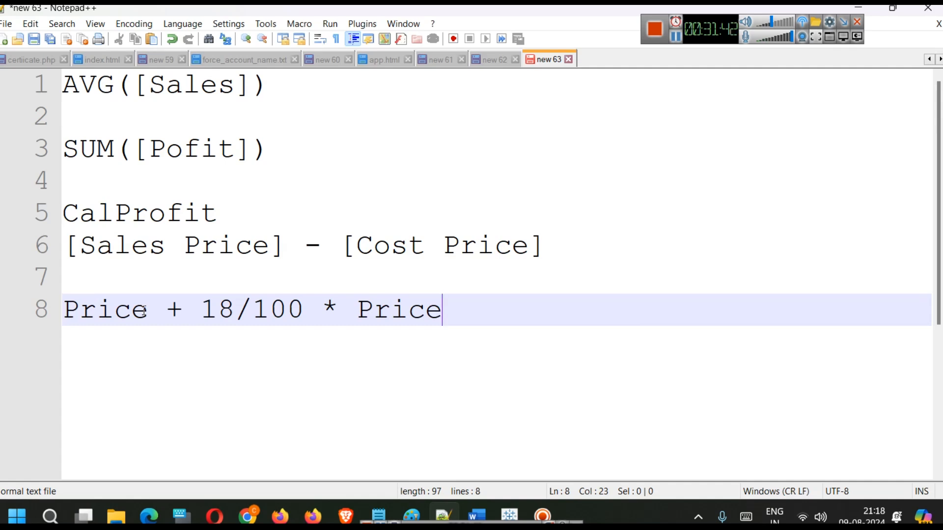
click(204, 307)
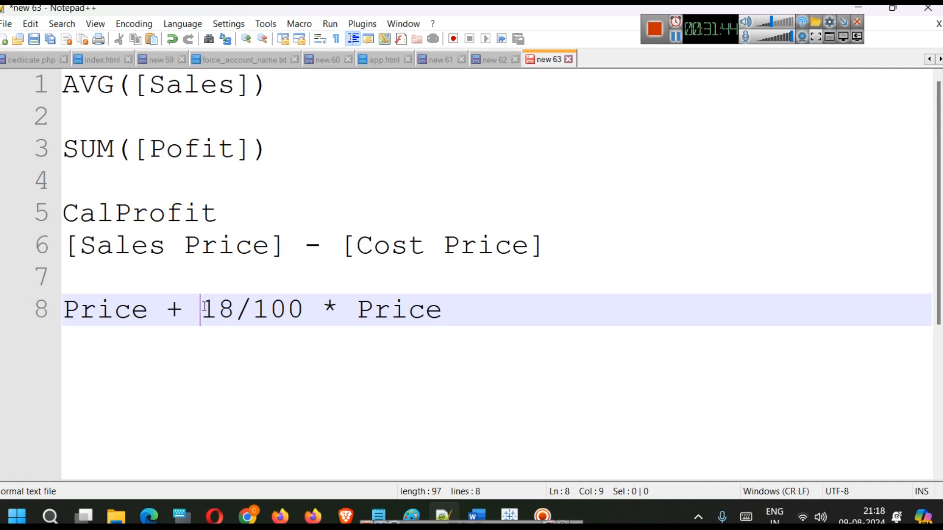
text(()
click(319, 308)
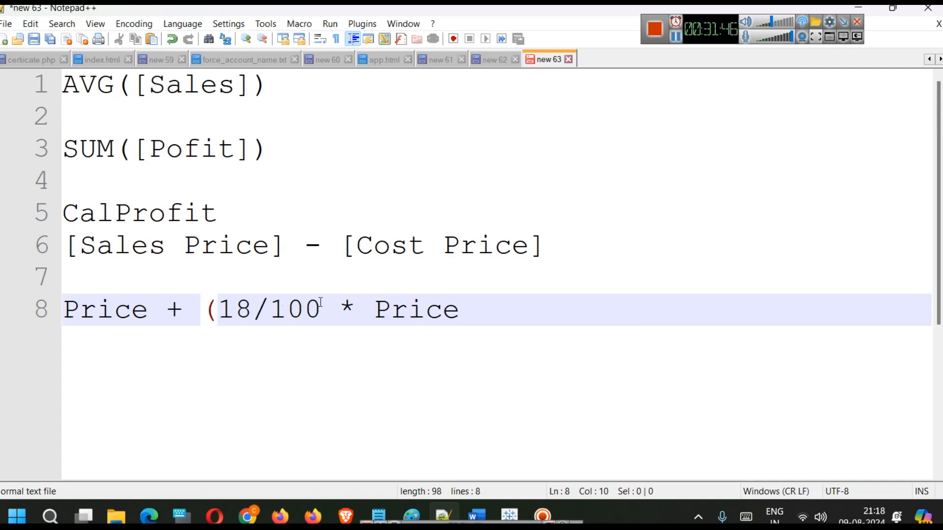
text())
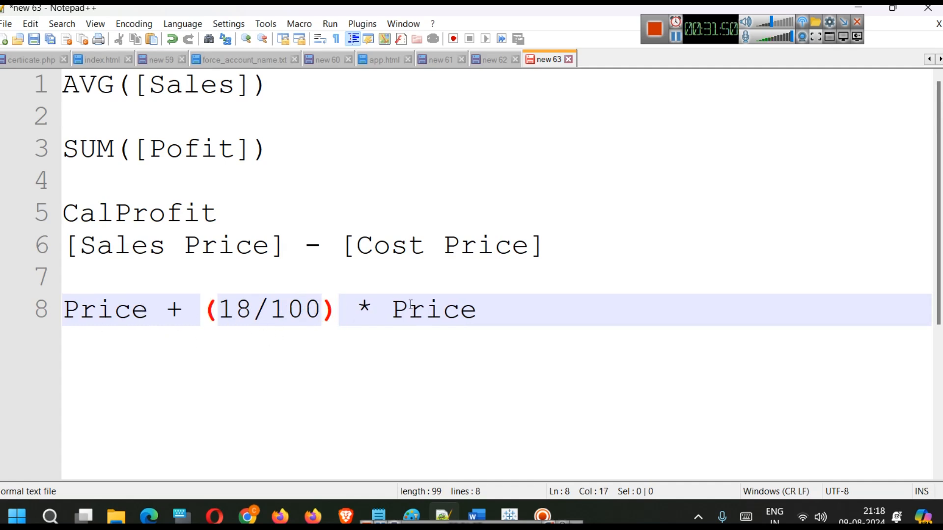
Add the heading Total on its own line directly above the 18/100 price formula.
click(162, 287)
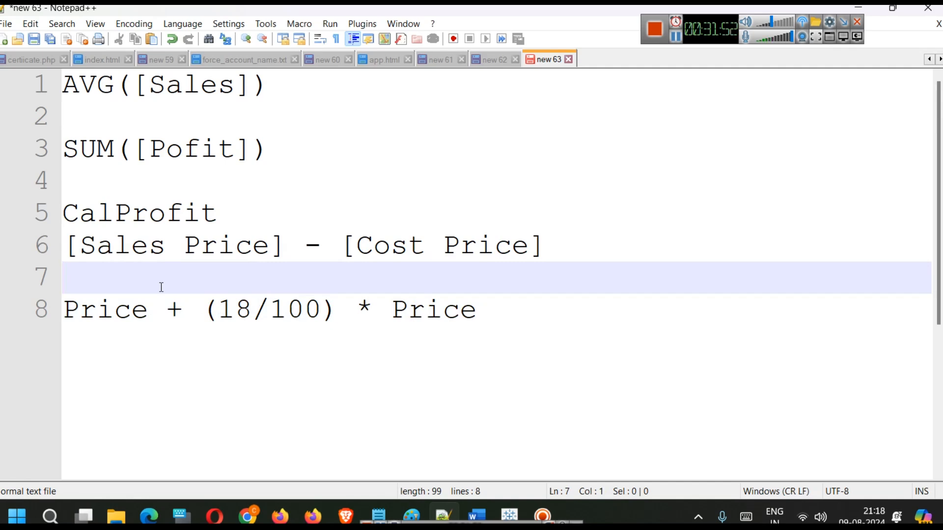
key(Return)
text(Total)
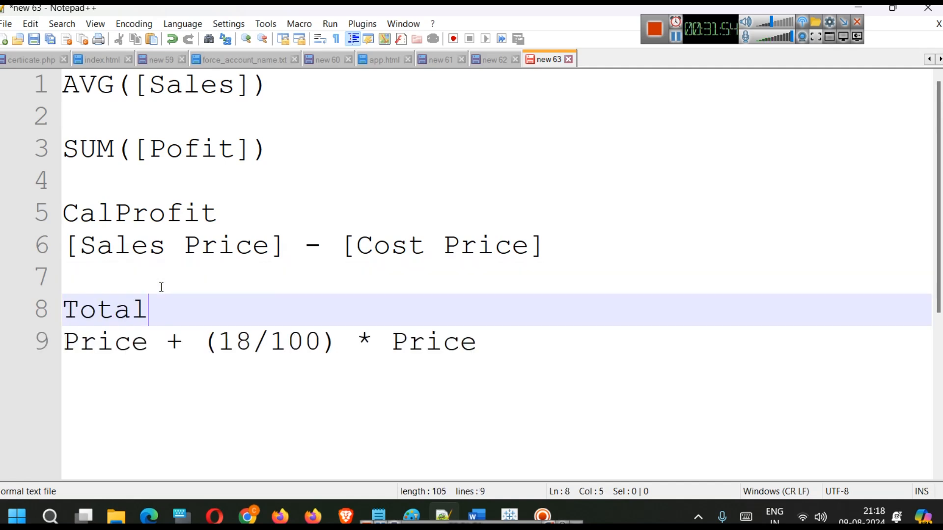
key(BackSpace)
key(BackSpace)
key(BackSpace)
key(BackSpace)
key(BackSpace)
text(M)
key(BackSpace)
text(TOt)
key(BackSpace)
key(BackSpace)
text(tal)
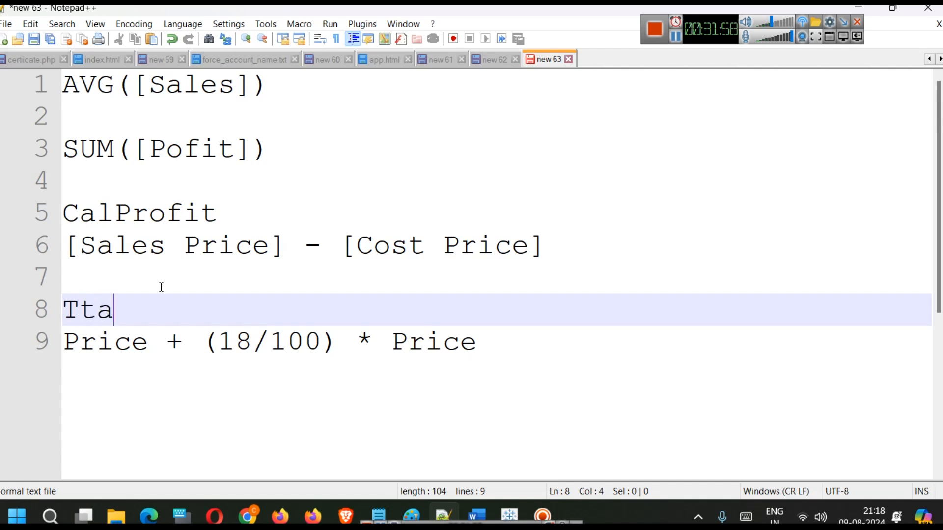
key(BackSpace)
key(BackSpace)
key(BackSpace)
text(otal)
Enclose both Price references in the Total formula in square brackets, giving [Price] + (18/100) * [Price].
click(73, 338)
key(Left)
text([)
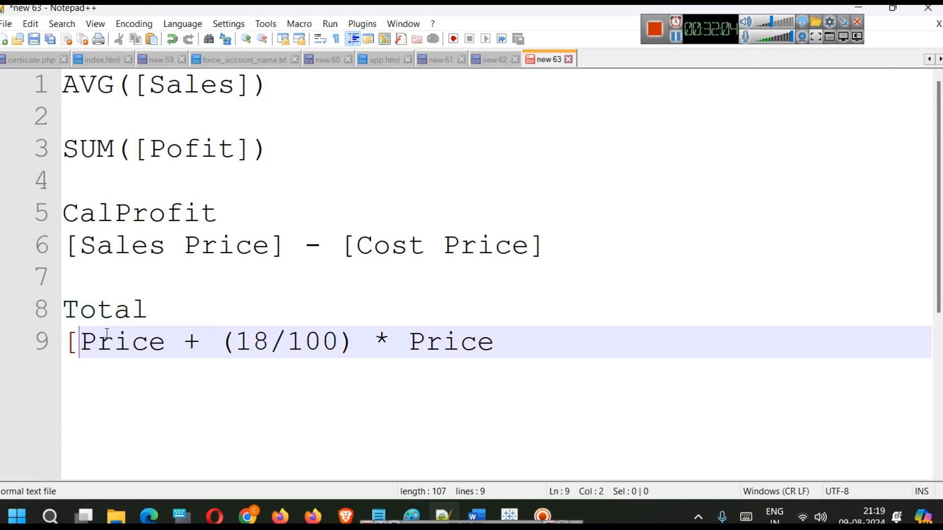
click(165, 339)
text(])
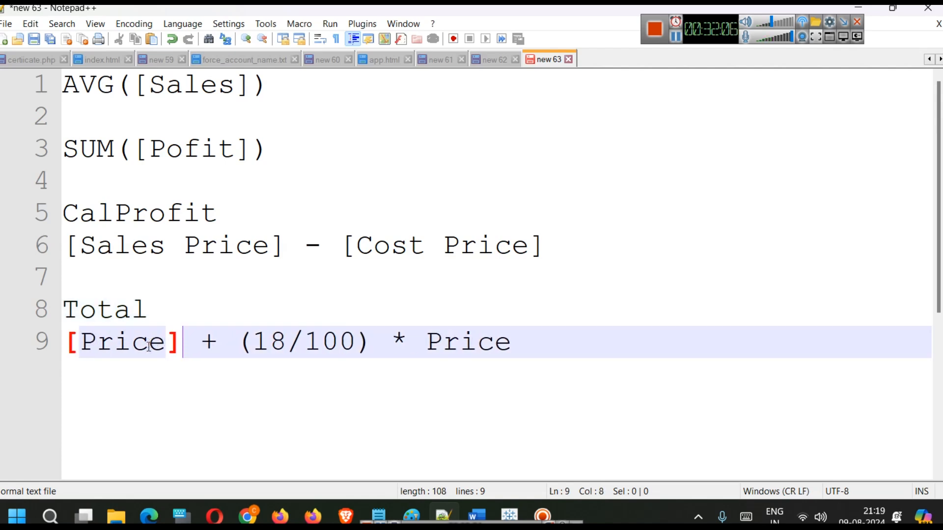
click(426, 342)
text(])
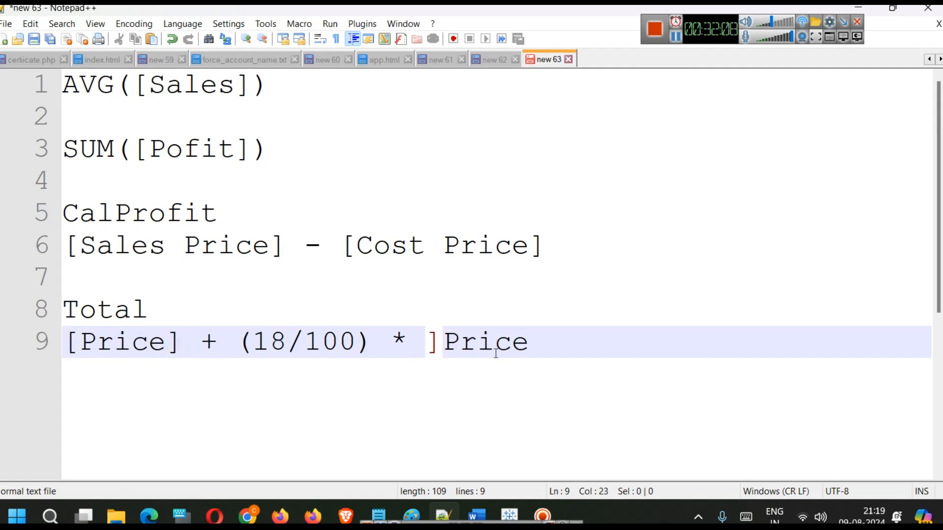
key(BackSpace)
text([)
click(524, 343)
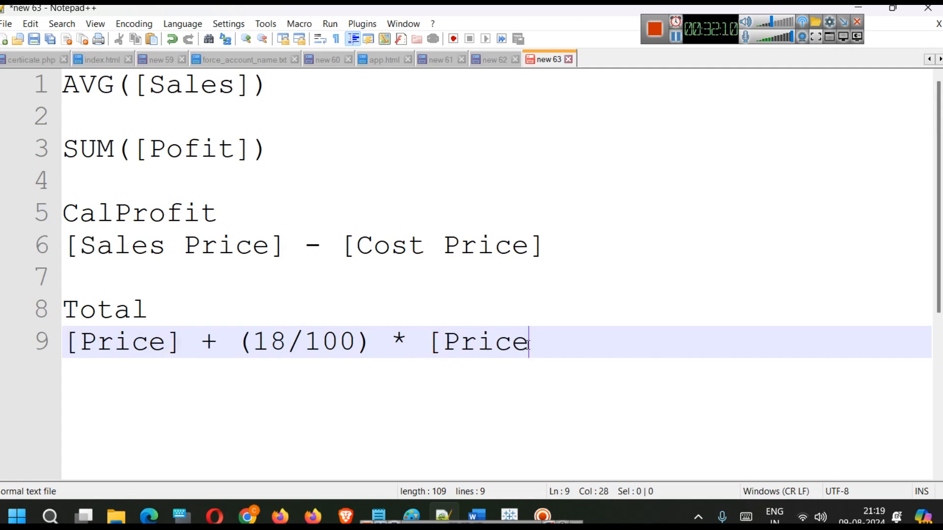
text(])
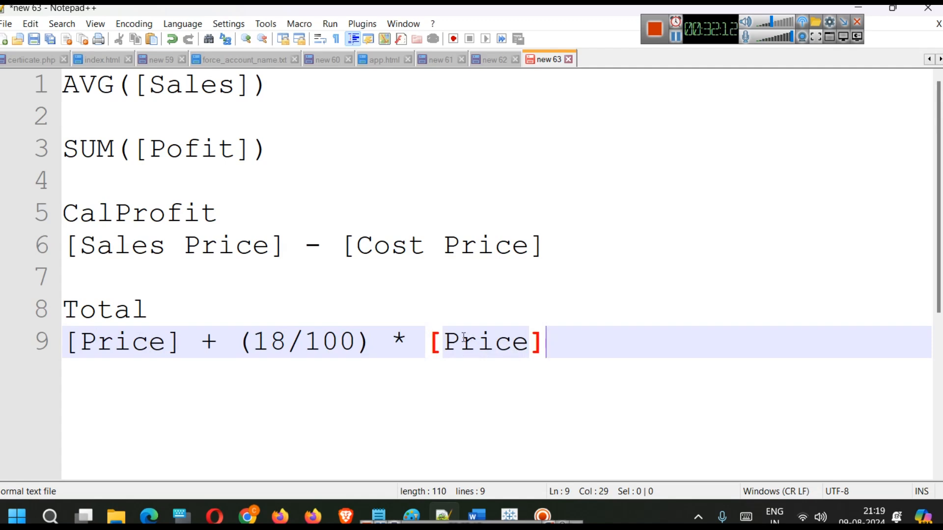
click(136, 143)
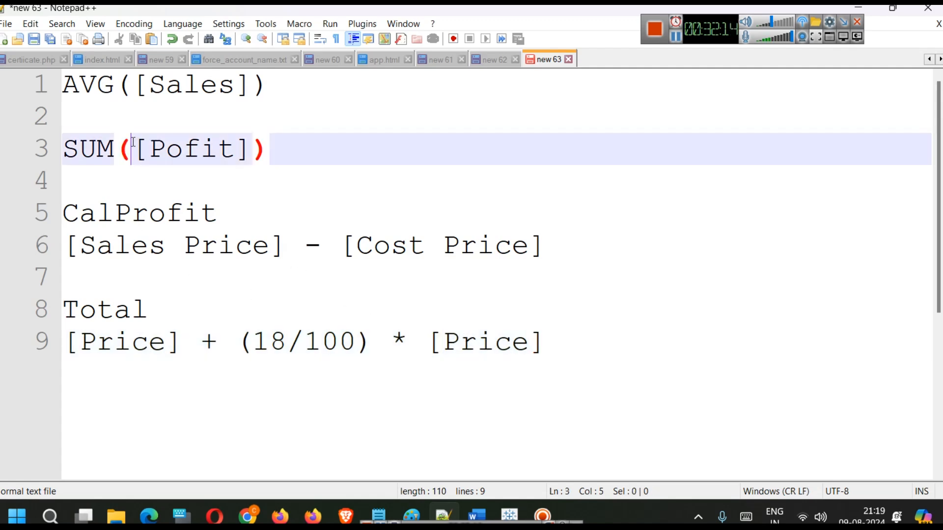
drag(132, 143, 41, 157)
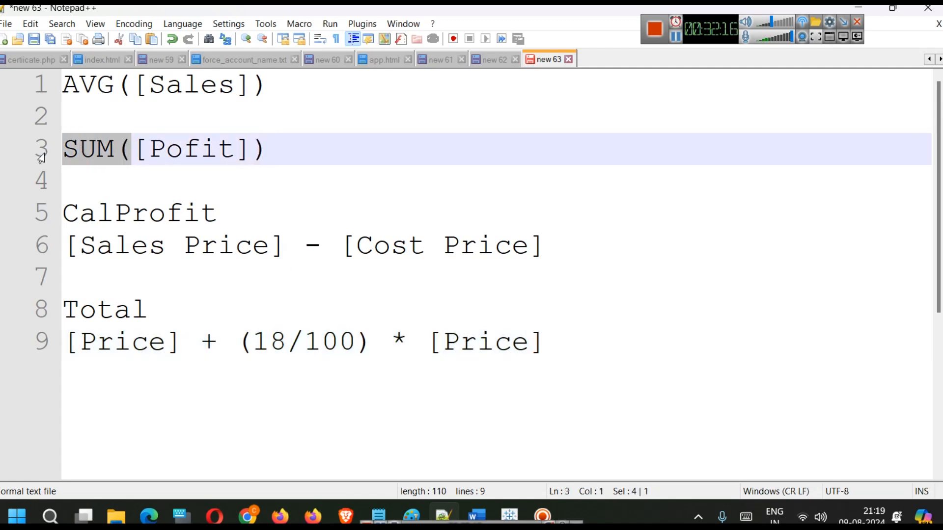
click(300, 130)
click(288, 146)
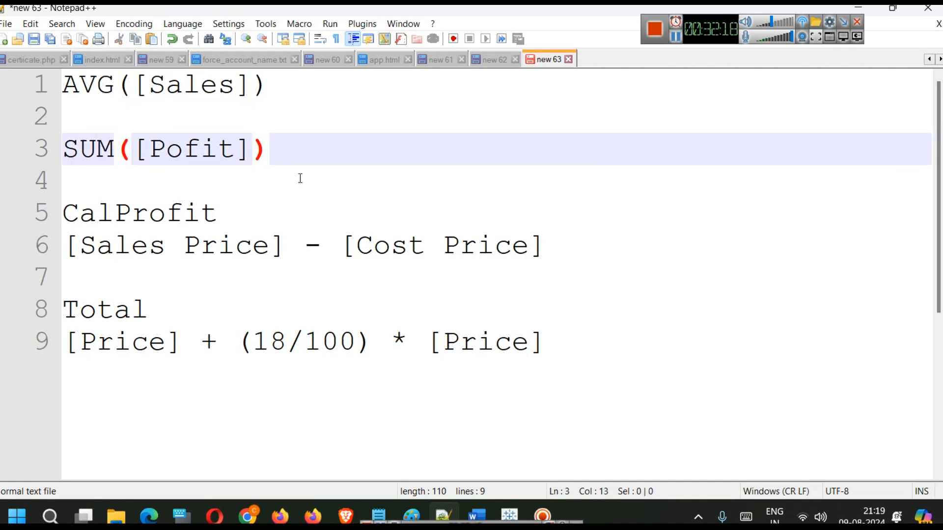
Switch back to Tableau, save the AverageSales calculated field as AVG([Sales]), and place it on Rows after State.
click(859, 8)
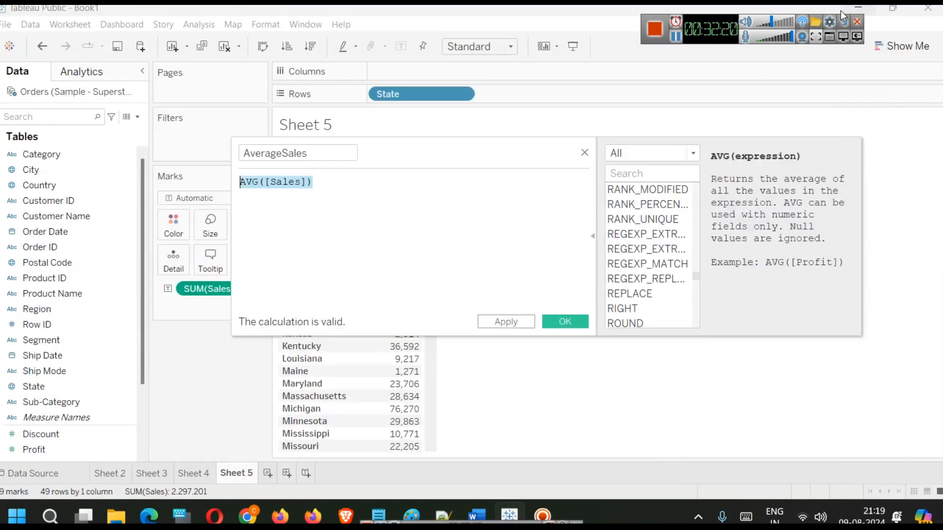
click(507, 324)
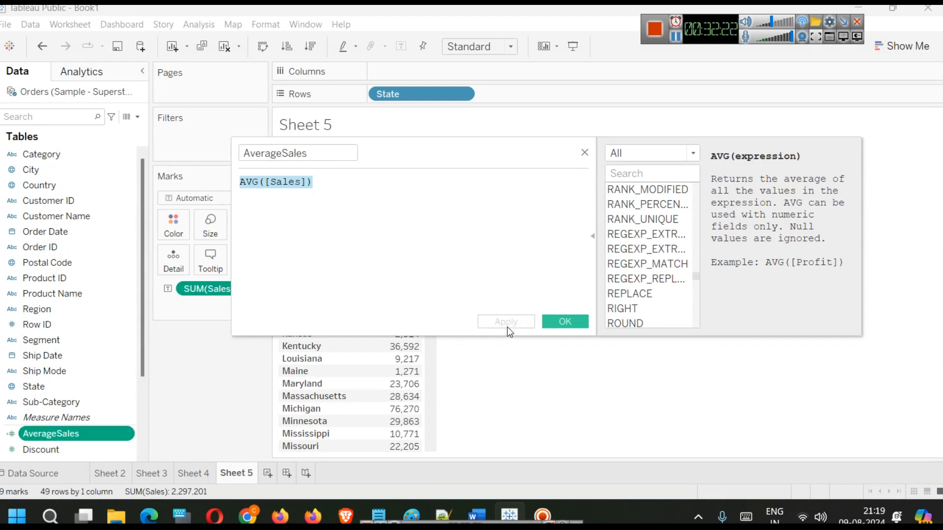
click(578, 323)
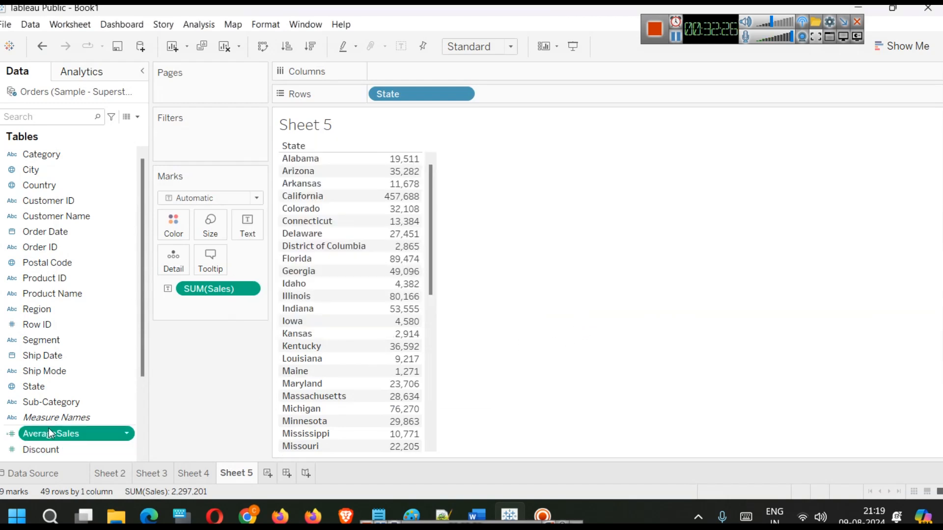
drag(66, 434, 572, 95)
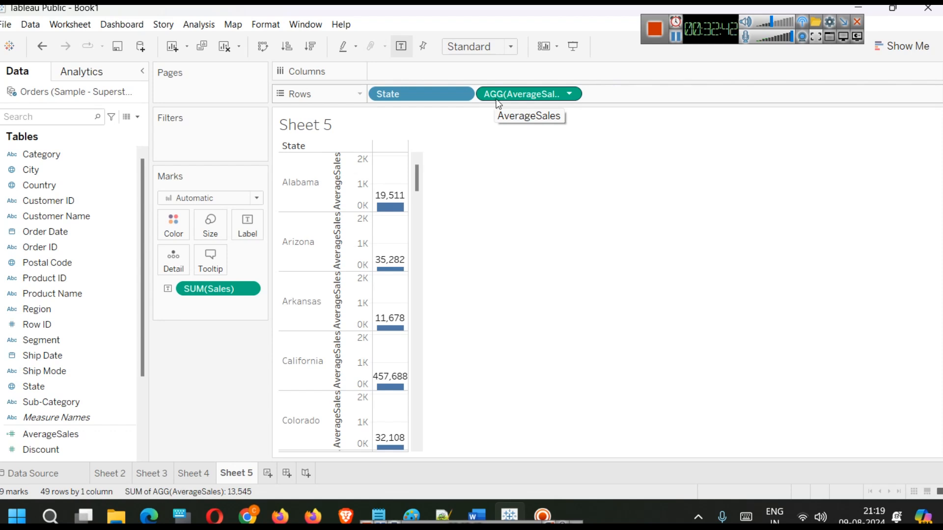
Turn the state view into a text table of AverageSales and Sales, and widen its measure columns to fit the AverageSales heading.
click(885, 48)
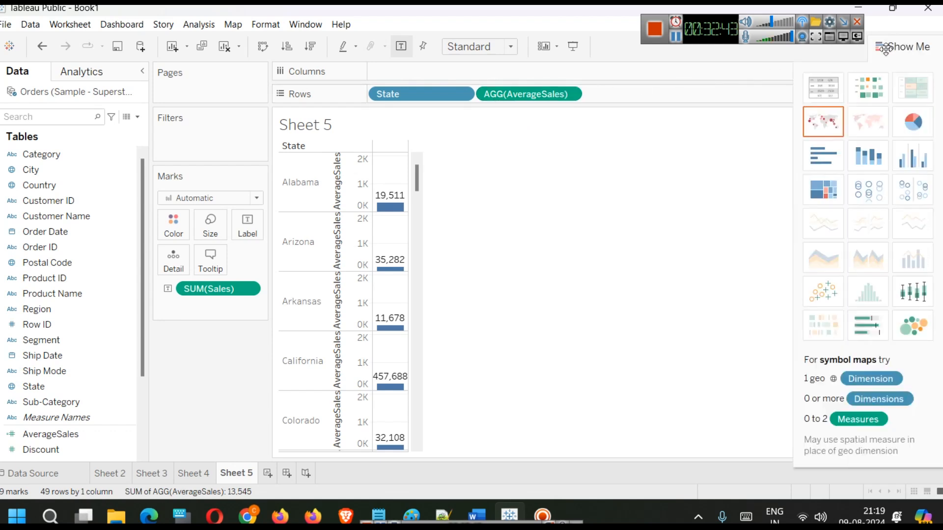
click(828, 96)
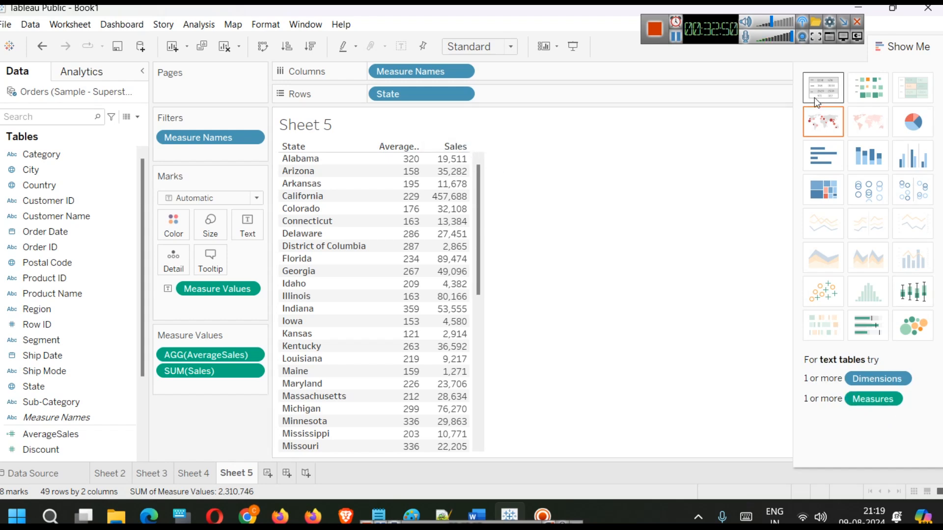
click(902, 47)
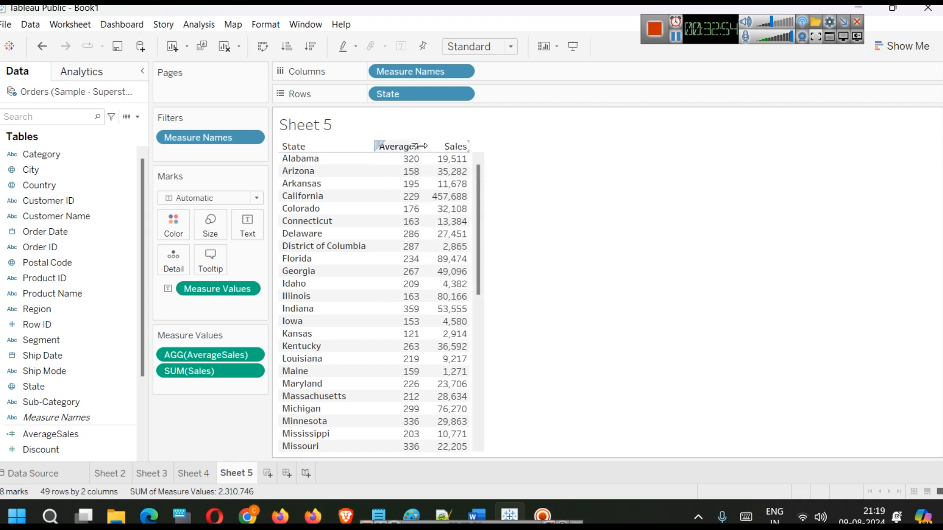
drag(422, 146, 439, 147)
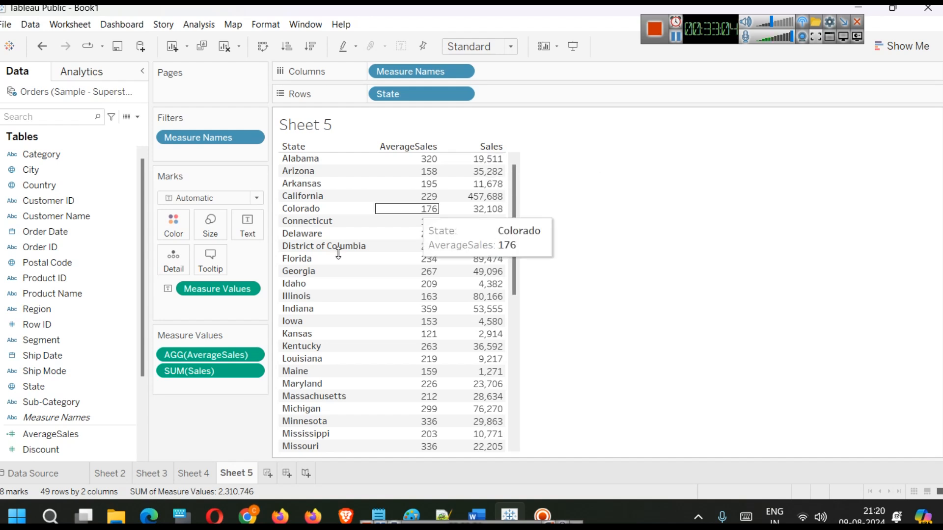
Try adding Orders (Count) to Rows after State and converting the view back to a text table.
scroll(54, 376, down, 3)
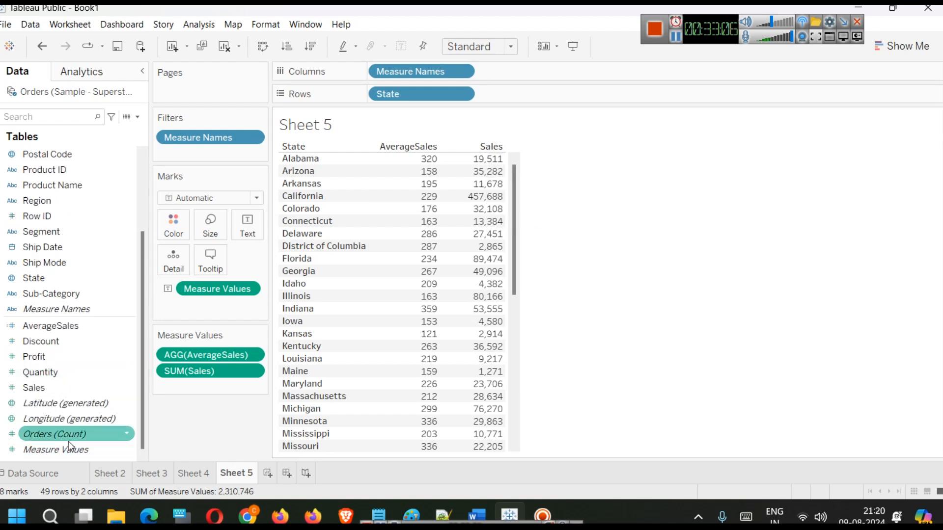
mouse_move(69, 436)
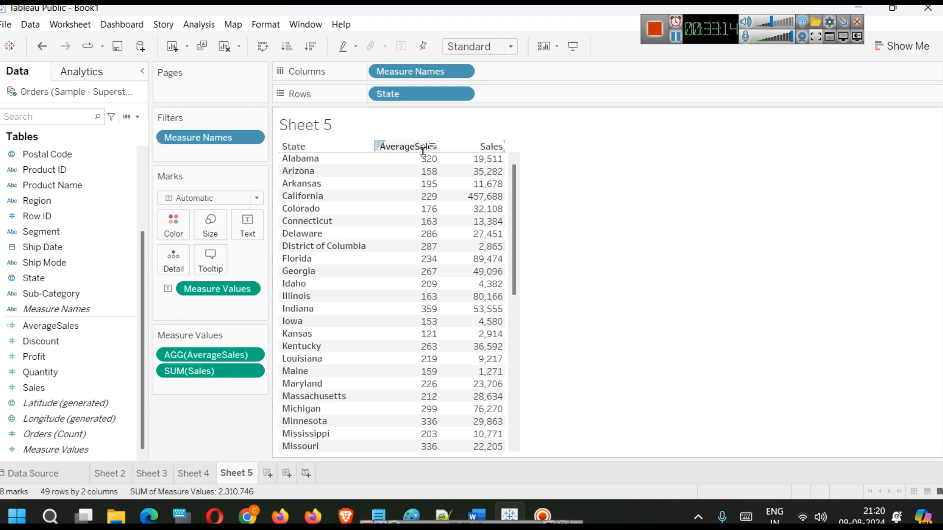
drag(49, 434, 592, 96)
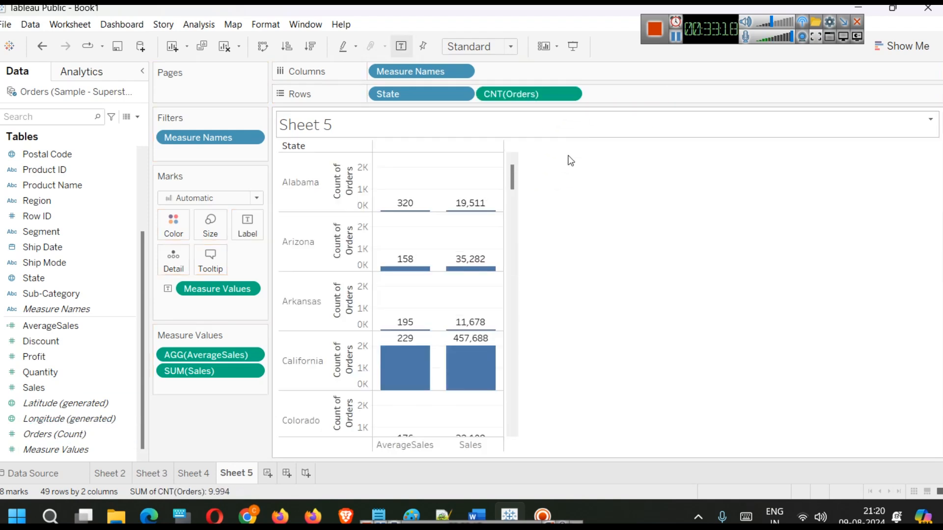
click(902, 46)
click(814, 97)
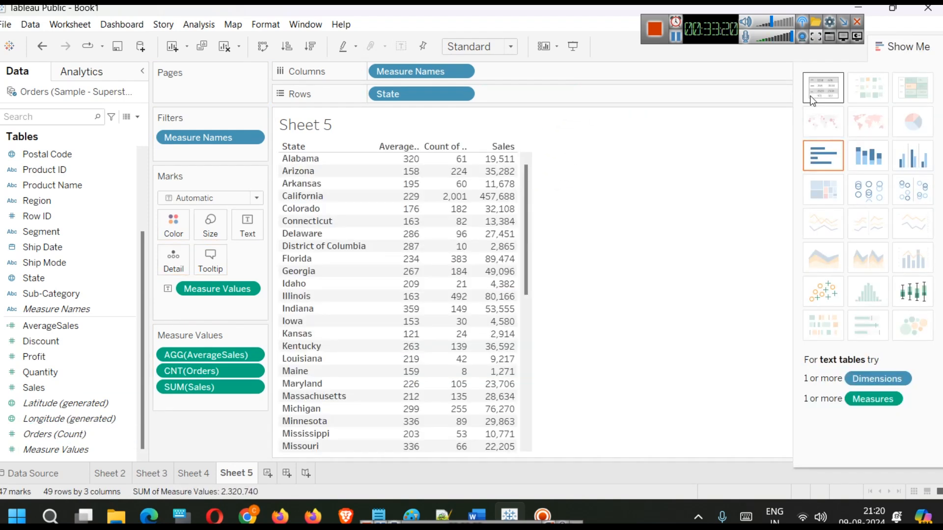
mouse_move(488, 162)
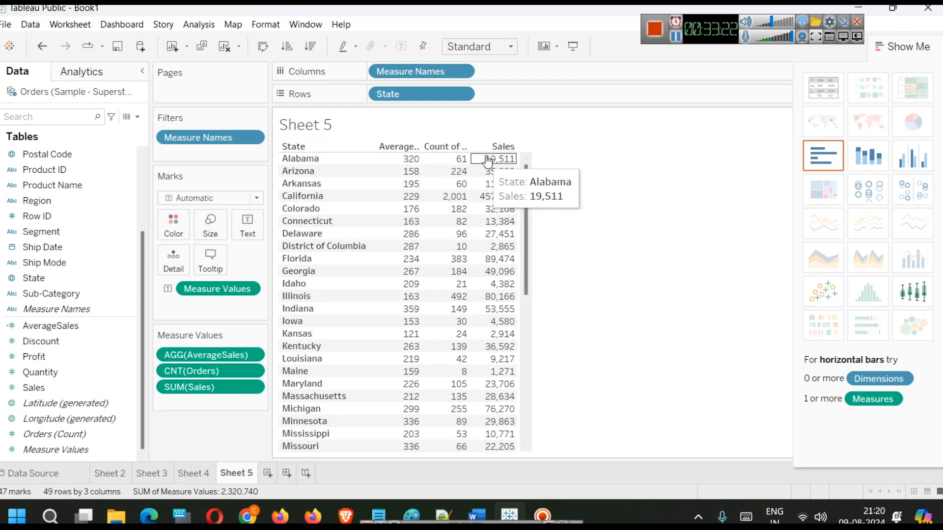
drag(470, 142, 622, 219)
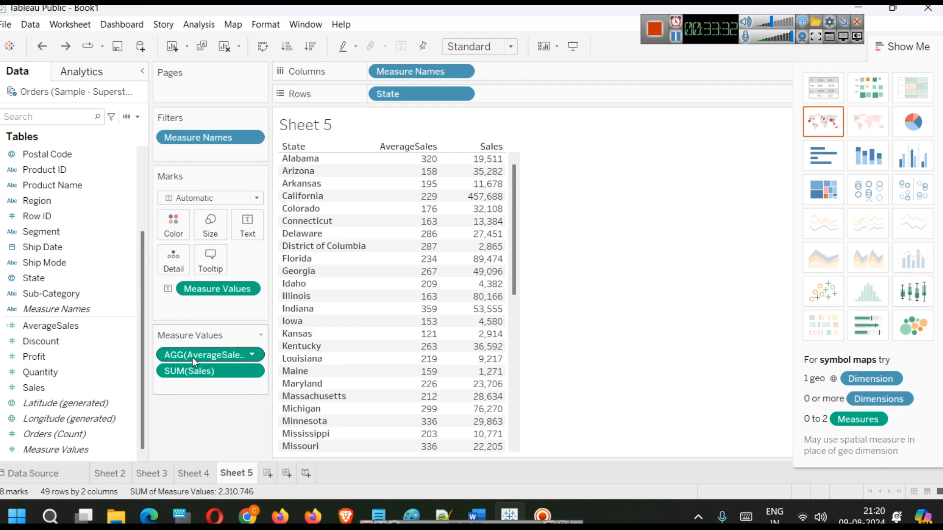
Add Orders (Count) to Measure Values below SUM(Sales) and widen the table columns to fit the Count of Orders heading.
drag(54, 434, 231, 393)
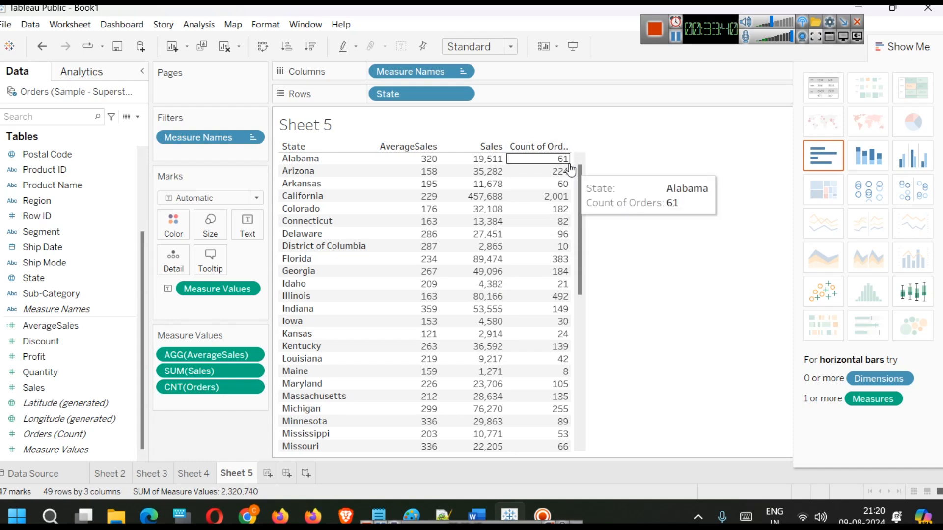
drag(570, 161, 589, 161)
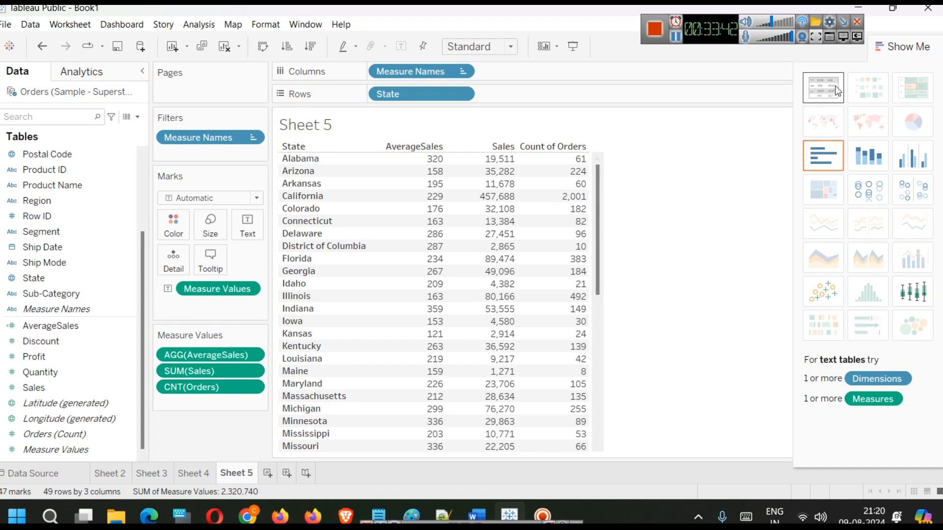
click(902, 47)
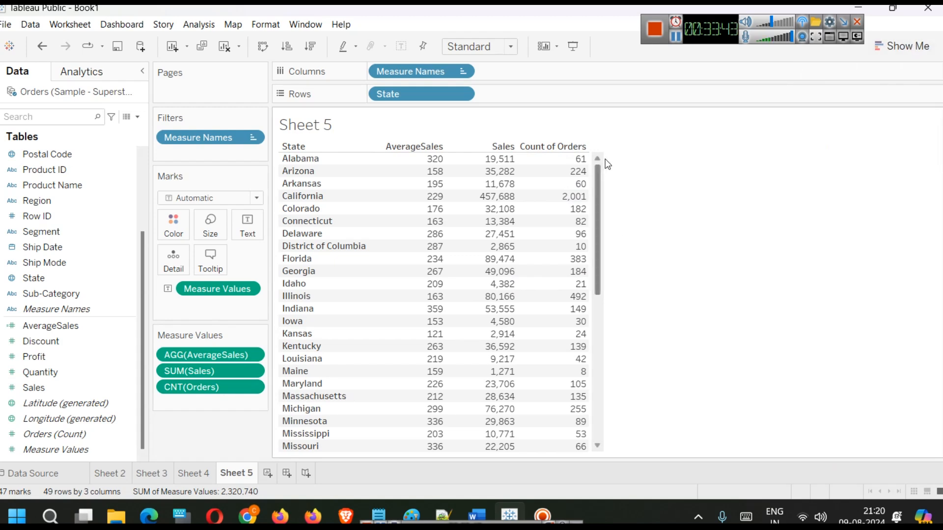
Change the alias of the Count of Orders column heading to Order Count.
click(553, 146)
right_click(553, 146)
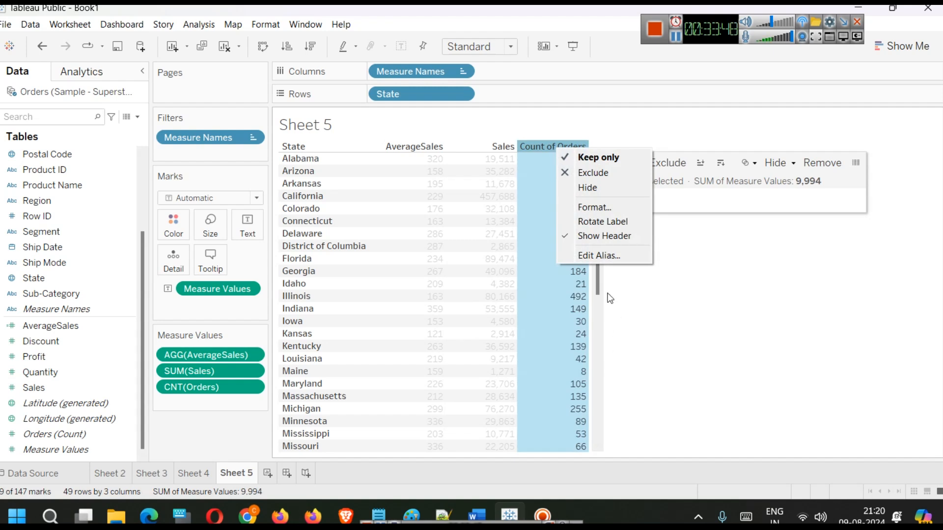
click(597, 255)
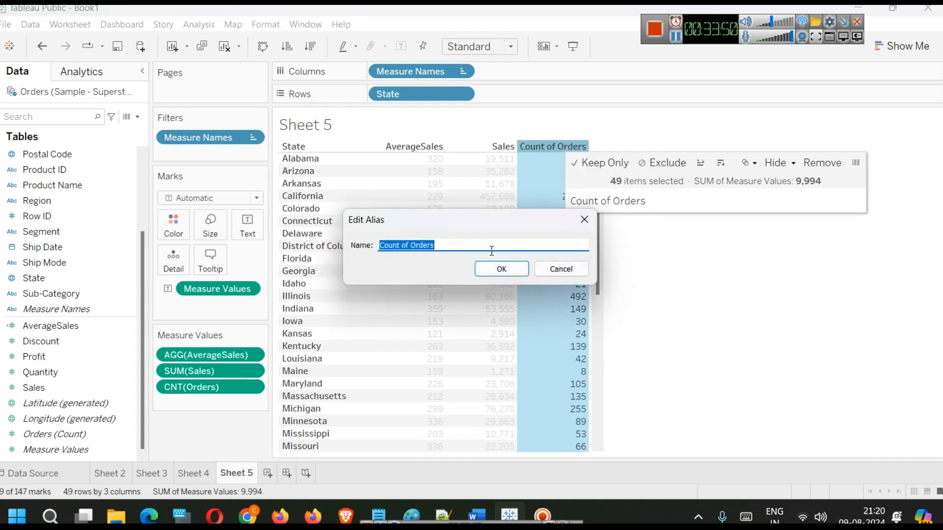
text(O)
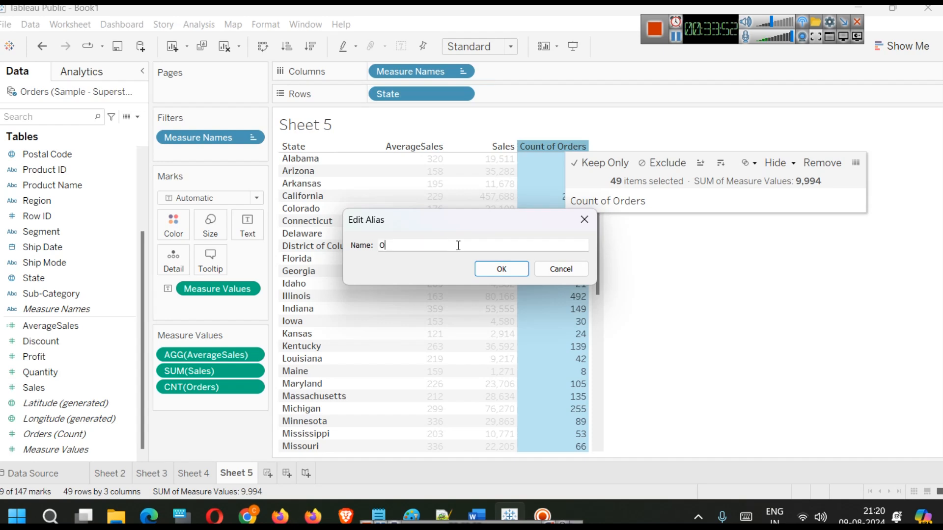
text(rder Count)
click(491, 269)
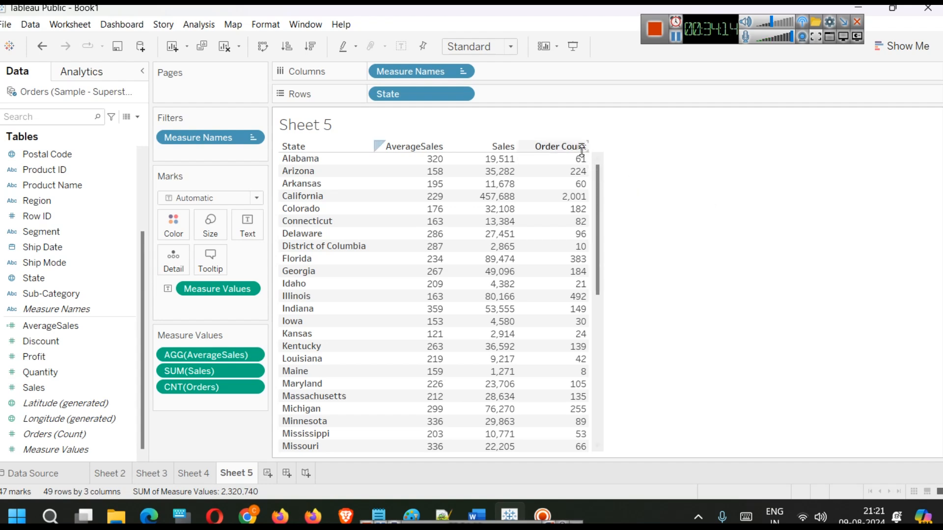
right_click(561, 146)
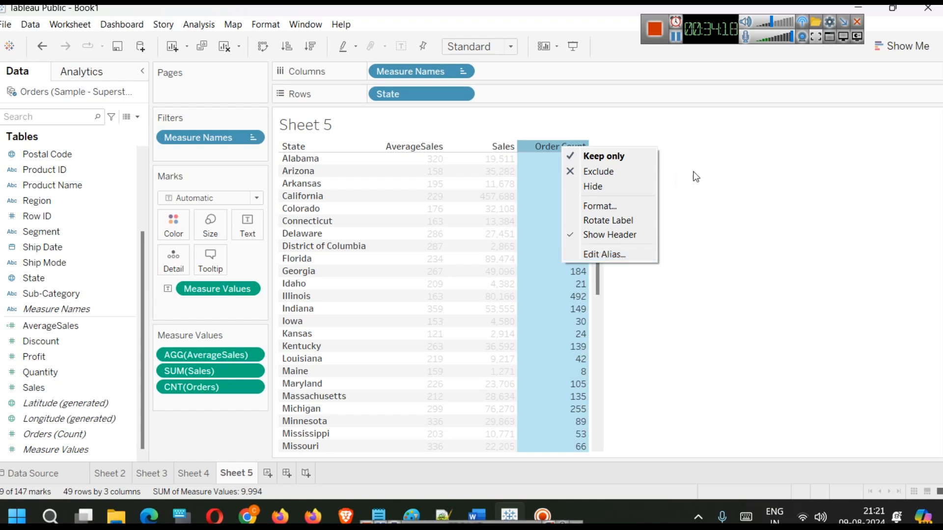
click(638, 231)
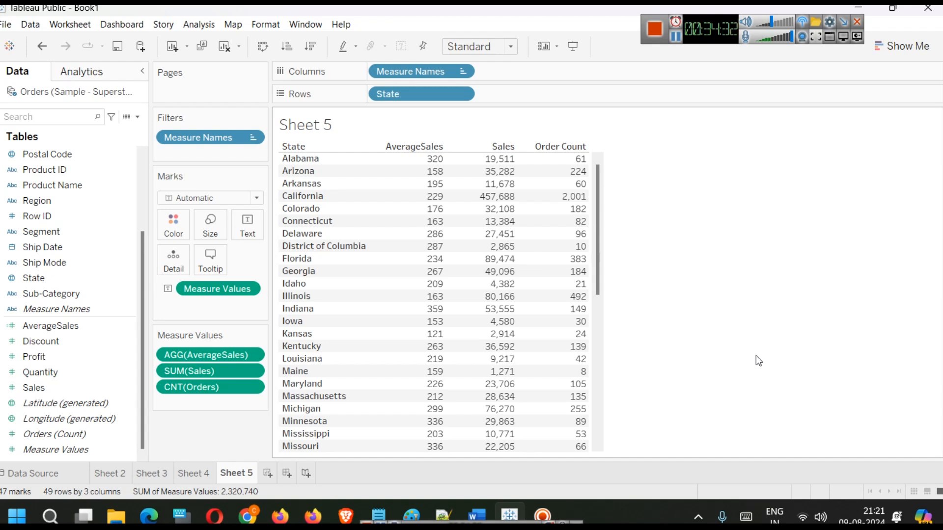
Start a new calculated field and insert MAKEPOINT into its formula from the functions matching make.
click(138, 117)
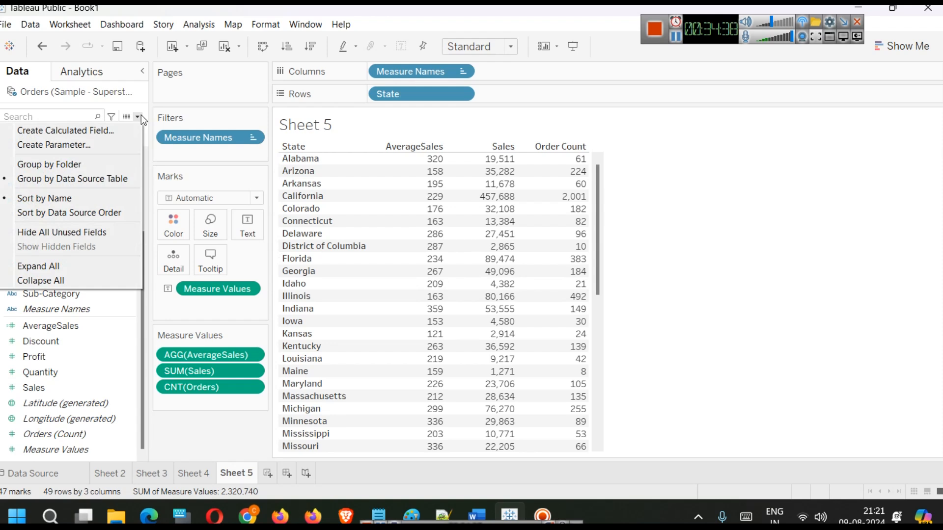
click(111, 126)
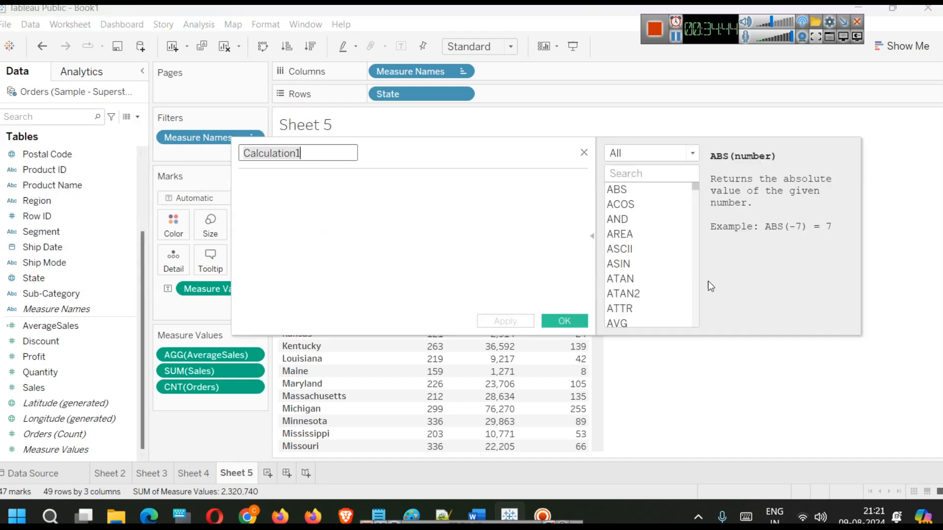
scroll(681, 261, down, 3)
click(642, 172)
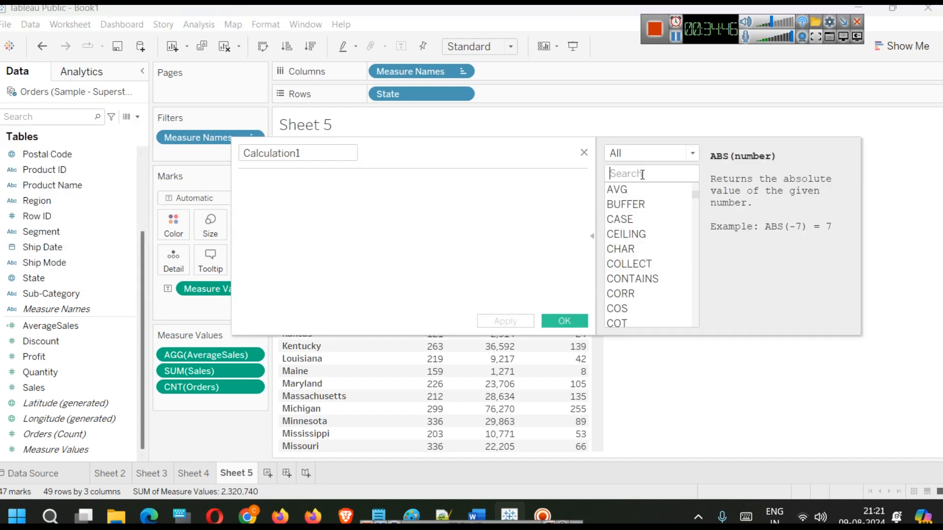
text(make)
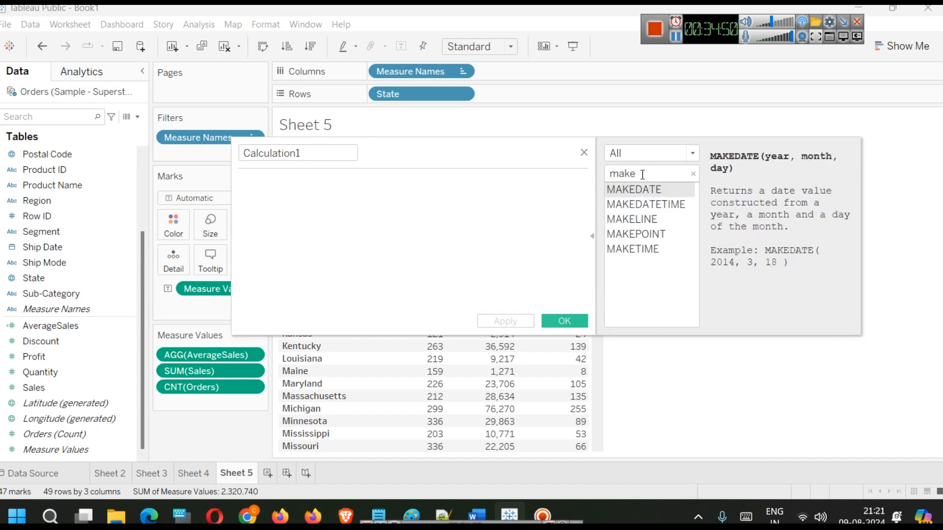
click(675, 219)
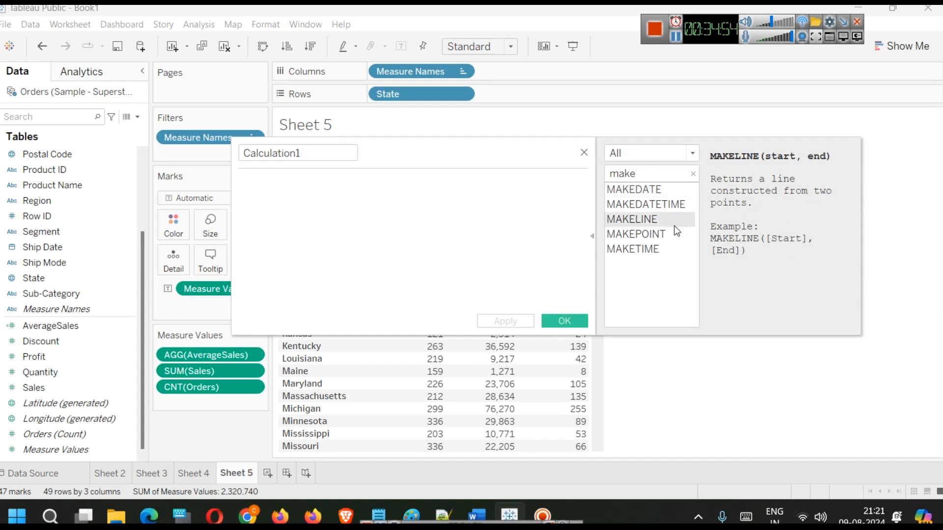
click(668, 234)
scroll(805, 267, down, 1)
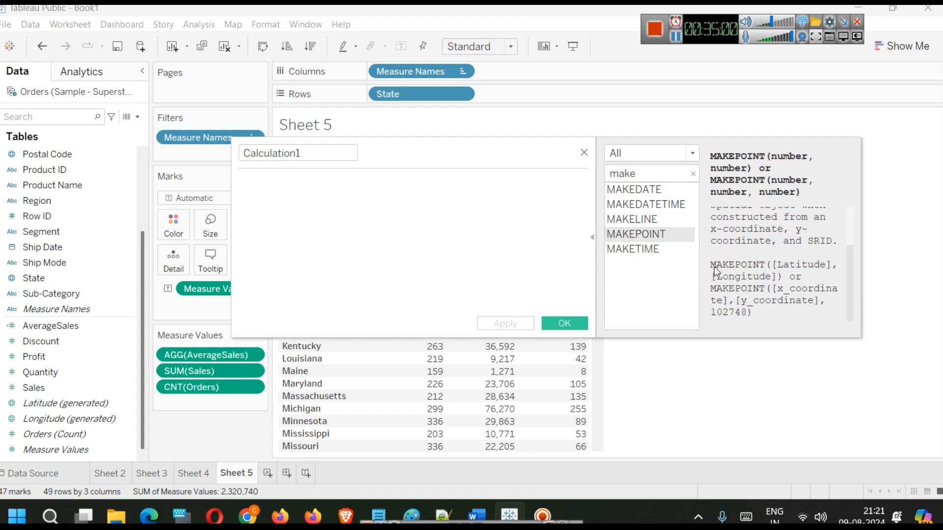
double_click(638, 232)
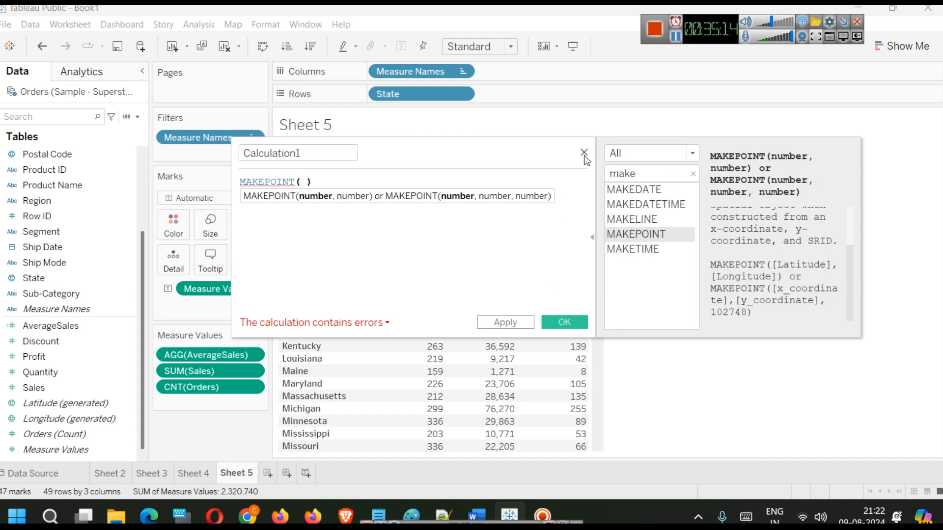
Search the function list for area to read the AREA function's description.
click(660, 169)
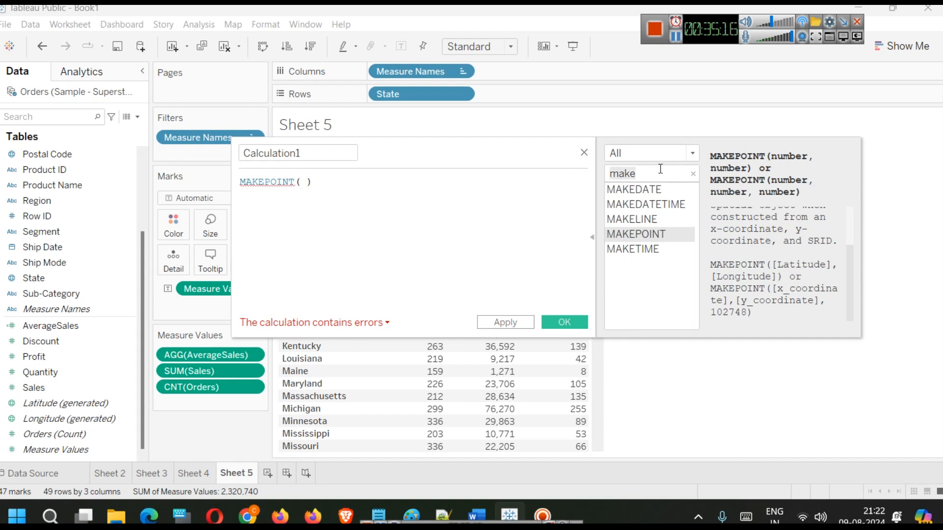
key(BackSpace)
key(BackSpace)
key(BackSpace)
key(BackSpace)
text(area)
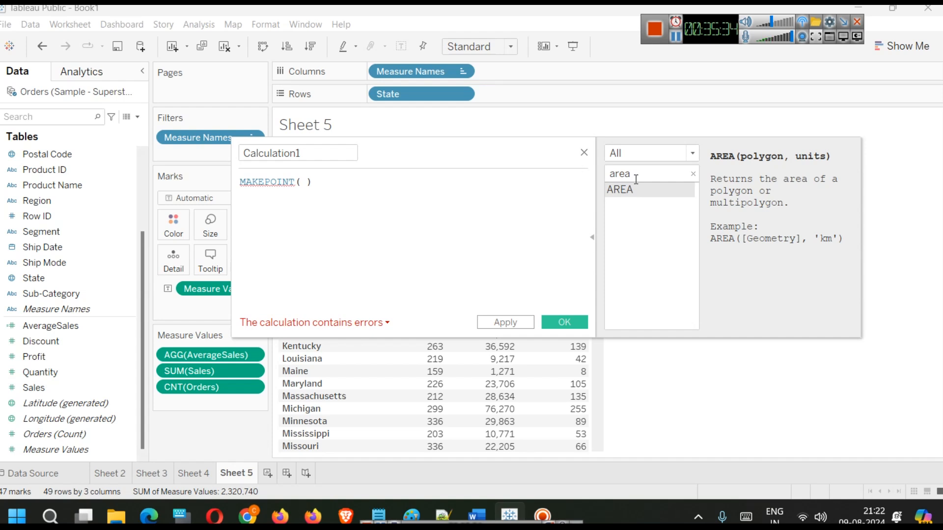
Examine the state sales map on Sheet 3 with the calculation editor moved aside, and bring the editor back over the map.
click(189, 473)
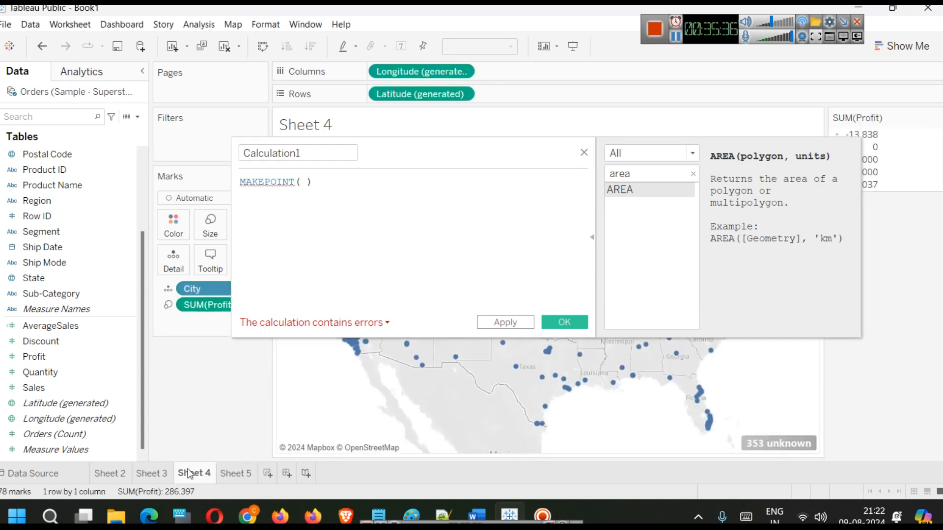
click(152, 473)
drag(516, 141, 625, 376)
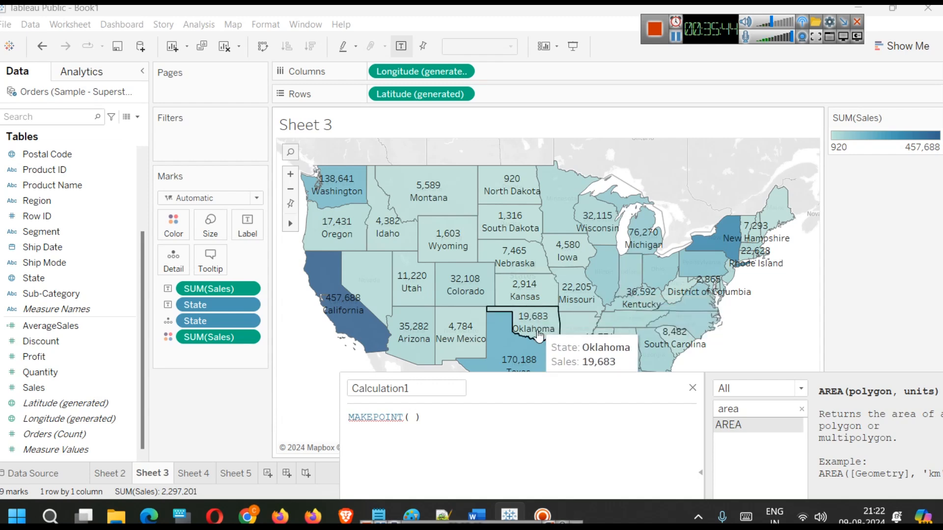
drag(538, 384, 480, 158)
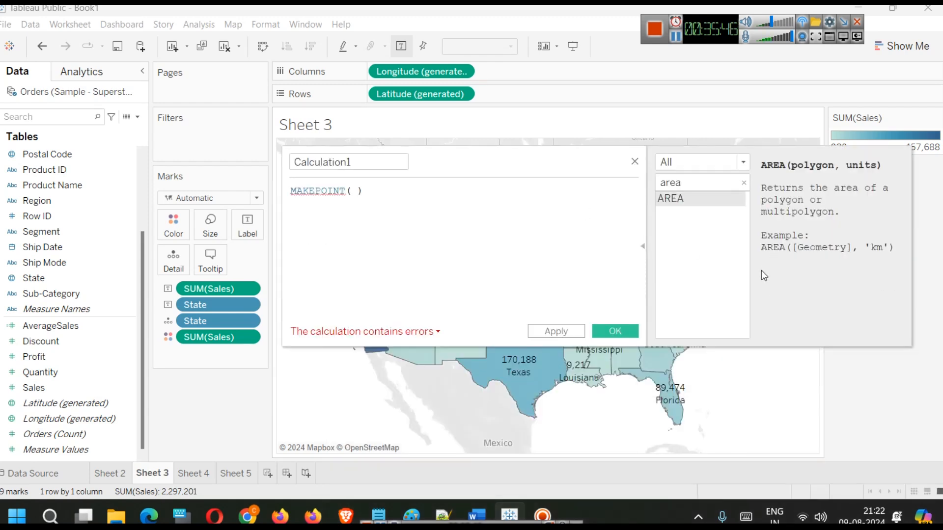
Replace the MAKEPOINT formula with the trial text Ge and clear it, leaving the calculation empty.
click(424, 195)
key(ctrl+a)
text(Ge)
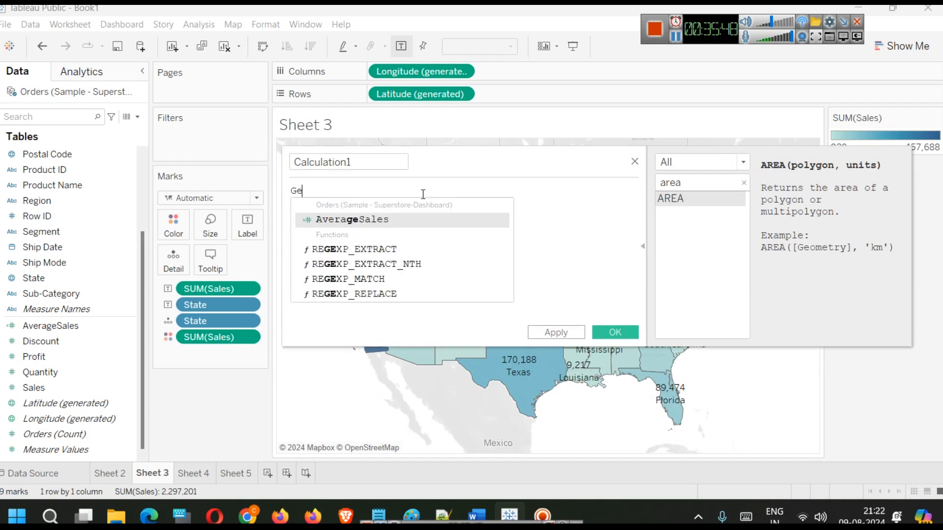
key(ctrl+a)
key(BackSpace)
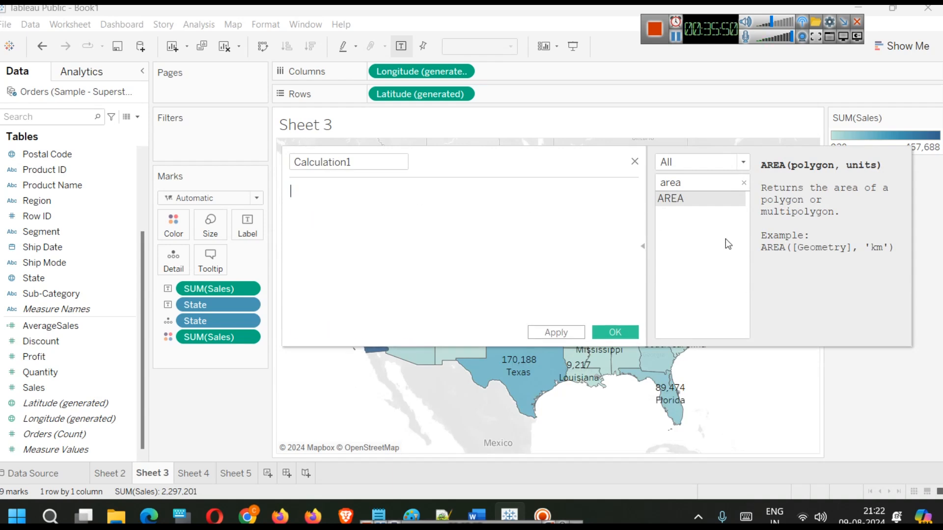
Search the function list for geo, clear the search, and browse through the complete list of functions.
double_click(712, 179)
text(gem)
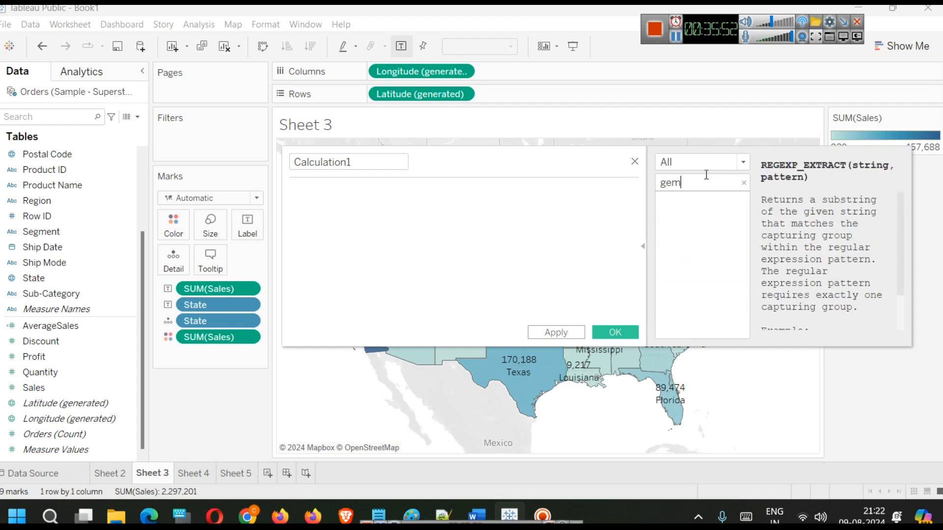
key(BackSpace)
text(o)
key(BackSpace)
key(BackSpace)
key(BackSpace)
scroll(726, 241, down, 20)
scroll(726, 241, down, 20)
scroll(718, 248, up, 12)
scroll(719, 249, up, 20)
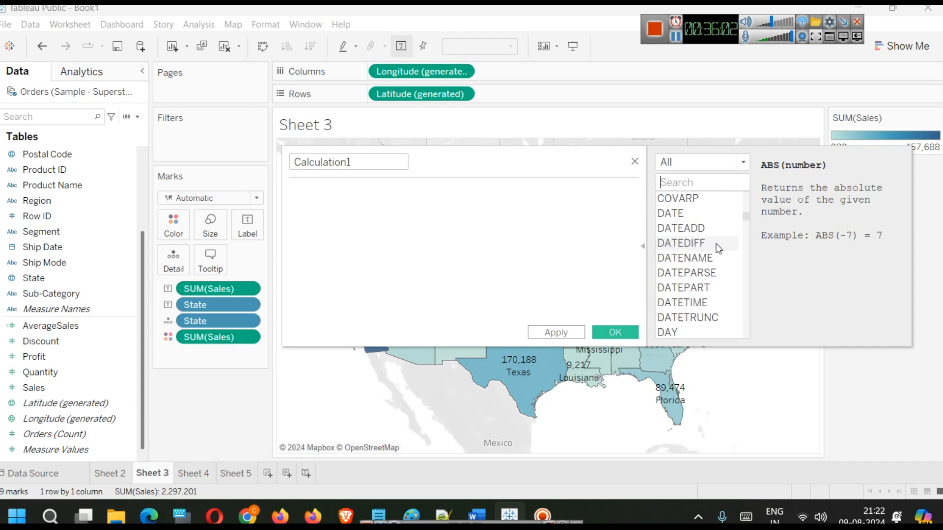
Read the AREA function's description and browse further through the complete function list.
scroll(719, 249, up, 8)
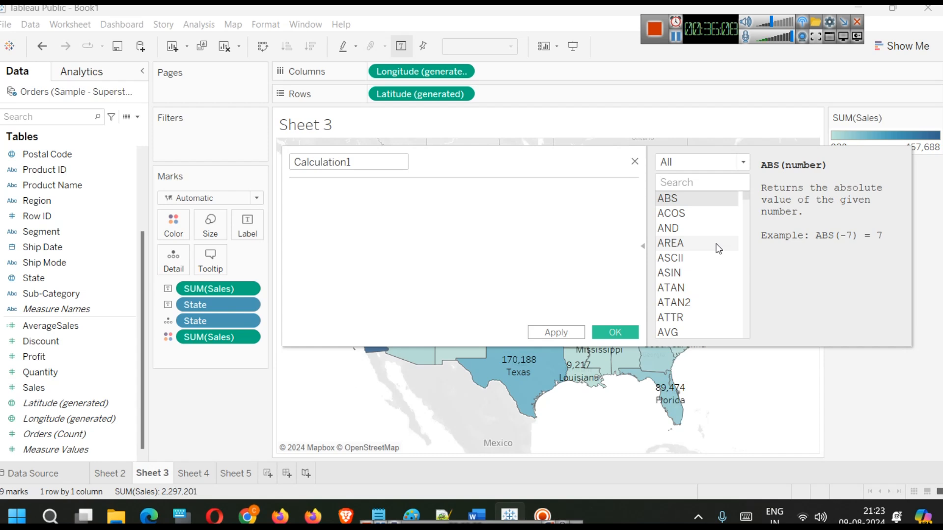
click(697, 244)
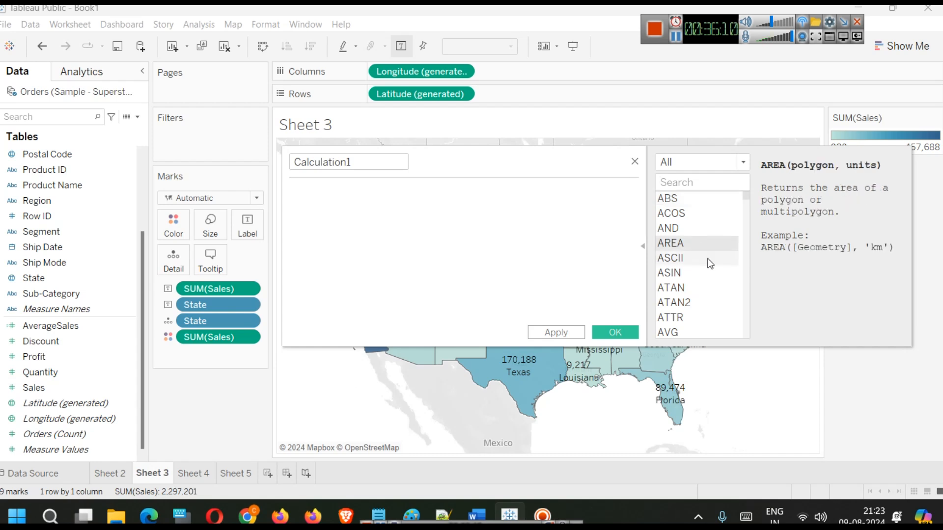
scroll(707, 259, down, 2)
scroll(707, 259, down, 7)
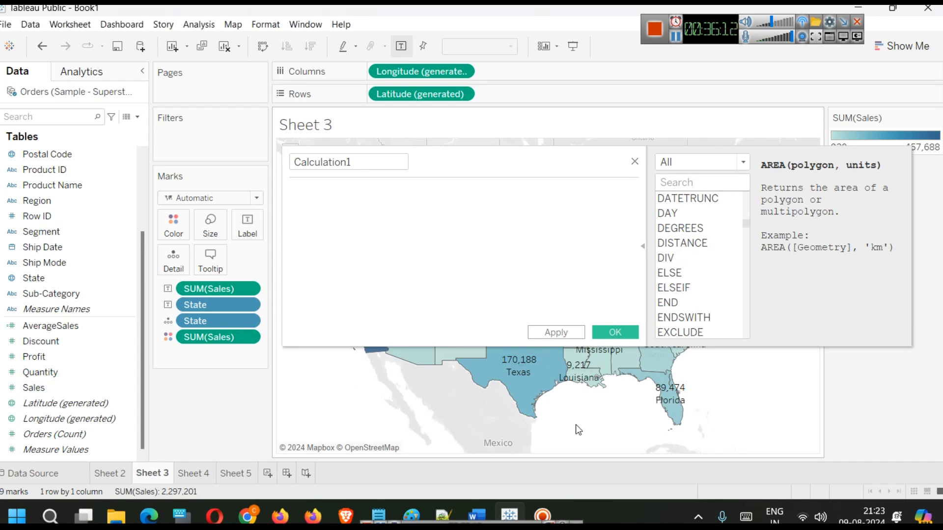
Examine the city profit map on Sheet 4 with the calculation editor moved clear of it.
click(193, 472)
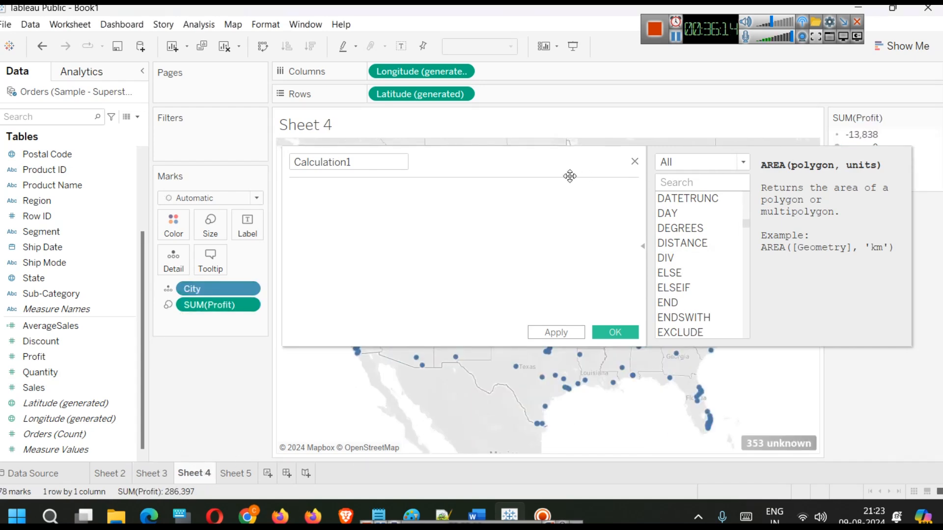
drag(562, 169, 658, 326)
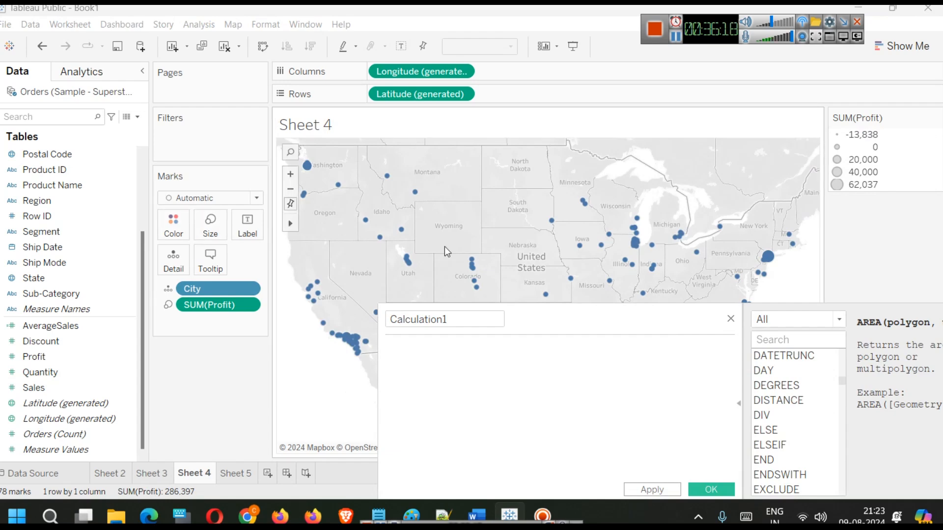
scroll(89, 245, up, 3)
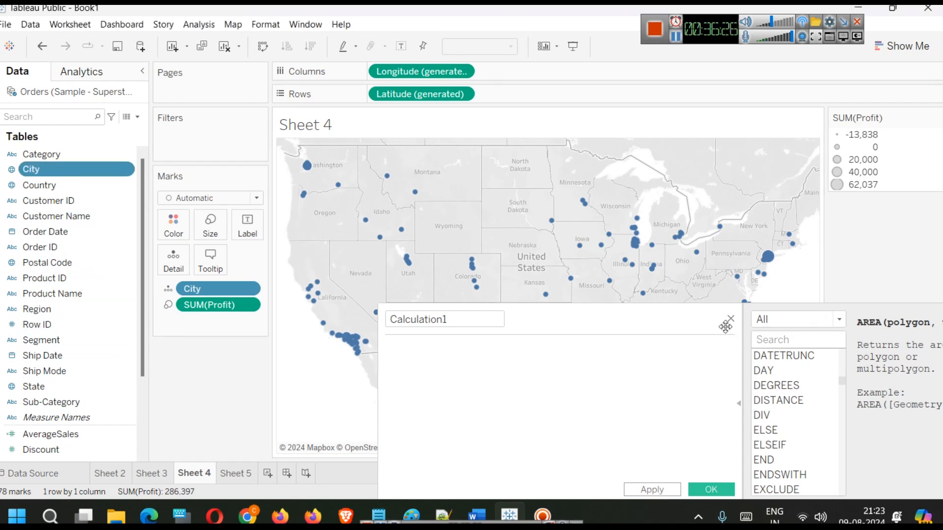
drag(709, 326, 653, 185)
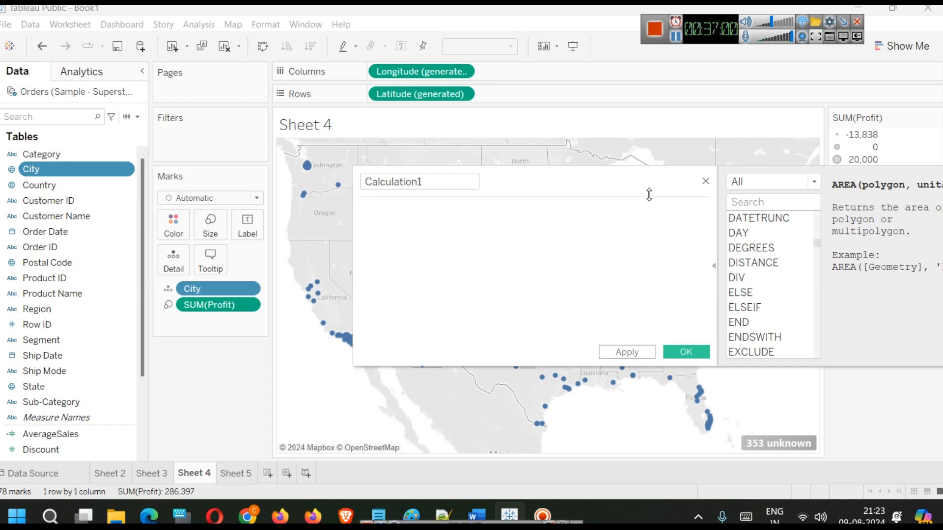
drag(600, 175, 658, 343)
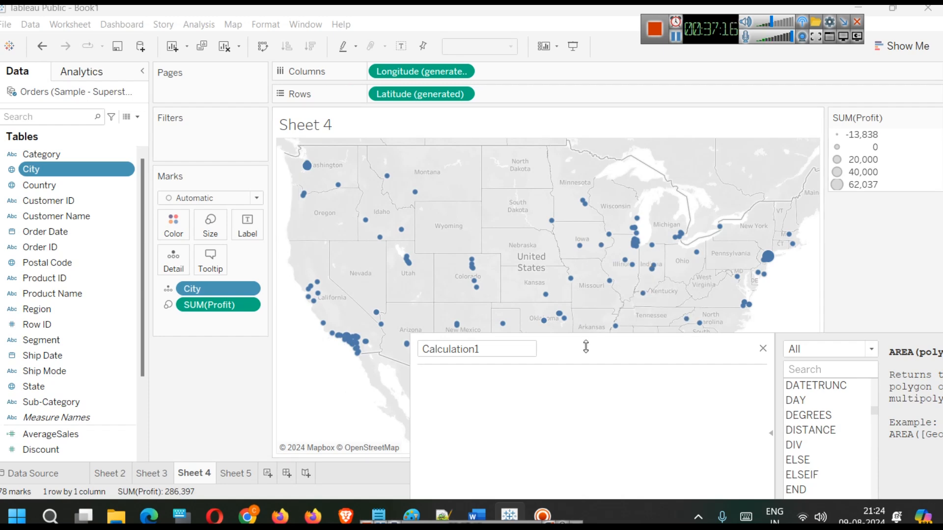
Bring the calculation editor back over the map, insert the MAKEPOINT function into the empty formula, and read its description.
drag(587, 347, 473, 201)
click(428, 249)
text(MAKE)
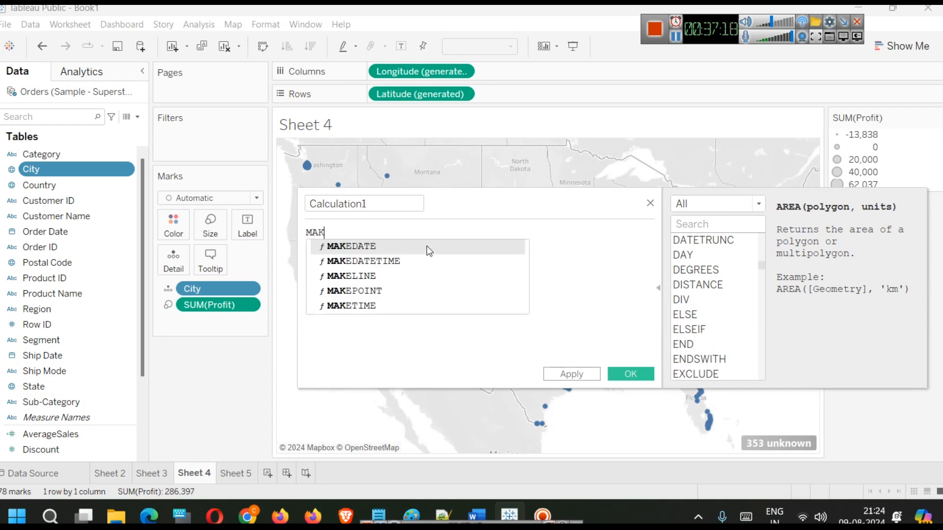
key(Down)
key(Down)
key(Down)
key(Return)
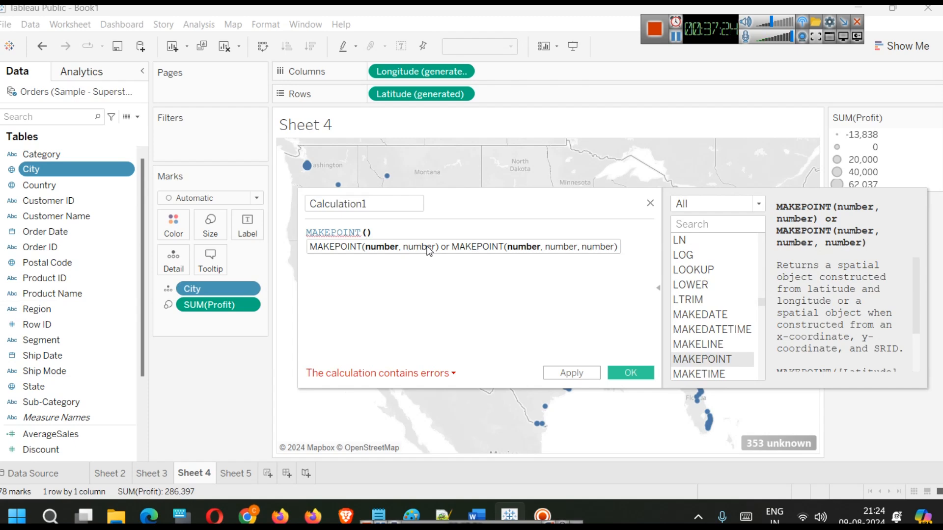
scroll(849, 325, down, 2)
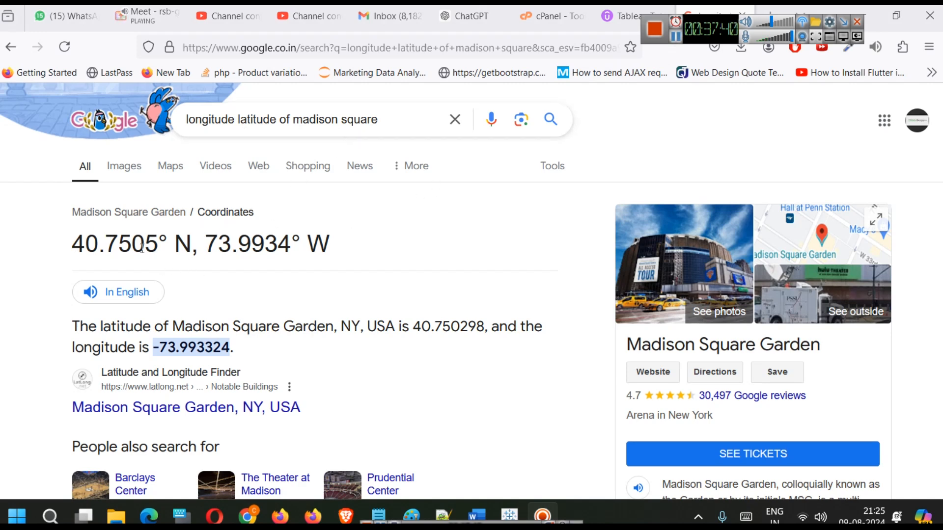
Highlight the Madison Square Garden coordinates in the browser's Google result, and switch back to the MAKEPOINT formula in Tableau.
drag(74, 243, 364, 248)
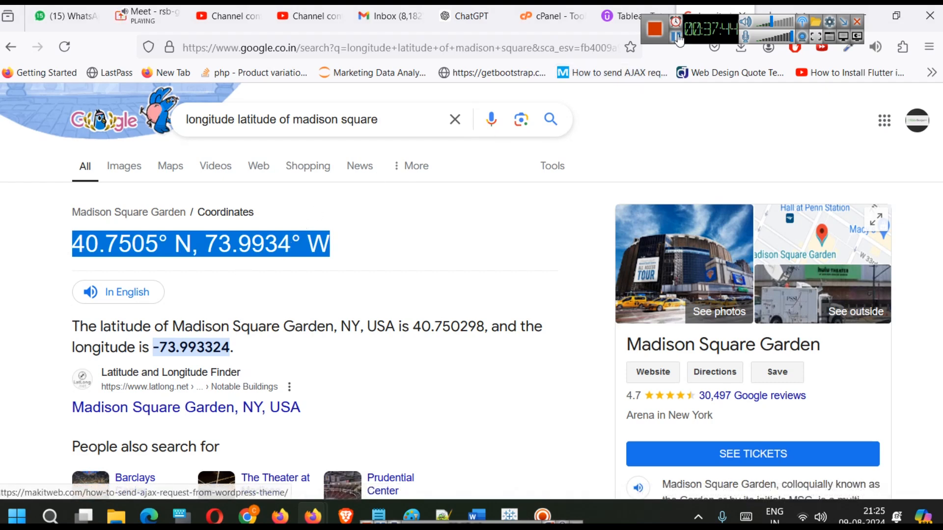
key(alt+Tab)
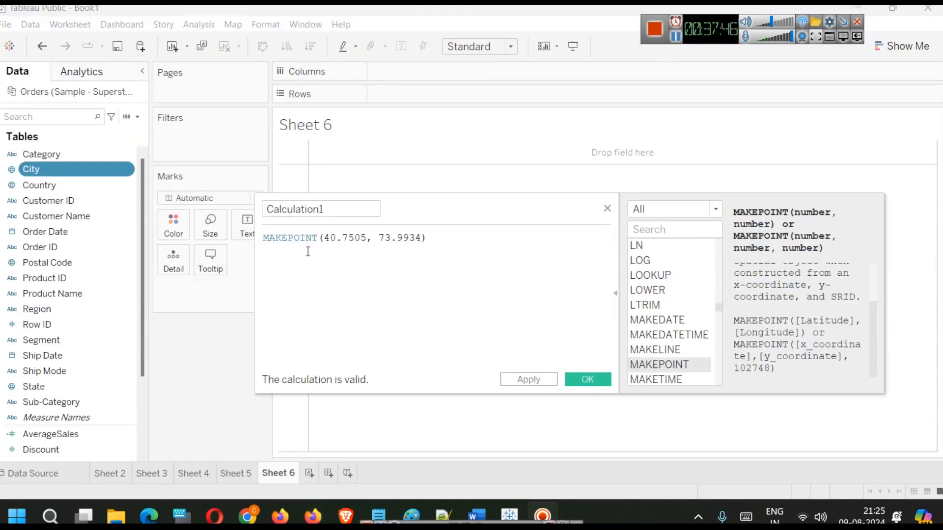
click(271, 380)
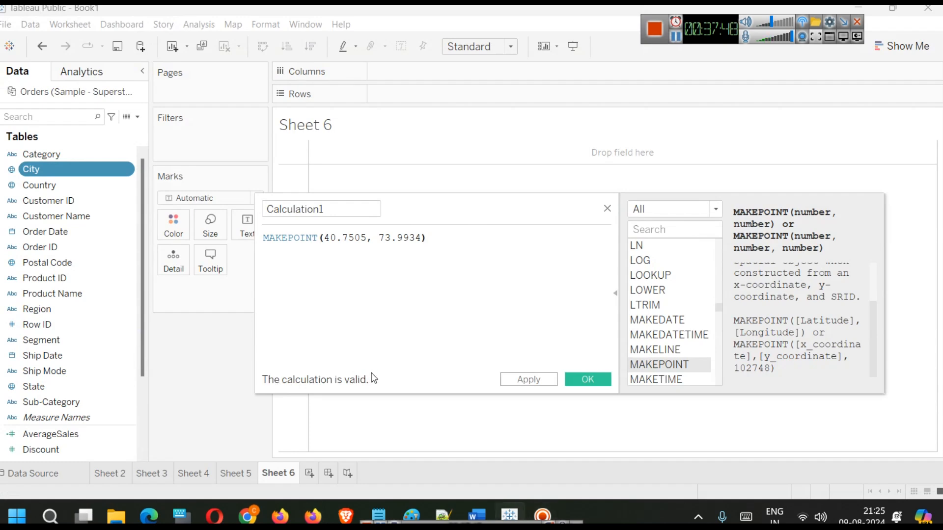
Test the formula validation by adding a stray x after 40.7505 in MAKEPOINT, and remove the x.
click(369, 238)
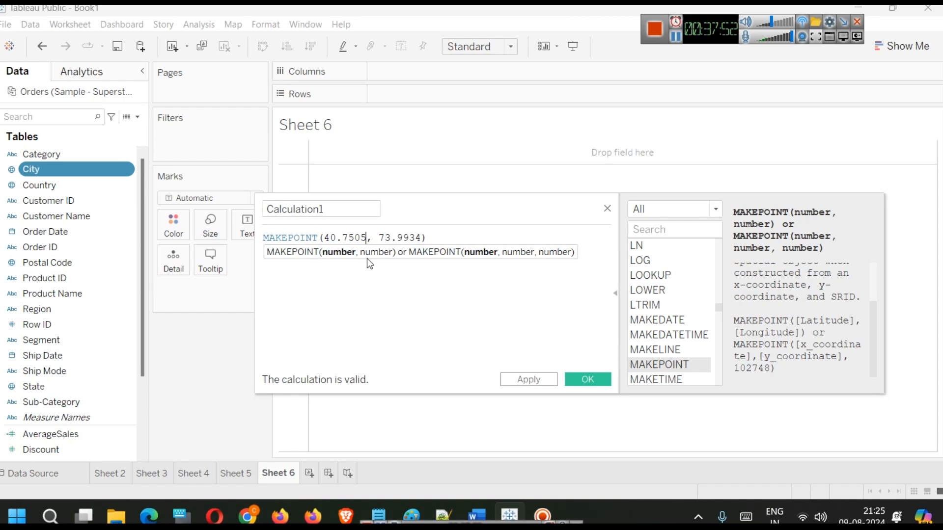
text(x)
click(384, 337)
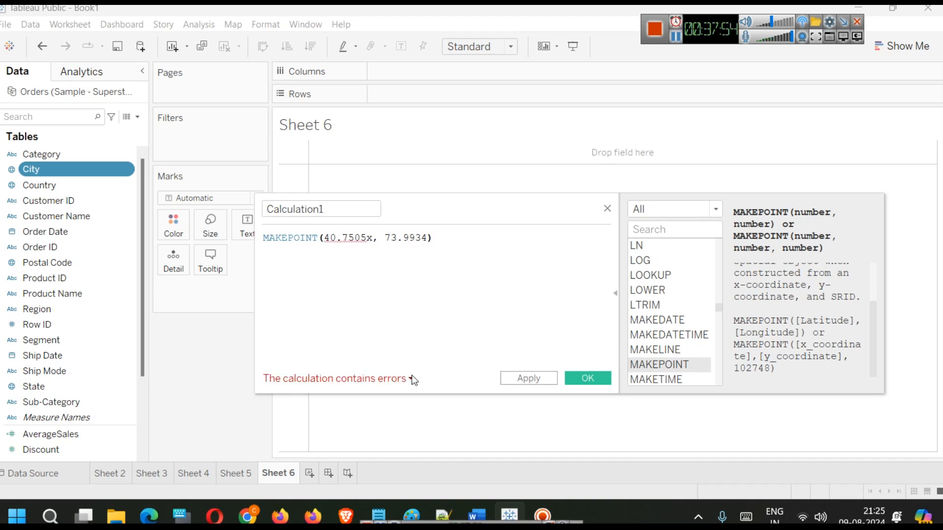
click(373, 239)
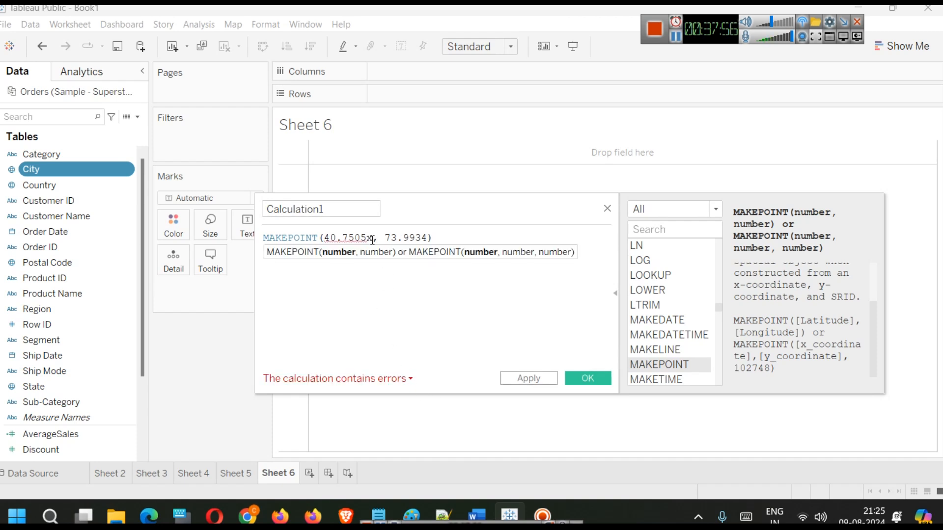
key(BackSpace)
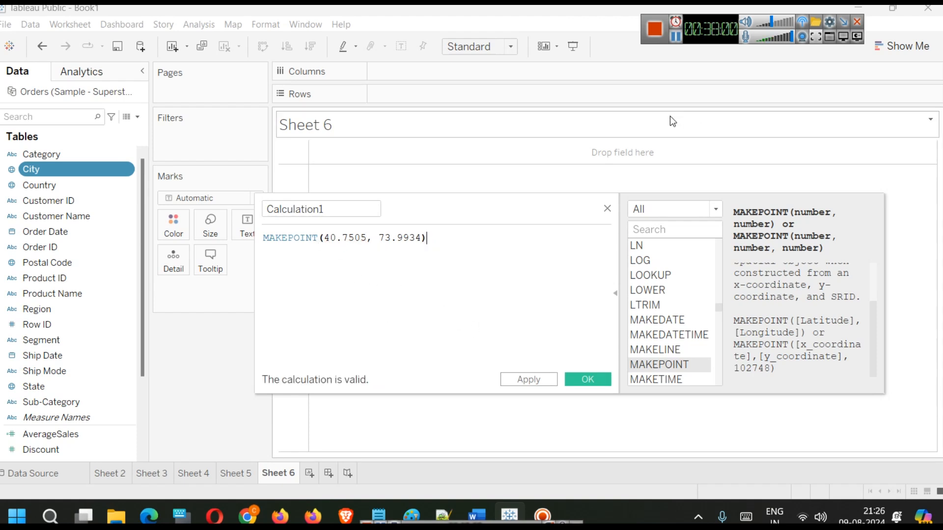
Name the MAKEPOINT(40.7505, 73.9934) calculation MS and apply it.
click(336, 213)
key(ctrl+a)
text(Ma)
key(BackSpace)
text(S)
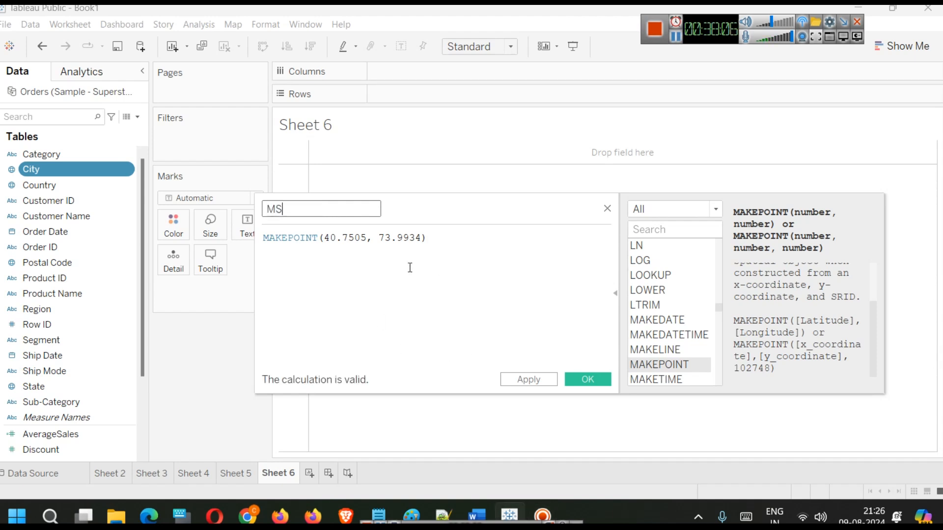
click(531, 380)
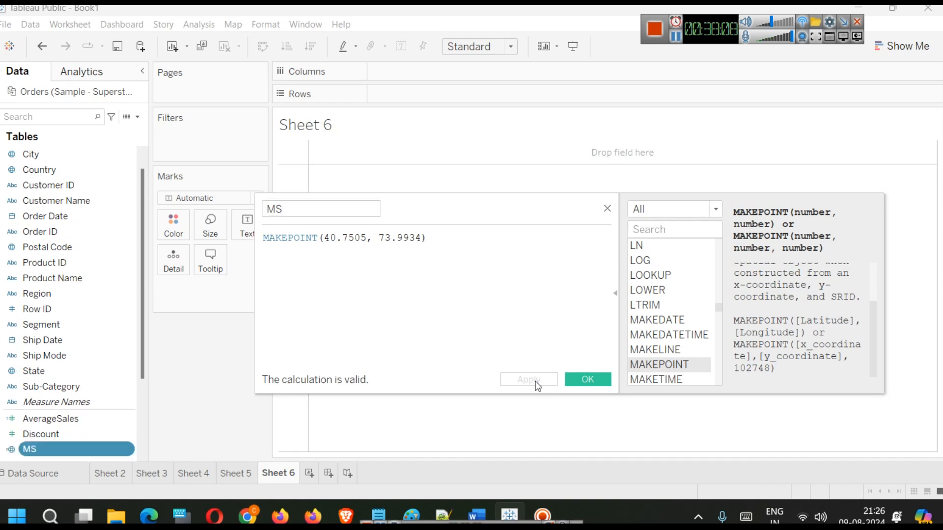
Capture a screenshot of the measure fields around MS in the data pane and open it for markup in Snipping Tool.
scroll(99, 430, down, 2)
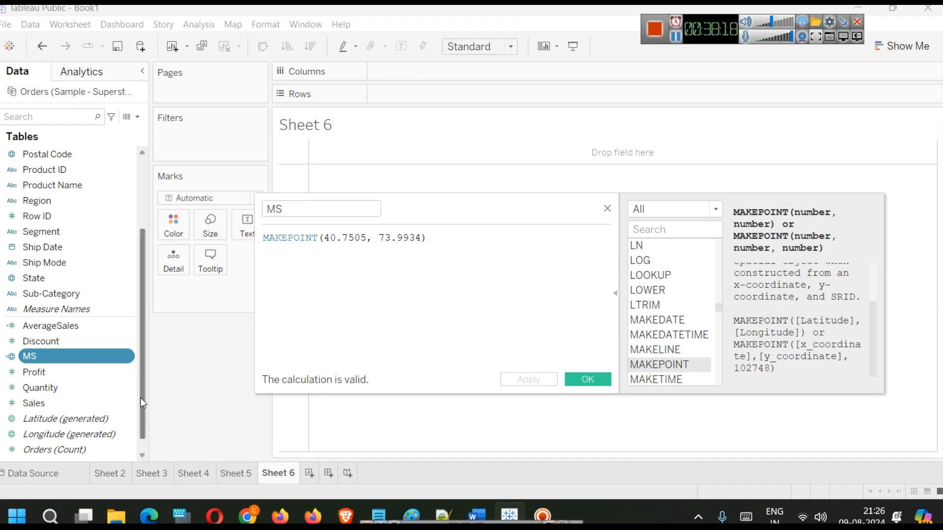
key(super+shift+s)
drag(8, 323, 181, 397)
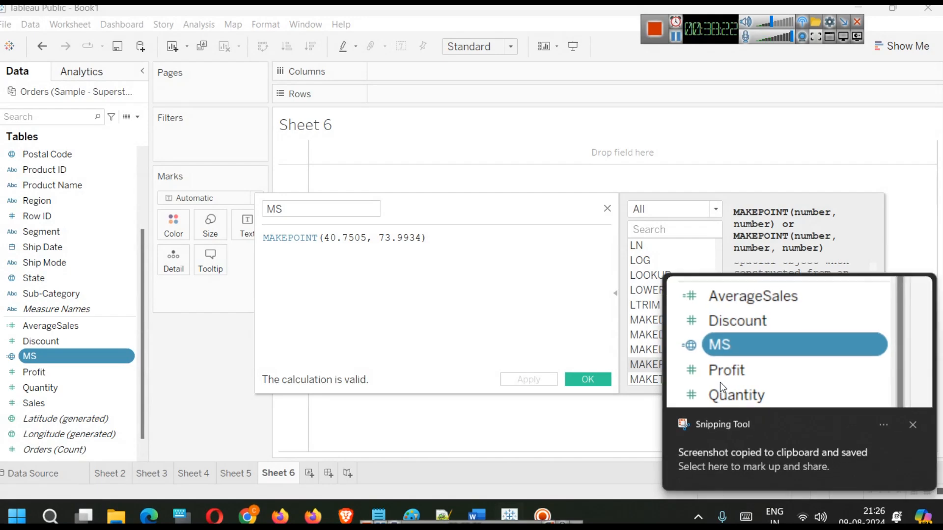
click(720, 382)
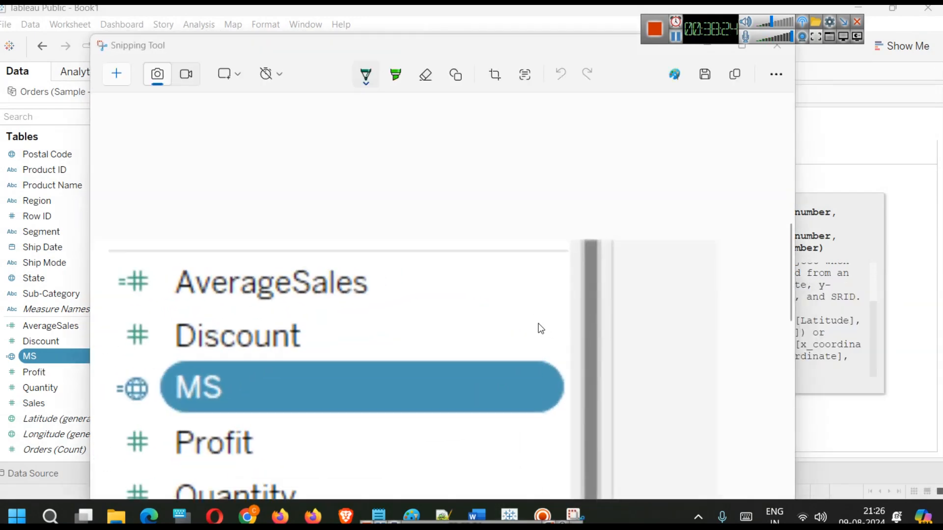
drag(430, 53, 482, 19)
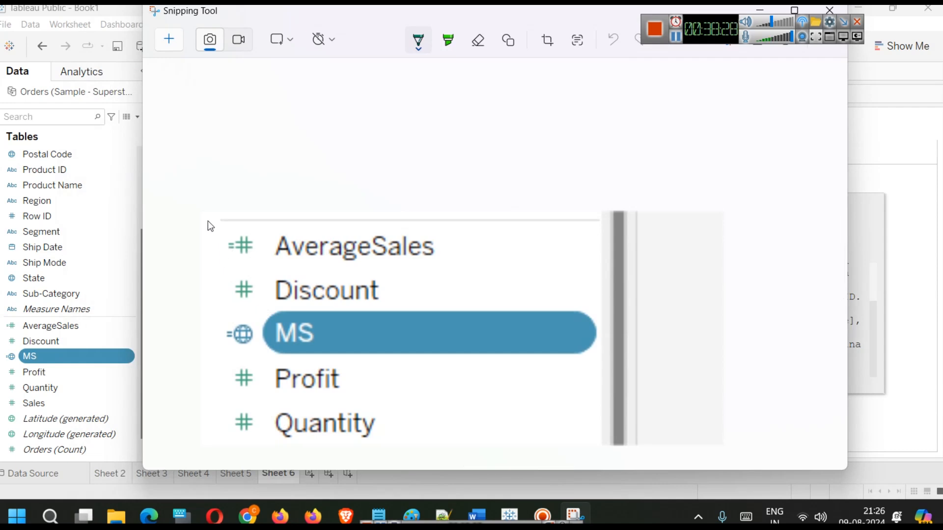
Mark AverageSales with a green arrow and MS with a blue one, link its globe icon to the word MAP, and minimize the screenshot.
mouse_move(187, 221)
mouse_down()
mouse_move(222, 237)
mouse_move(196, 245)
mouse_up()
click(417, 42)
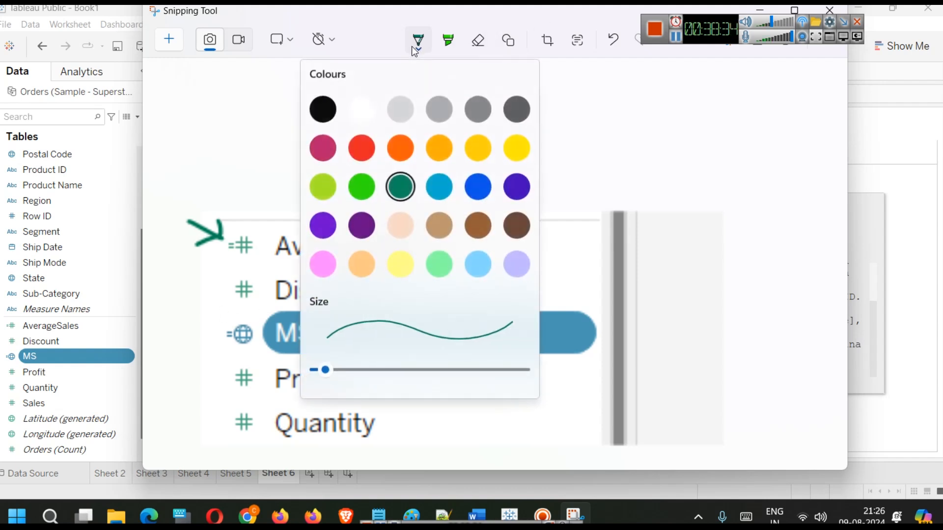
click(478, 187)
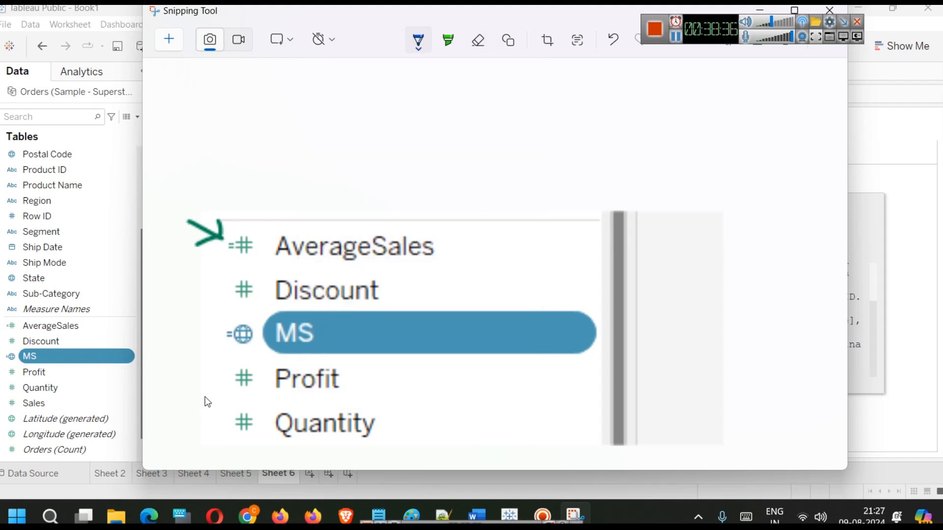
drag(163, 374, 218, 349)
mouse_move(244, 328)
mouse_down()
mouse_move(171, 178)
mouse_move(228, 132)
mouse_move(273, 149)
mouse_move(292, 113)
mouse_move(310, 153)
mouse_move(324, 123)
mouse_move(339, 129)
mouse_up()
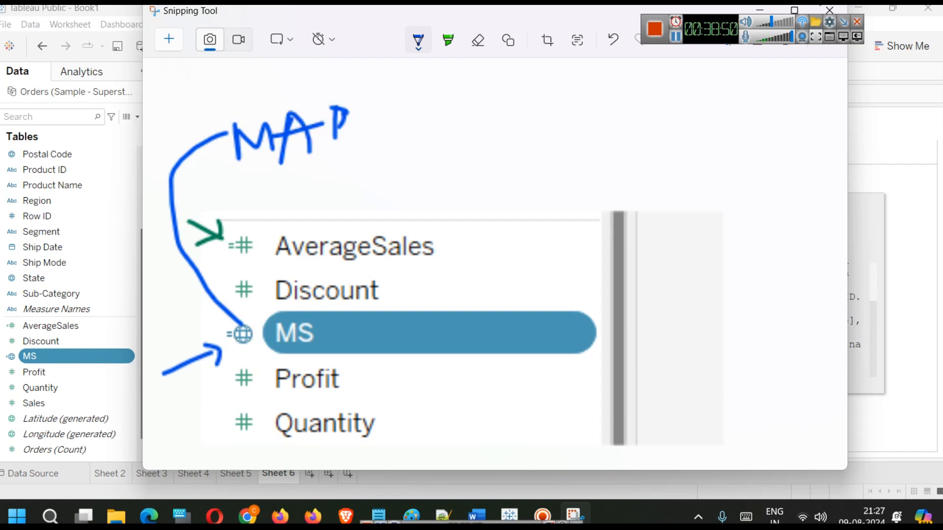
click(760, 10)
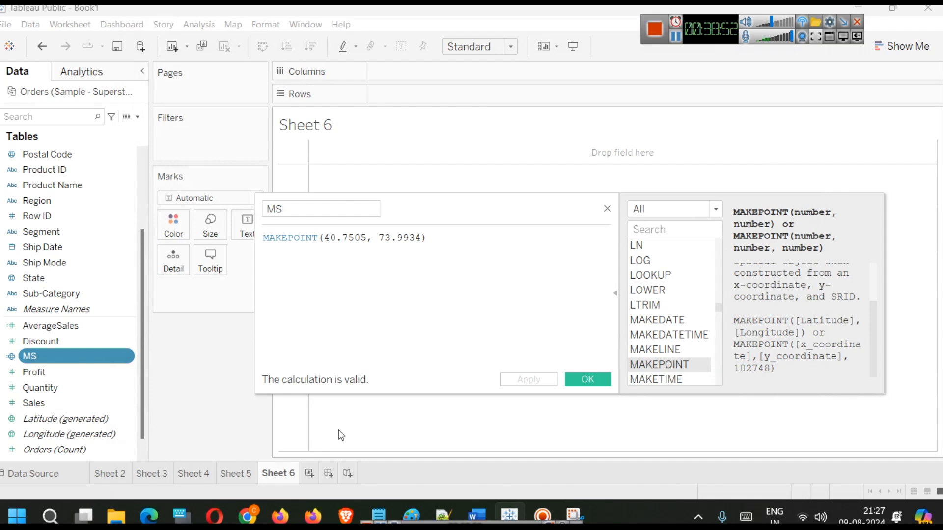
Save the MS calculation and place the MS field on the empty Sheet 6 view as a map.
click(585, 378)
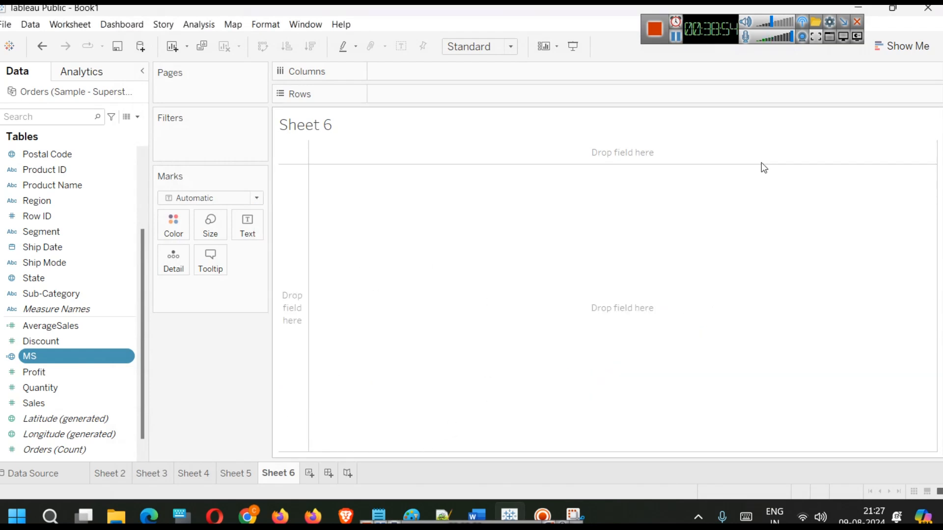
click(888, 47)
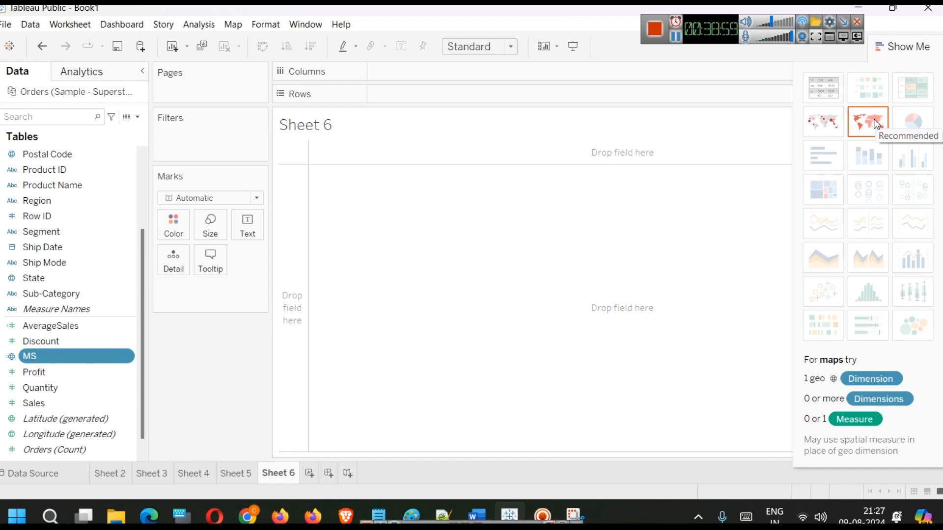
drag(79, 364, 511, 276)
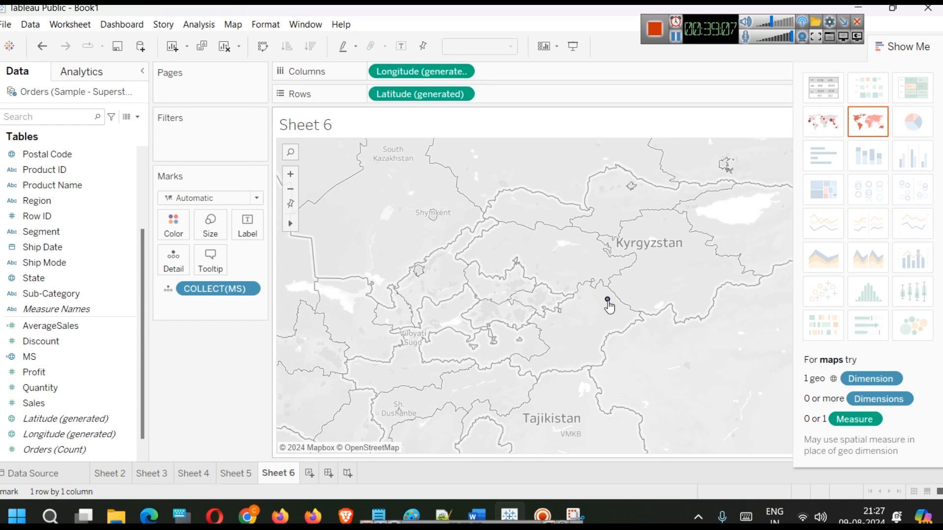
Examine where the MS point lies on the Sheet 6 map, from close up and at continent scale, and hide the chart suggestions.
scroll(611, 337, up, 3)
scroll(608, 336, up, 2)
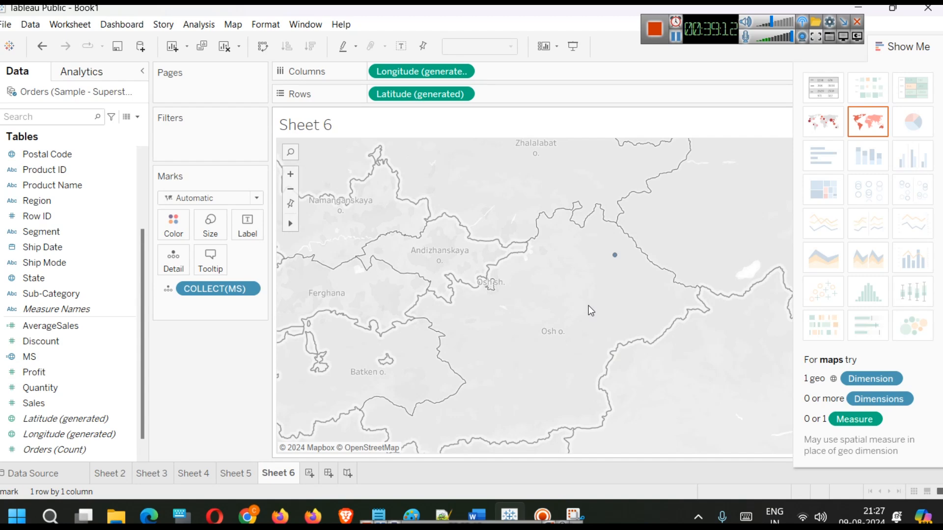
scroll(591, 300, down, 3)
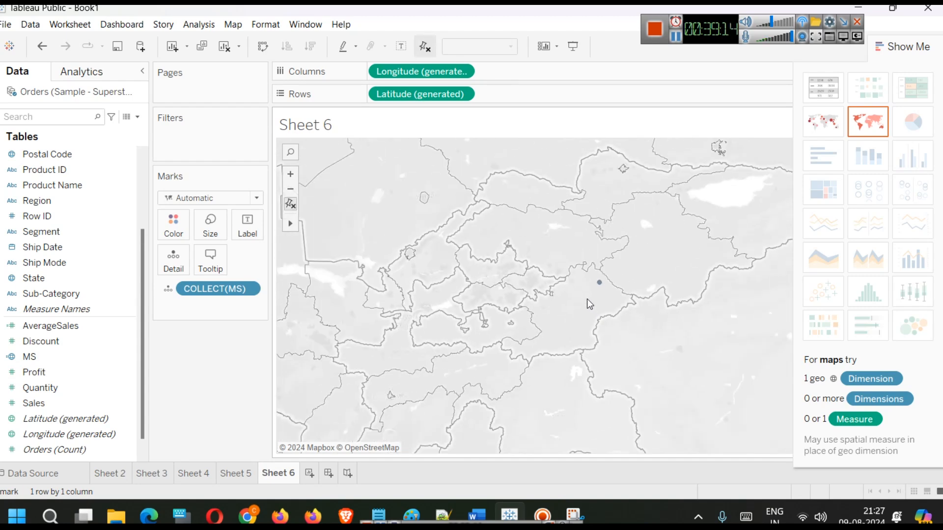
scroll(587, 298, down, 2)
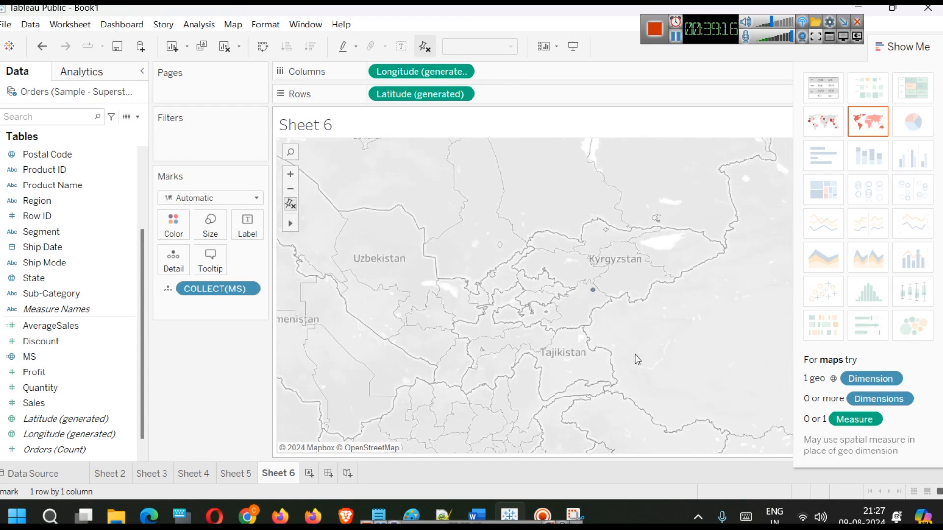
scroll(637, 359, up, 1)
scroll(599, 317, down, 3)
click(901, 48)
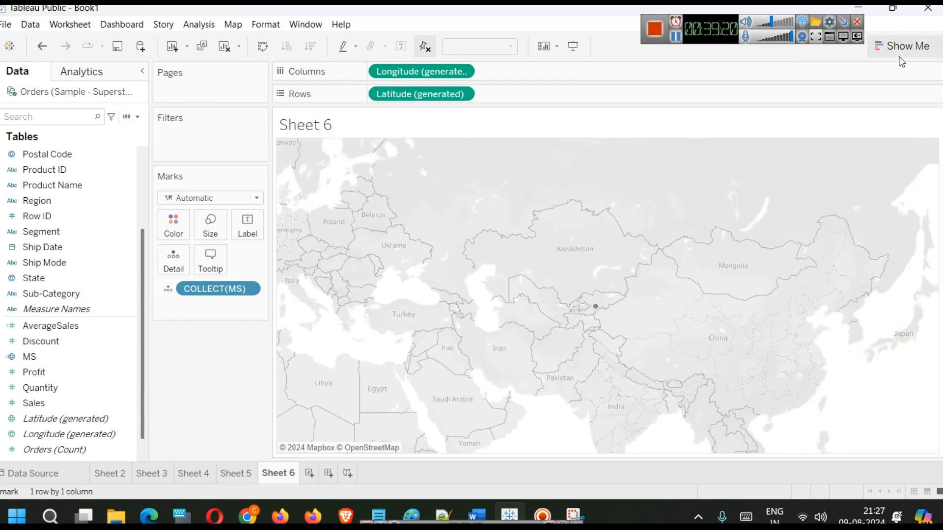
Open the MS calculation for editing and look up the description and argument order of the MAKEPOINT function.
scroll(689, 318, down, 3)
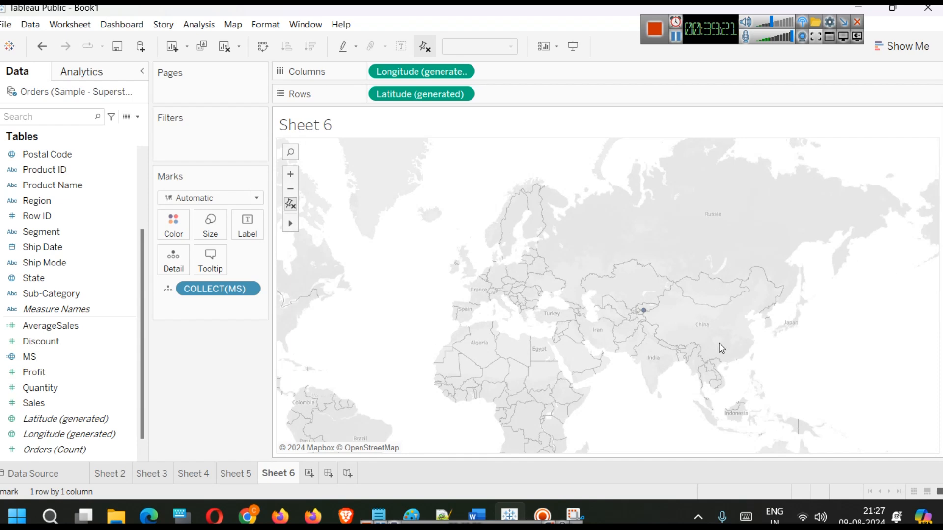
drag(356, 329, 447, 315)
scroll(436, 342, down, 1)
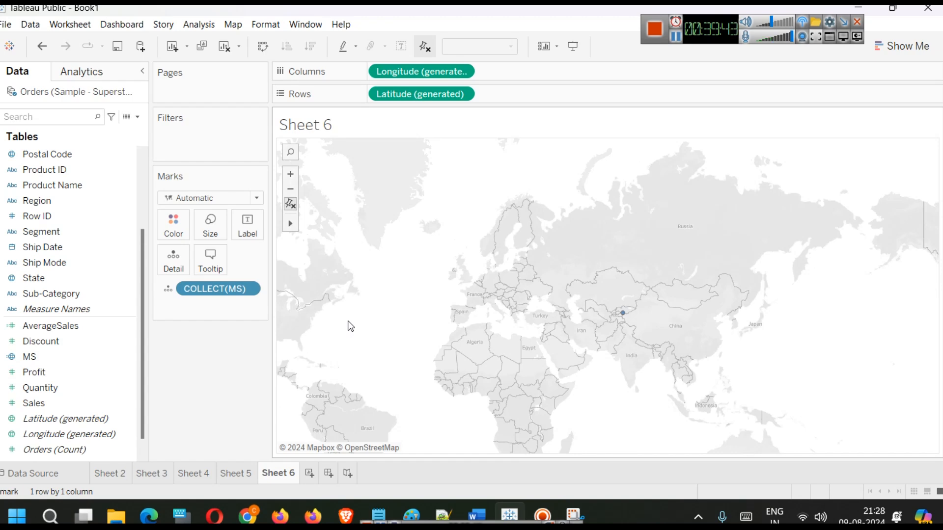
right_click(61, 355)
click(93, 180)
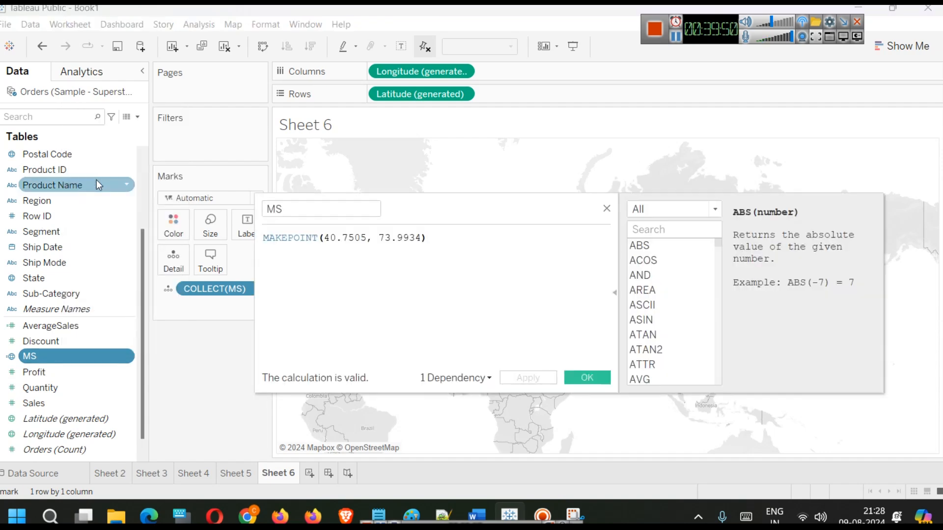
click(661, 226)
text(make)
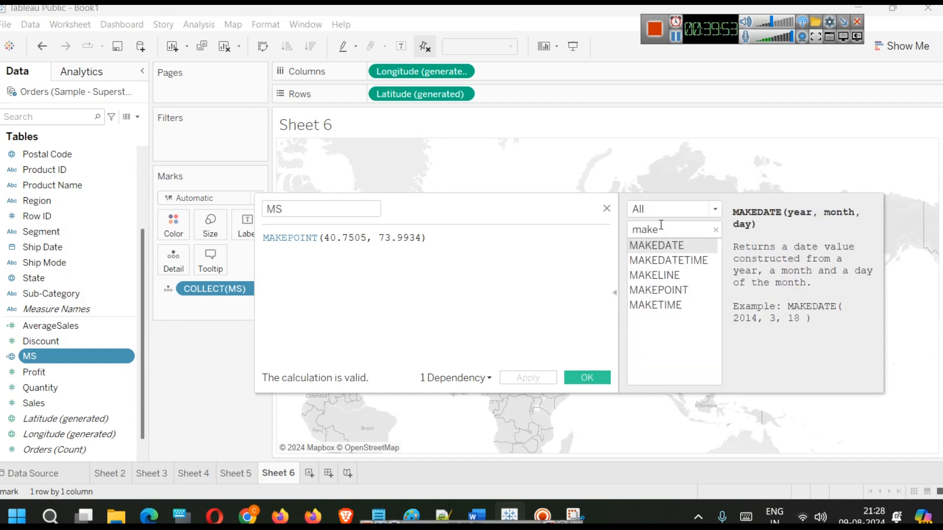
click(658, 291)
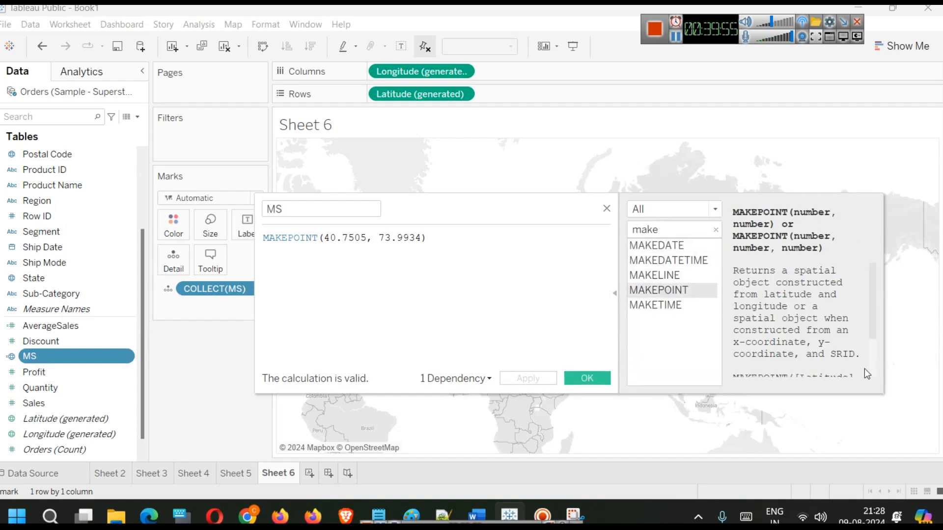
scroll(832, 324, down, 2)
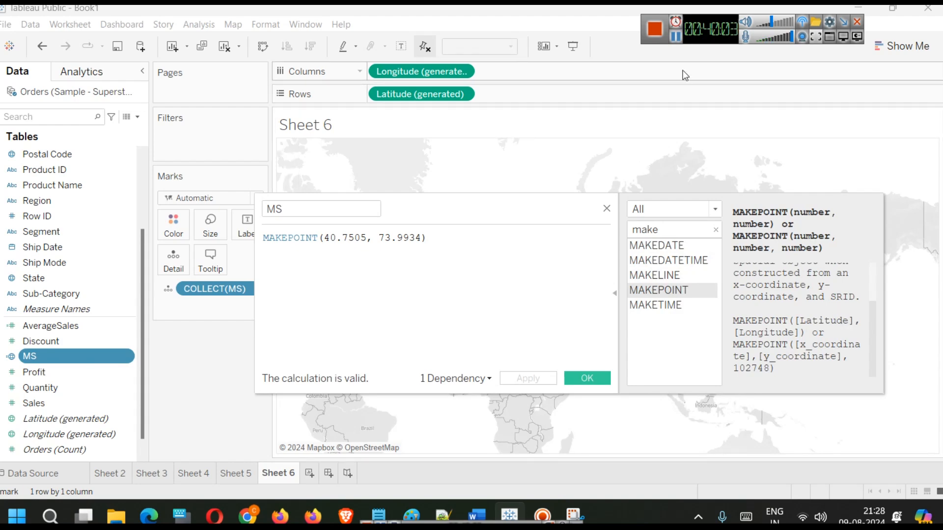
Switch to Chrome and find the signed decimal longitude of Madison Square Garden in the search results.
key(alt+Tab)
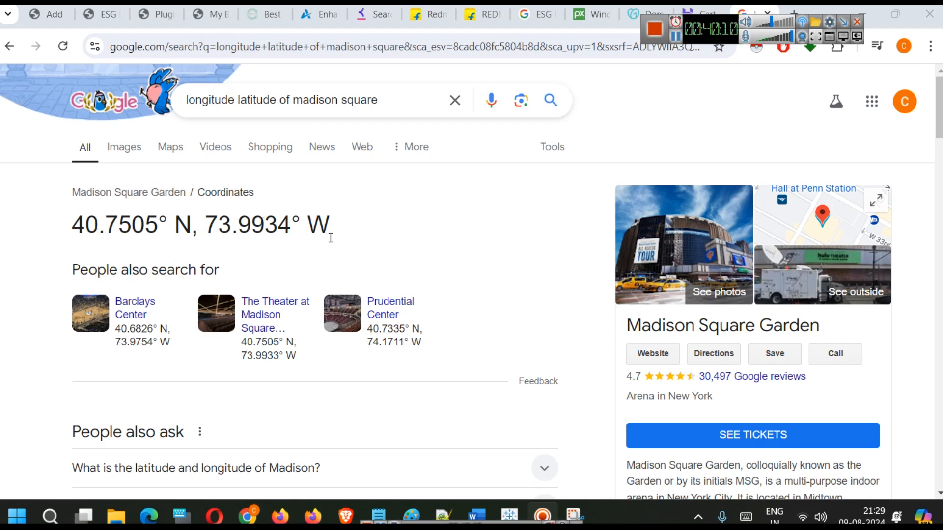
scroll(371, 257, down, 5)
scroll(373, 256, down, 2)
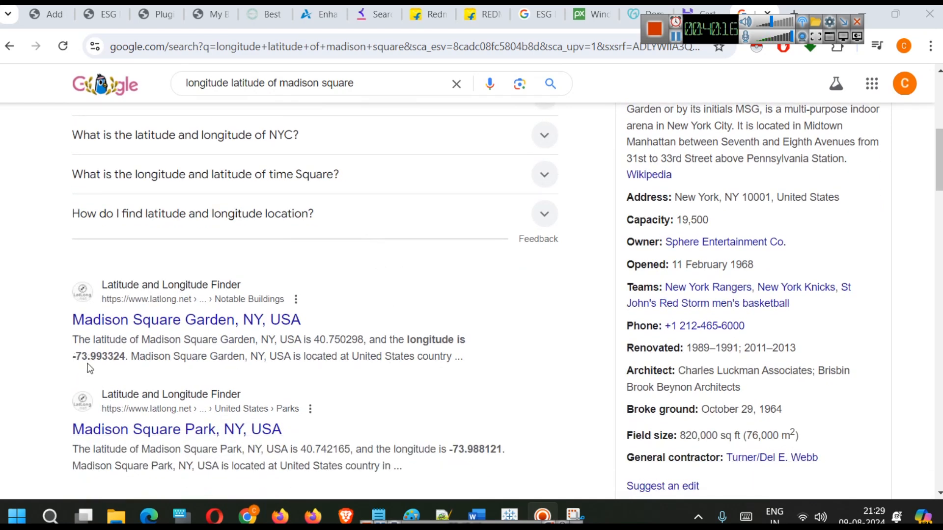
drag(73, 357, 125, 357)
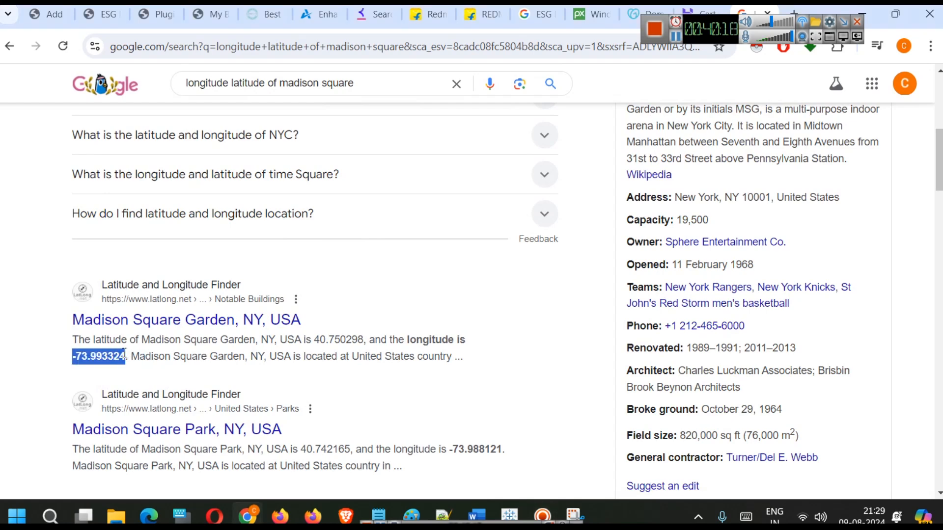
Switch back to Tableau Public, change the longitude in the MS calculation to -73.9934, and save the calculation.
click(509, 516)
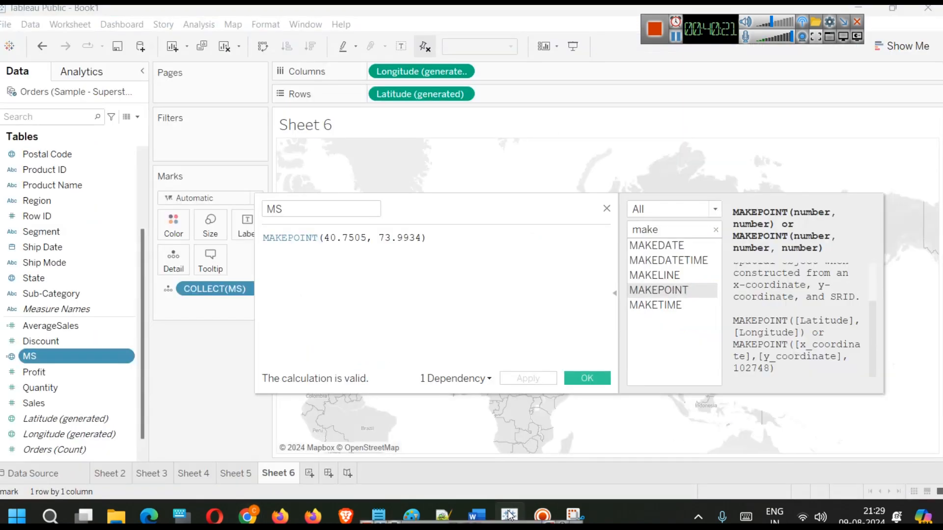
click(378, 238)
text(-)
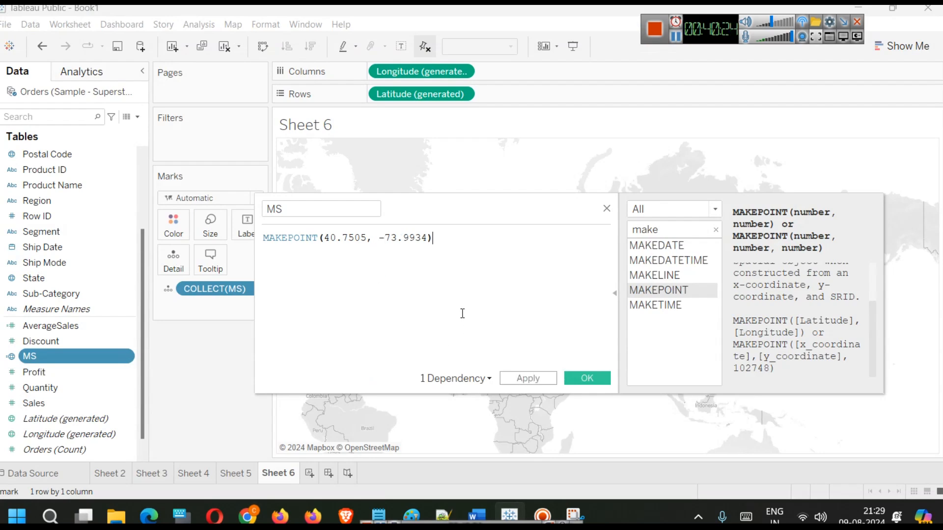
click(528, 378)
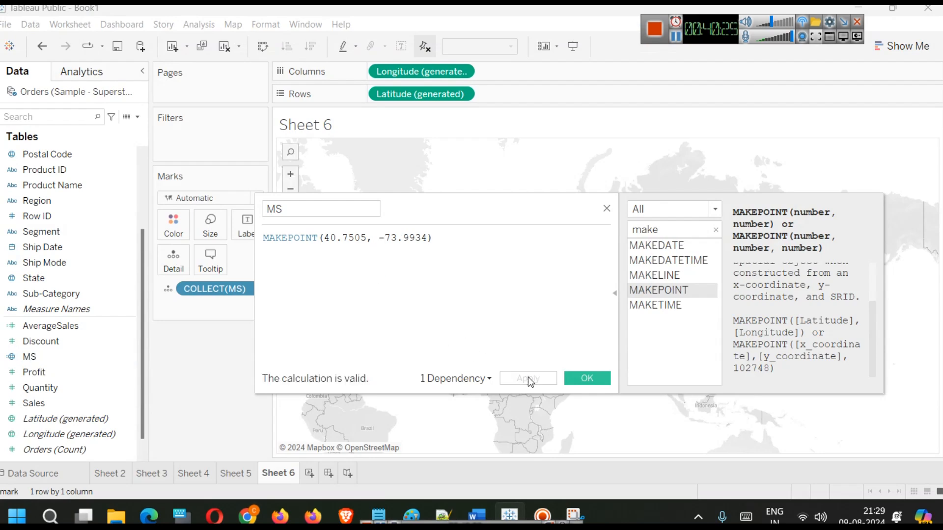
click(583, 377)
Examine from close up where the MS point lies on the east coast of the United States.
drag(413, 348, 508, 315)
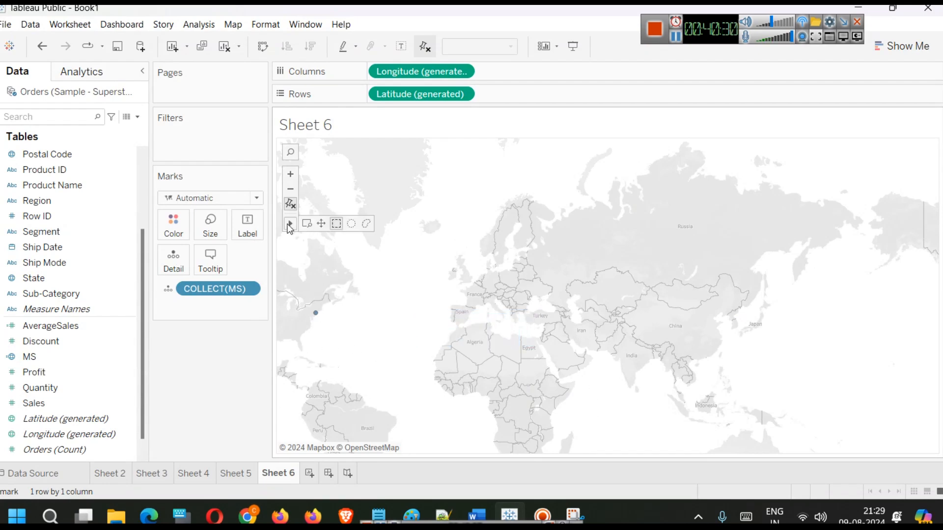
drag(347, 308, 526, 270)
scroll(492, 323, up, 5)
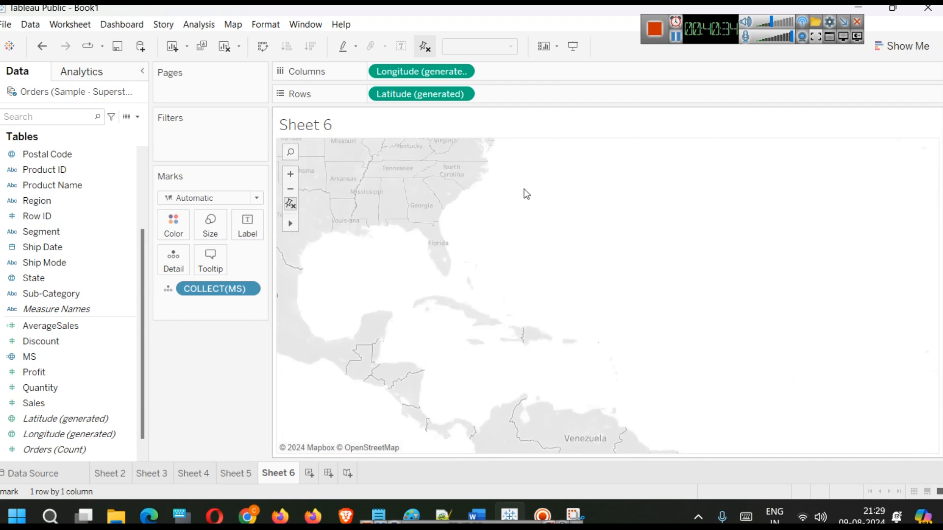
drag(524, 194, 531, 312)
scroll(535, 324, up, 5)
drag(509, 197, 533, 384)
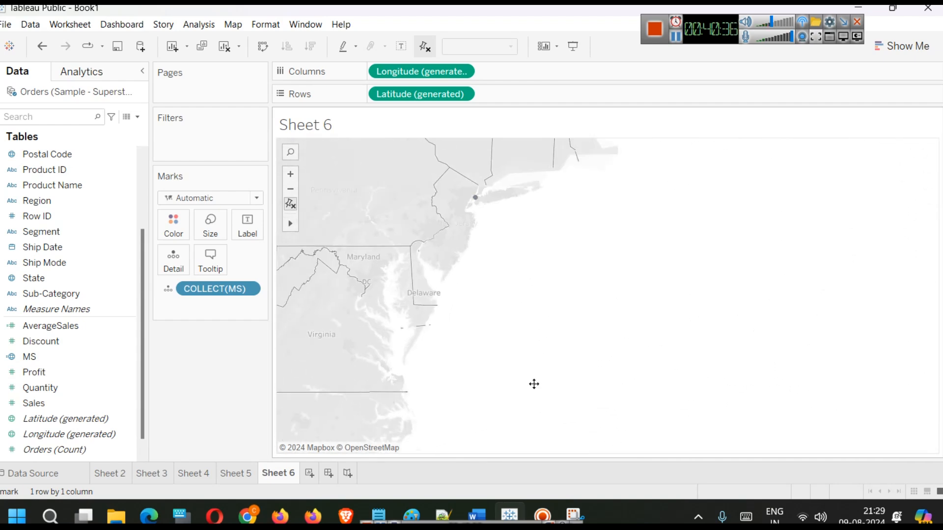
scroll(524, 353, up, 4)
drag(500, 182, 524, 384)
scroll(524, 371, up, 4)
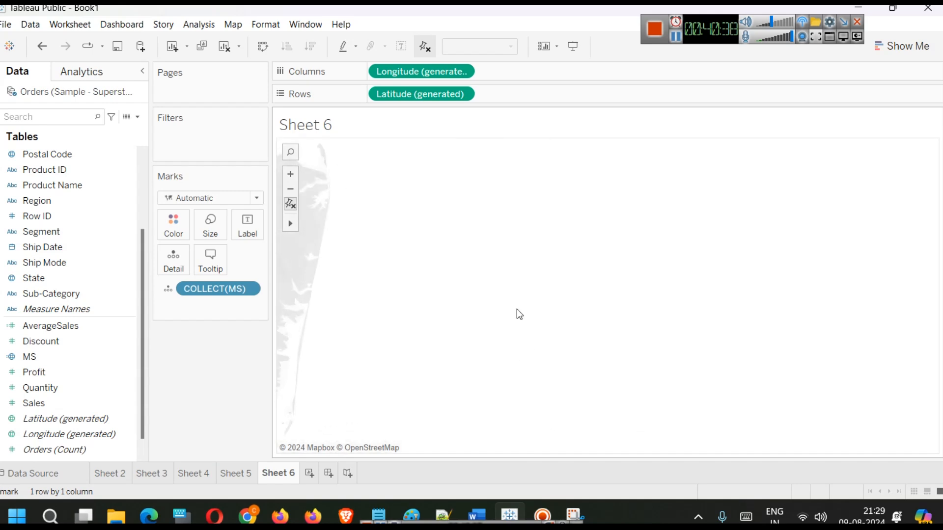
drag(457, 216, 551, 440)
scroll(510, 393, up, 4)
drag(445, 267, 661, 477)
drag(433, 322, 499, 385)
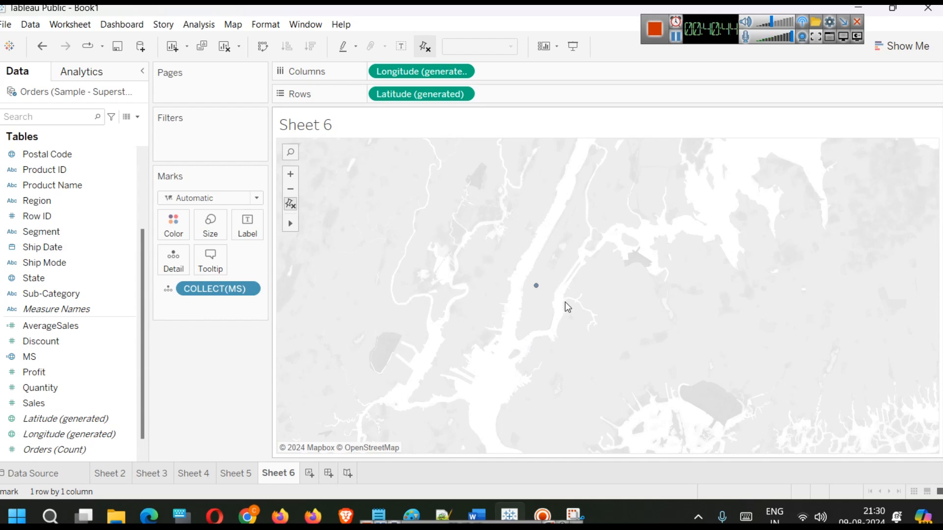
Examine the MS point's position relative to the surrounding states and the whole of North America.
scroll(564, 285, down, 2)
scroll(558, 289, down, 4)
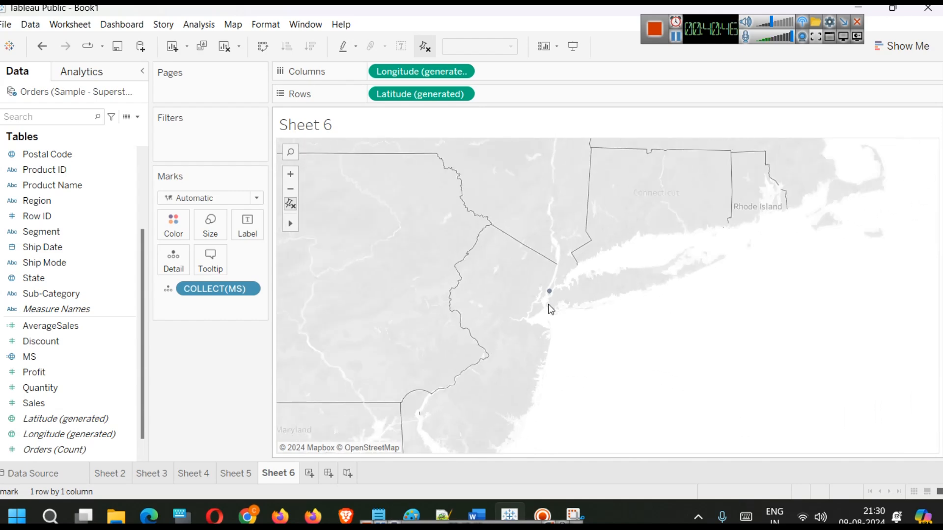
scroll(567, 335, down, 4)
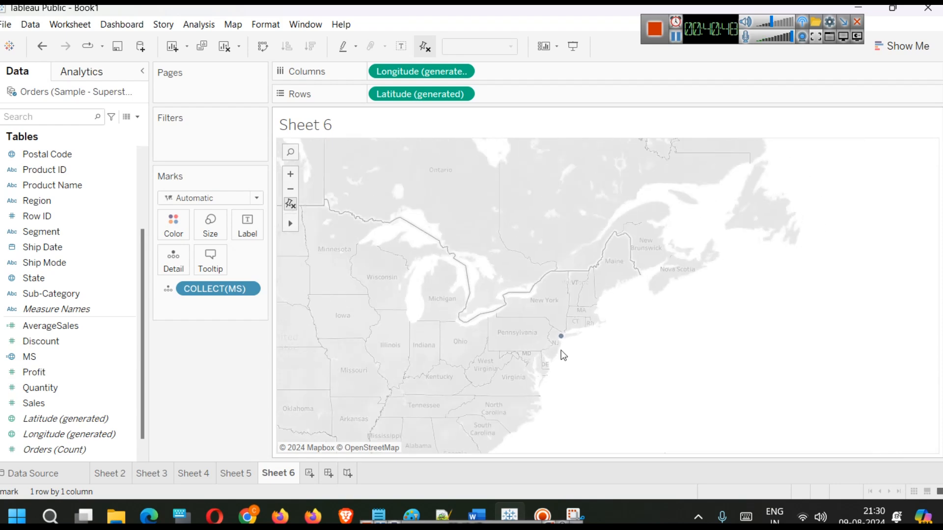
scroll(553, 364, down, 1)
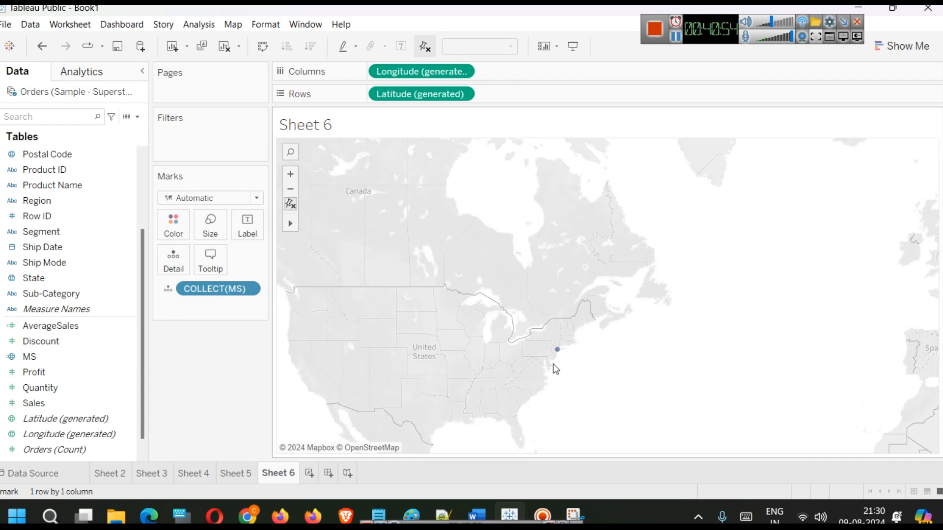
drag(496, 361, 554, 334)
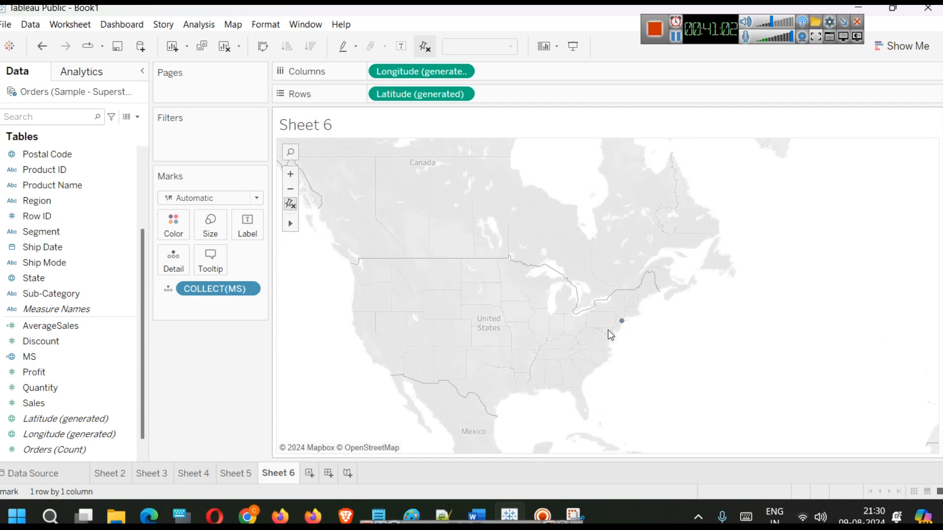
Examine the Sheet 6 map across Europe and Asia, including India up close, and finish with the whole world in view.
drag(693, 340, 436, 353)
drag(721, 319, 511, 291)
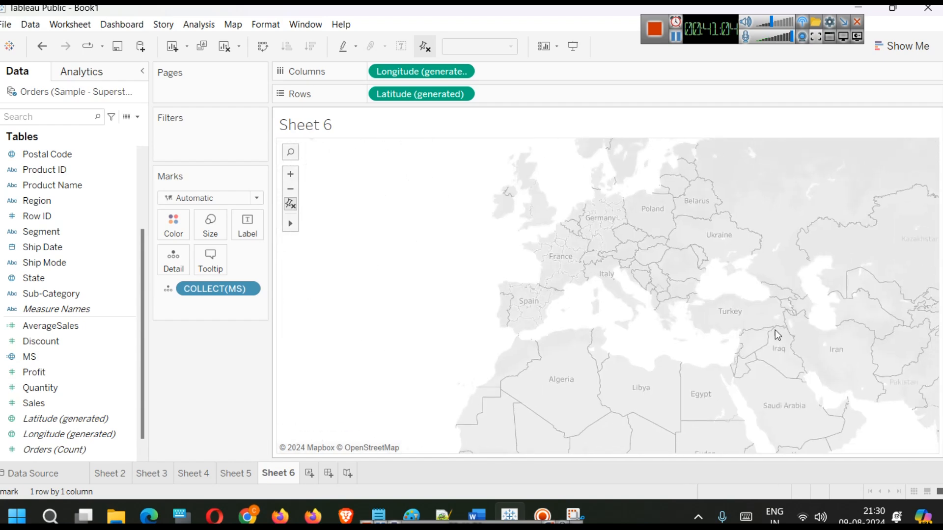
drag(774, 332, 500, 299)
scroll(678, 354, up, 4)
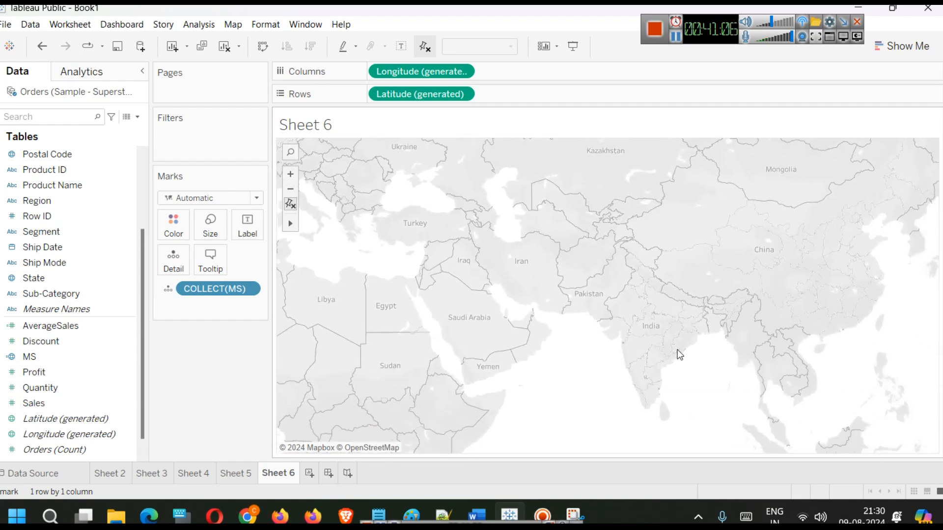
scroll(631, 267, up, 2)
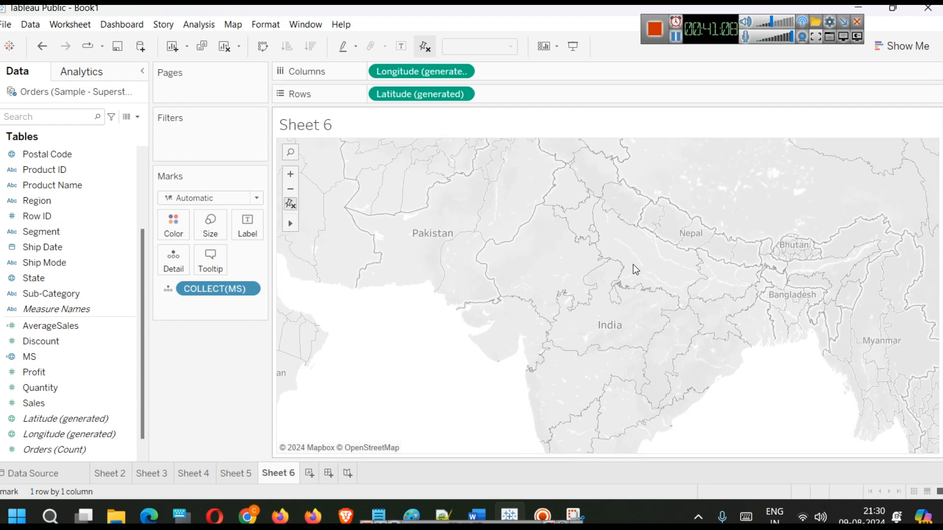
drag(426, 290, 673, 296)
scroll(488, 288, down, 3)
scroll(491, 310, down, 5)
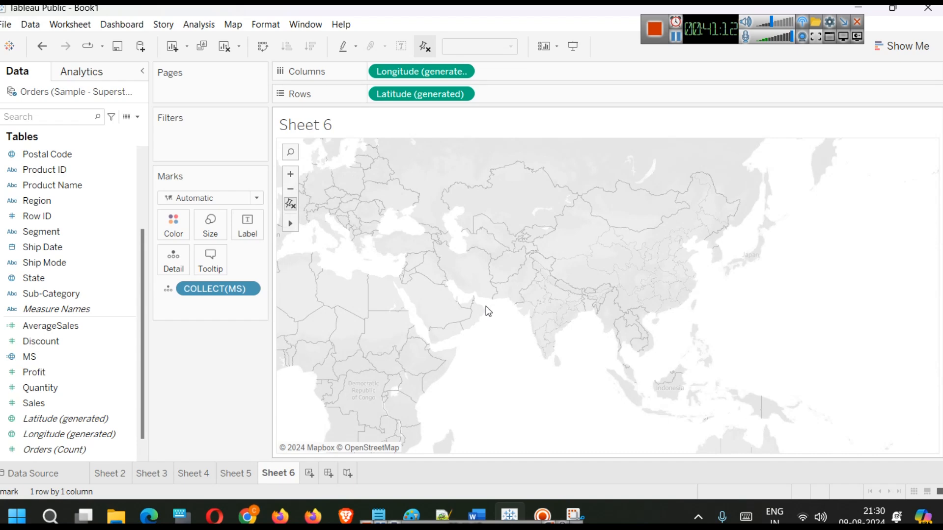
drag(462, 348, 623, 316)
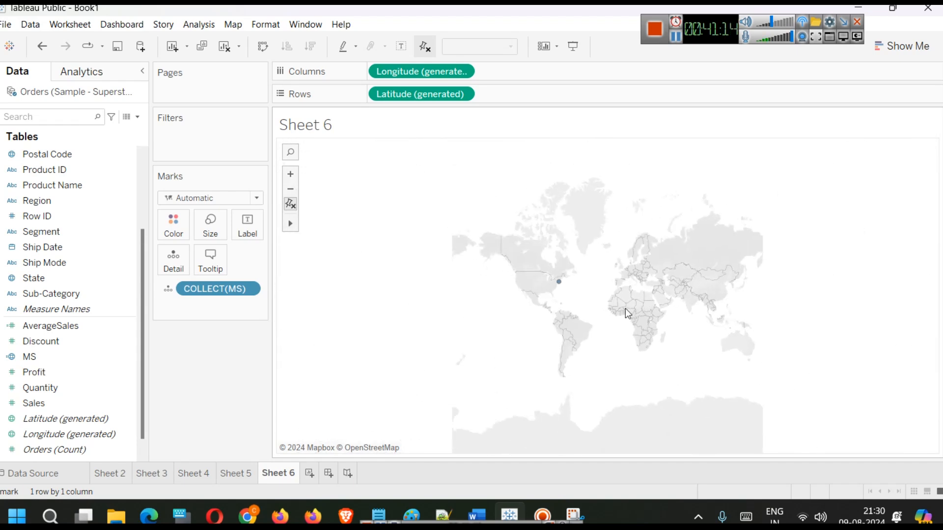